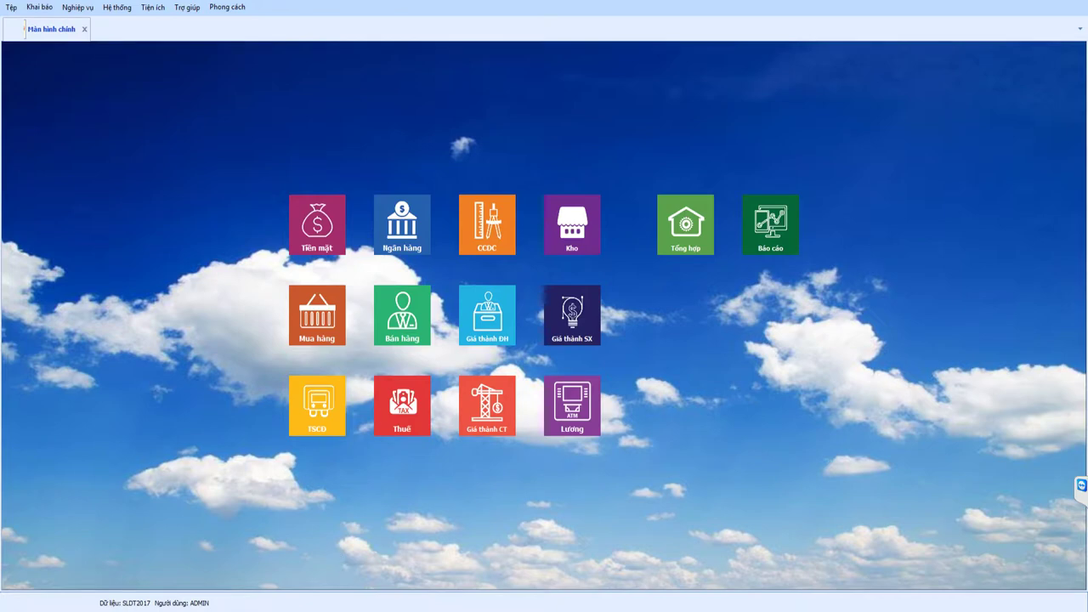
Bring the Huong dan video.docx notes window up beside the SLDT2017 home screen
{"action": "left_click", "coordinate": [401, 607]}
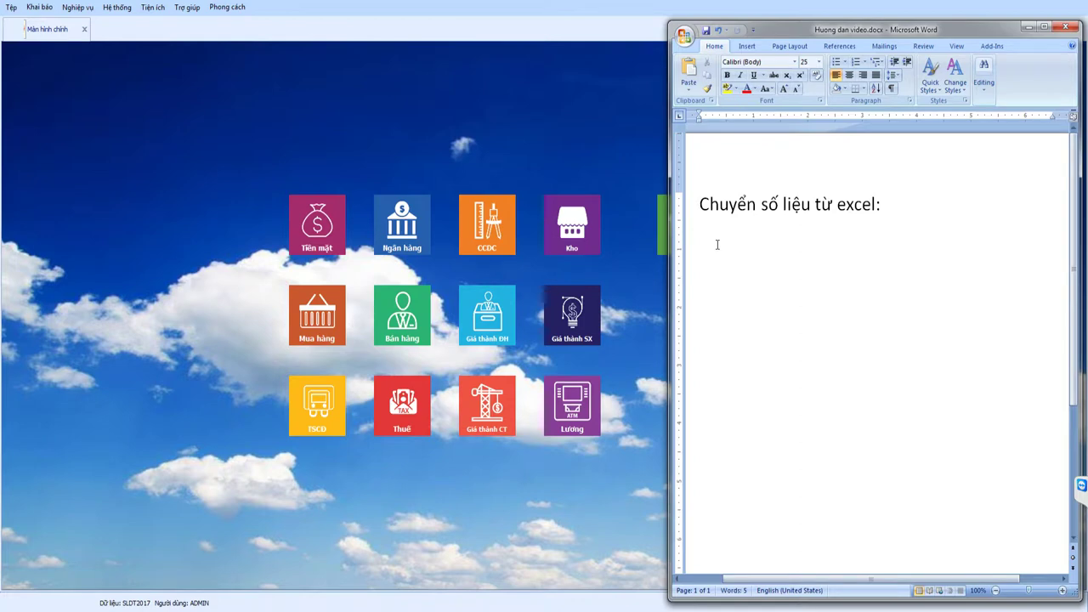
Type the notes 'Chuyển số dư vật hàng hóa:' and 'Chuyển số dư công nợ:', then start the ordinary-account balance line
{"action": "type", "text": "Chuyển số"}
{"action": "type", "text": "dư"}
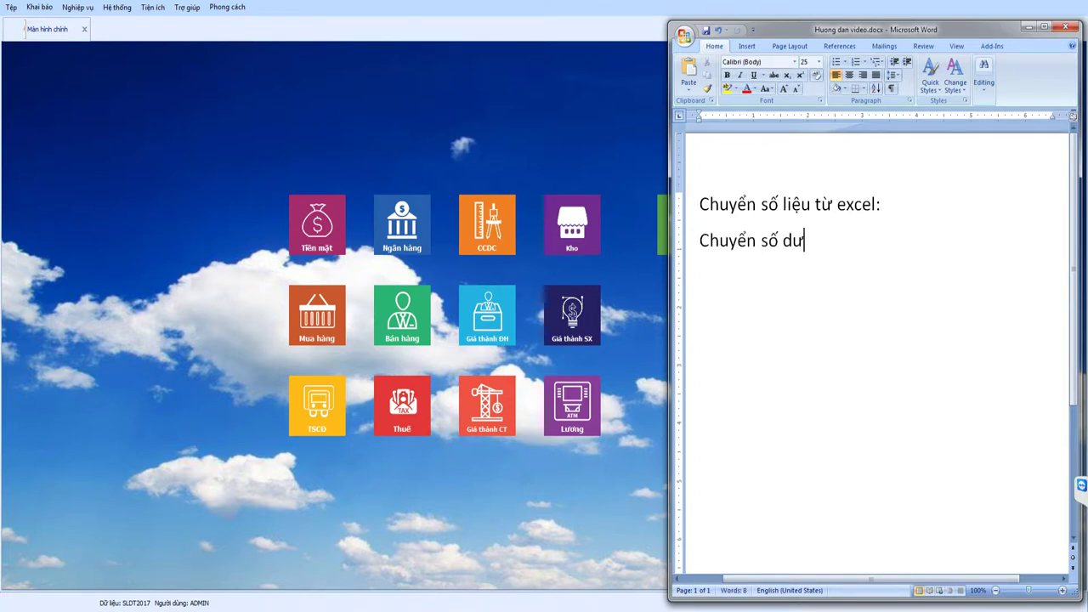
{"action": "type", "text": " vaj"}
{"action": "type", "text": "hangf hoas"}
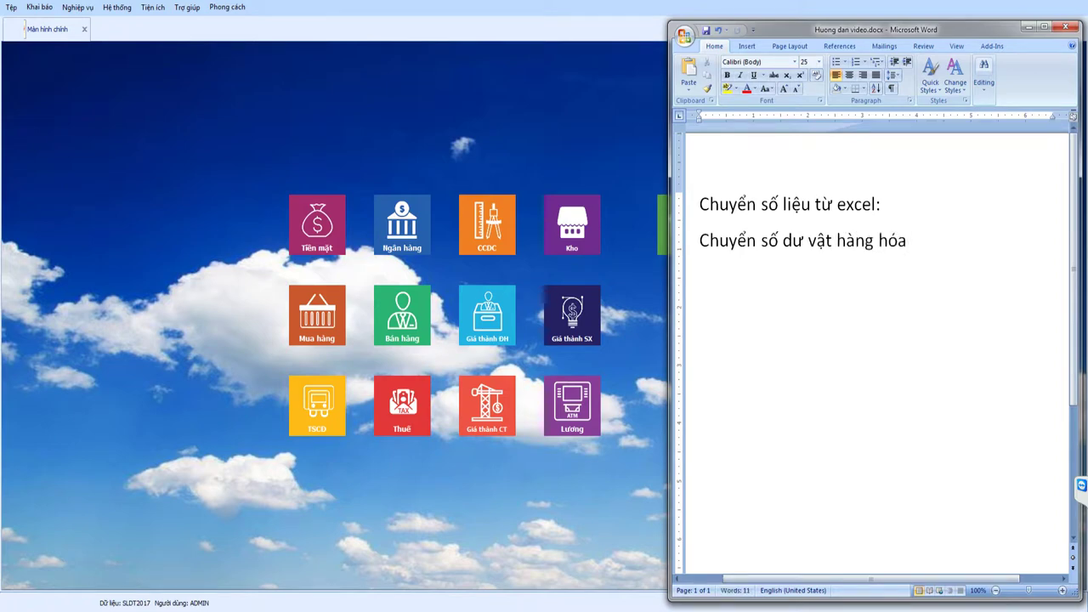
{"action": "type", "text": ":"}
{"action": "key", "text": "Return"}
{"action": "type", "text": "Chuy"}
{"action": "type", "text": "eenr soos"}
{"action": "type", "text": " co"}
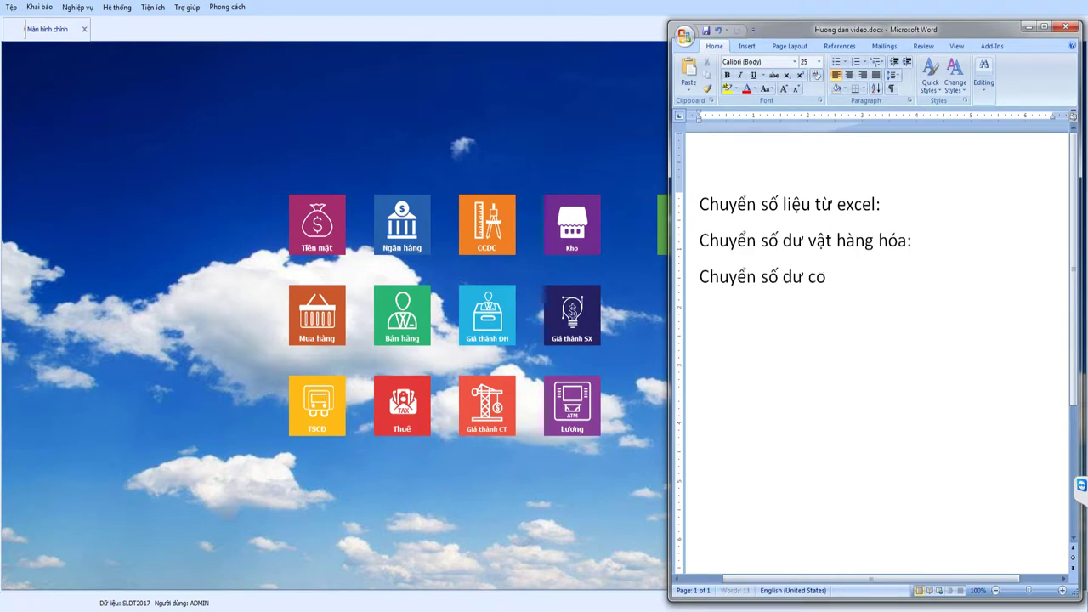
{"action": "type", "text": " nợ"}
{"action": "type", "text": ":"}
{"action": "type", "text": "ddoo"}
{"action": "type", "text": "vo"}
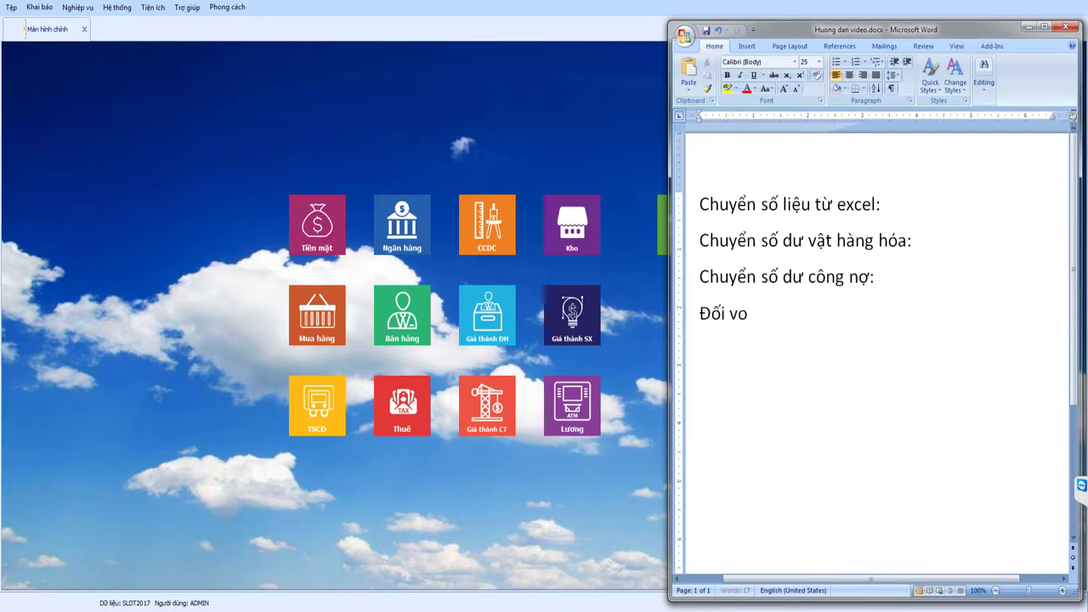
{"action": "type", "text": " số"}
{"action": "type", "text": " dư taif khoản -"}
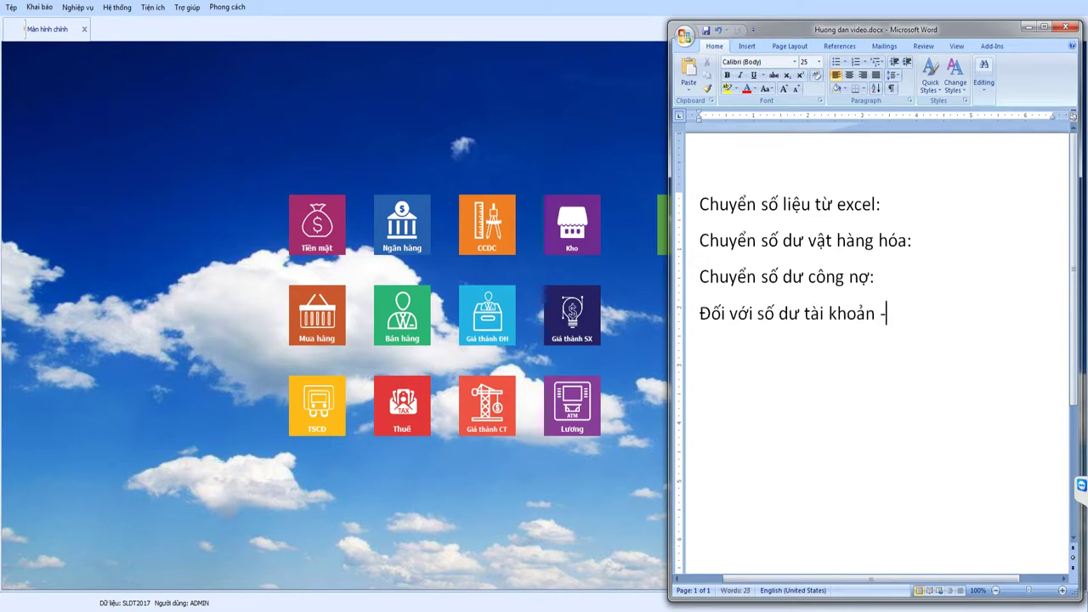
{"action": "type", "text": " thươngf"}
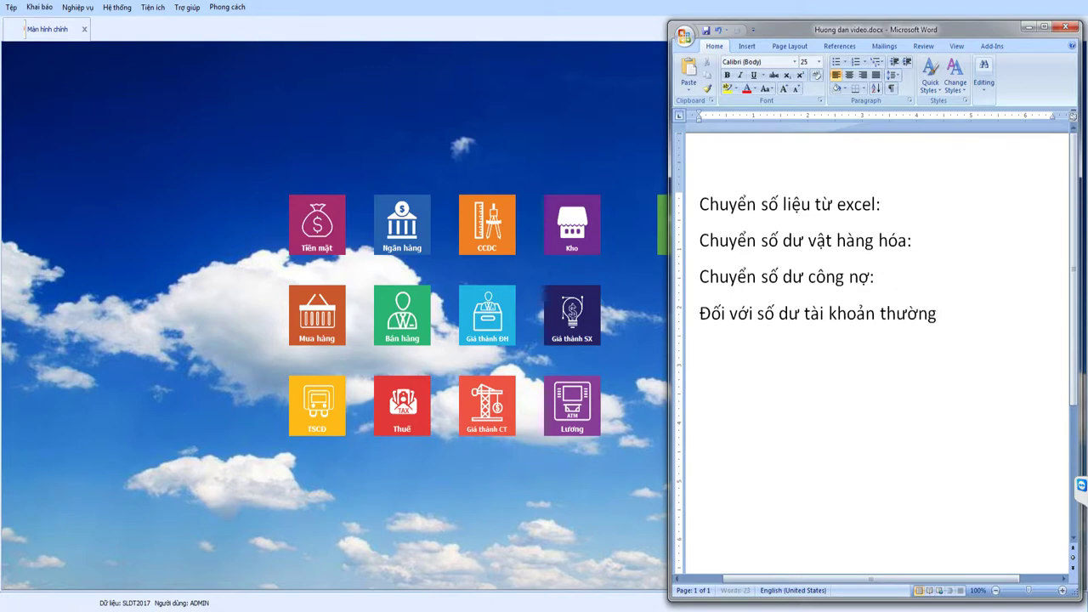
{"action": "type", "text": "kh"}
{"action": "type", "text": "ông"}
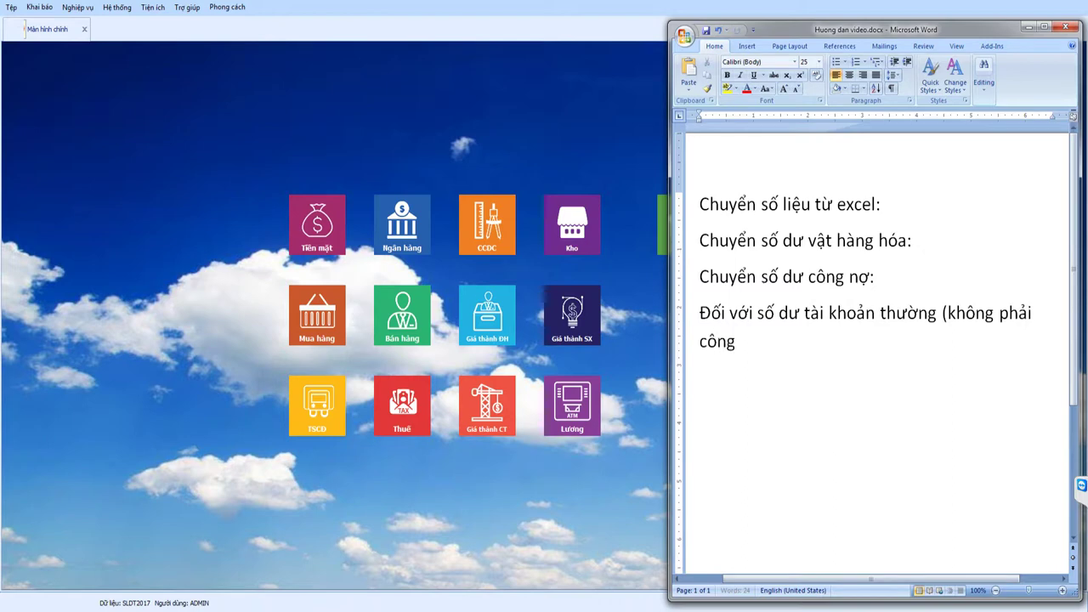
{"action": "type", "text": " phair coông nợ"}
Close the note with 'công nợ)' and add advice to enter a few figures directly instead of importing from Excel
{"action": "key", "text": "BackSpace"}
{"action": "type", "text": ")"}
{"action": "key", "text": "Return"}
{"action": "type", "text": "Không"}
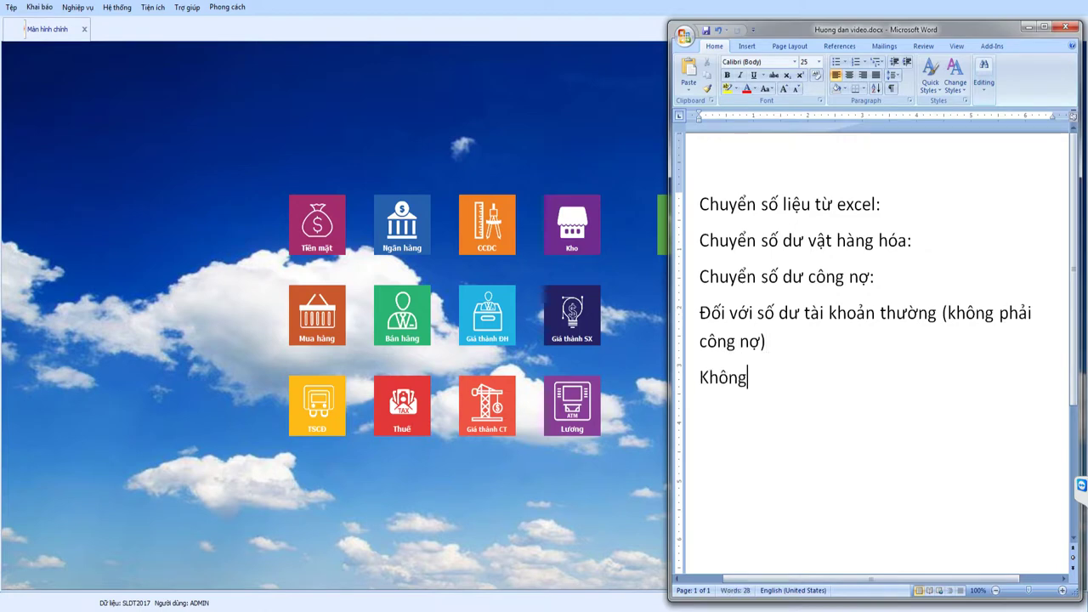
{"action": "type", "text": " ne"}
{"action": "type", "text": " nhap tư"}
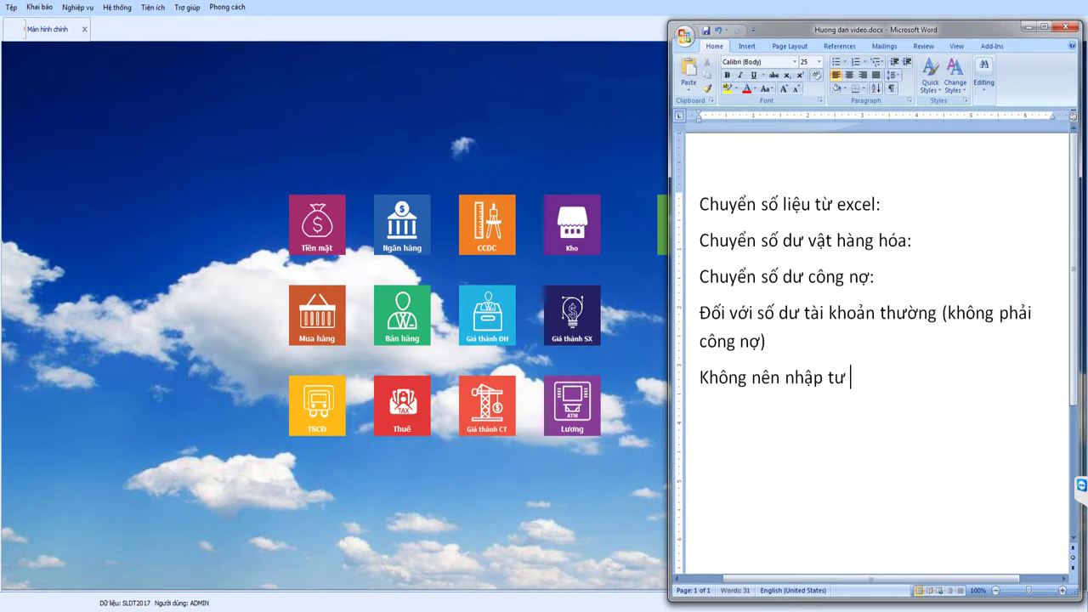
{"action": "key", "text": "BackSpace"}
{"action": "type", "text": "f"}
{"action": "type", "text": "el "}
{"action": "type", "text": "đơn"}
{"action": "type", "text": " gi"}
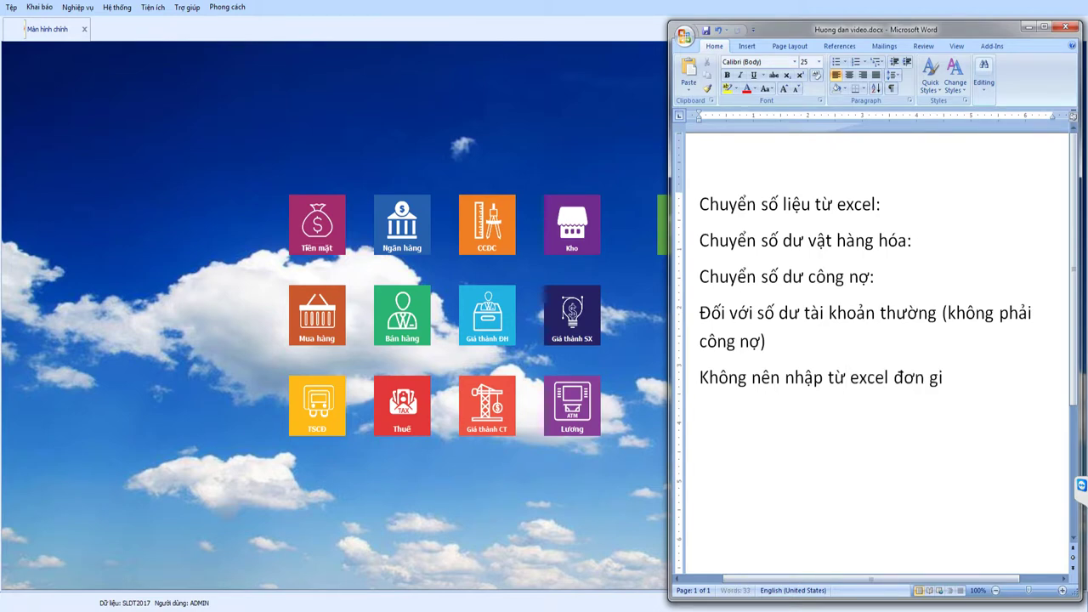
{"action": "type", "text": "an"}
{"action": "type", "text": "hỉ"}
{"action": "type", "text": " vì có ma"}
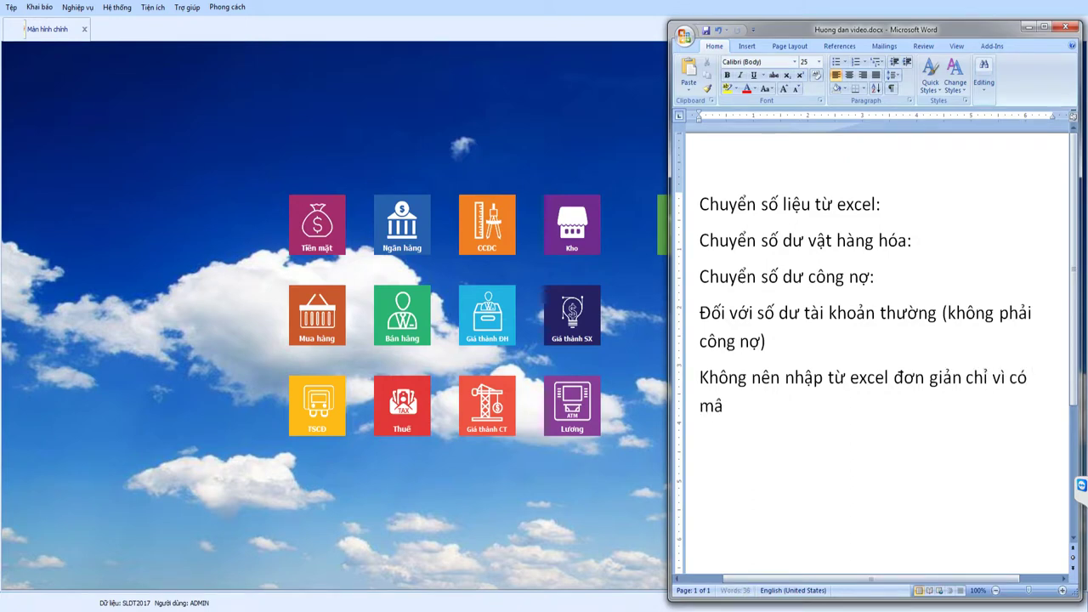
{"action": "type", "text": "ấy số lieệu"}
{"action": "key", "text": "Return"}
{"action": "type", "text": "các ban"}
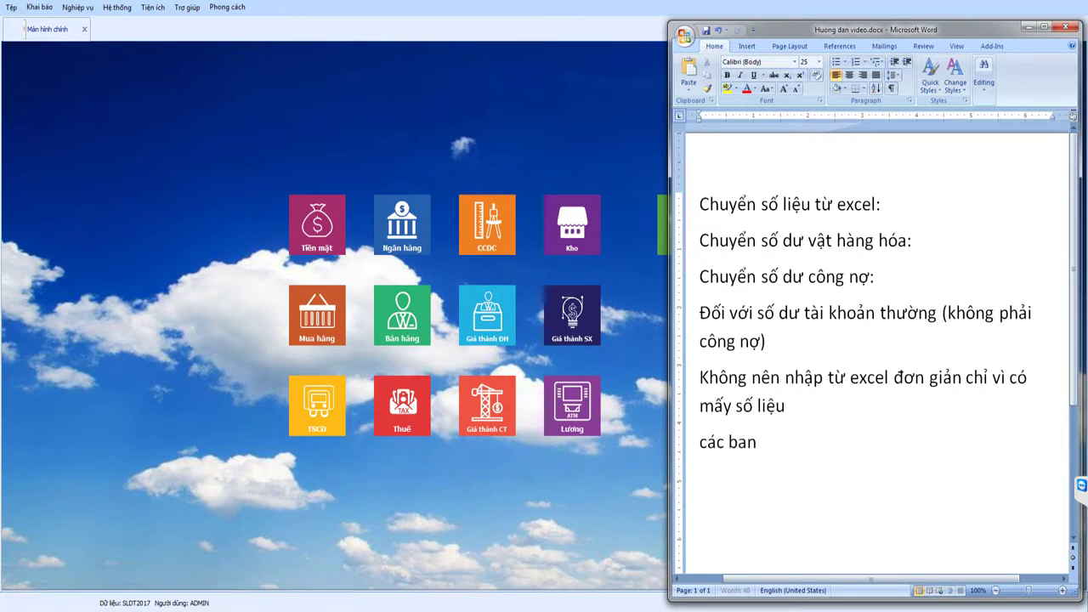
{"action": "type", "text": "j nên đan"}
{"action": "type", "text": "ánh tr"}
{"action": "type", "text": " tiế"}
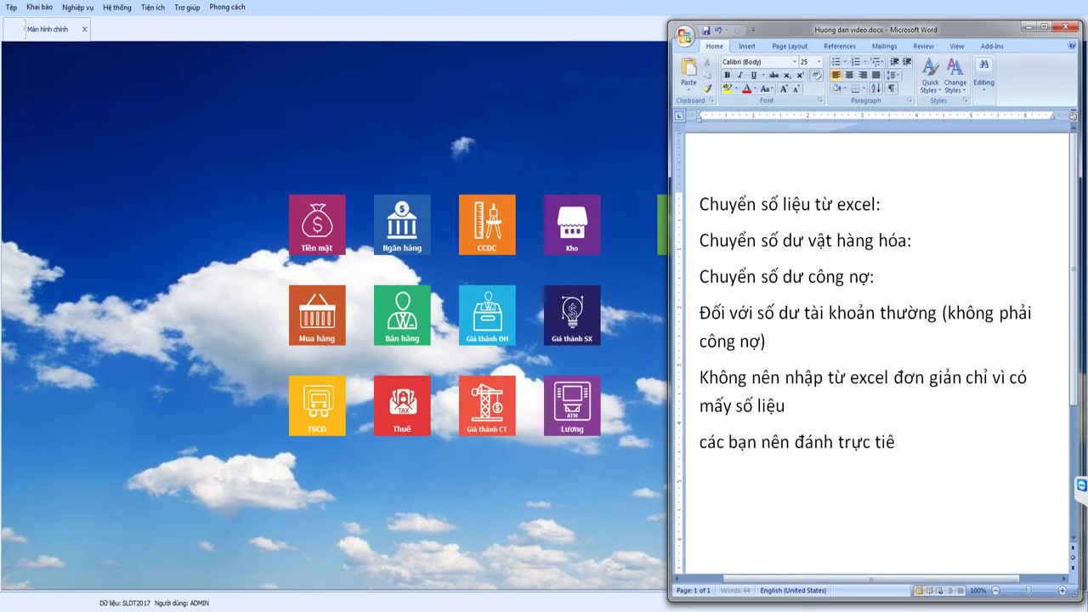
{"action": "type", "text": "p va"}
{"action": "type", "text": " thì k"}
{"action": "type", "text": "iểm d"}
{"action": "key", "text": "BackSpace"}
{"action": "type", "text": "soat"}
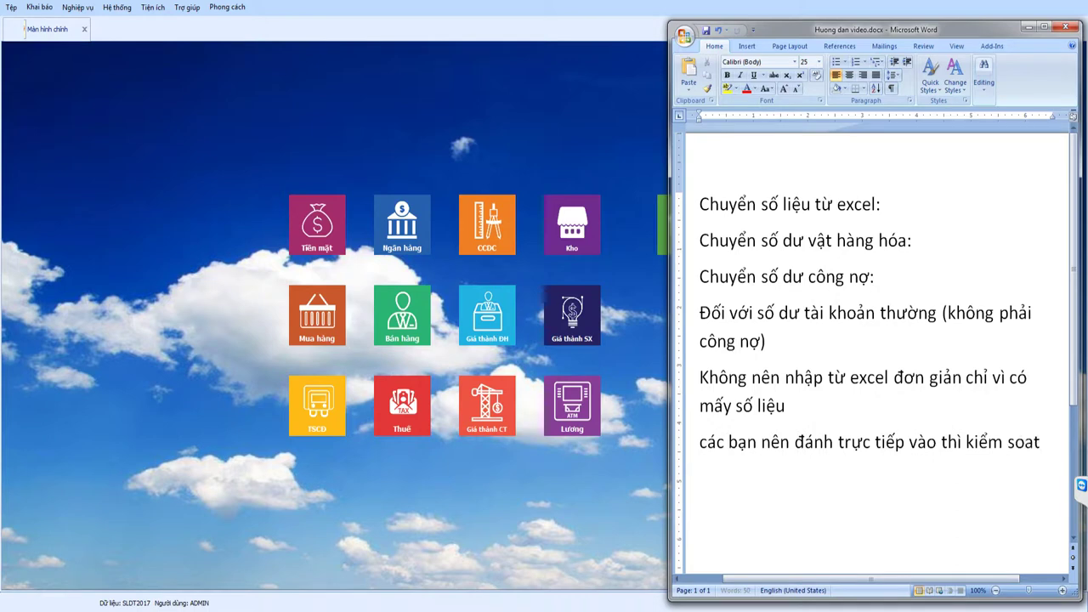
{"action": "type", "text": "s deef"}
{"action": "type", "text": " hơn."}
Add the line 'DỮ liệu từ các phần mềm khác. do cách thiết kế cấu trúc dữ nên rất khó để chuyển'
{"action": "key", "text": "Return"}
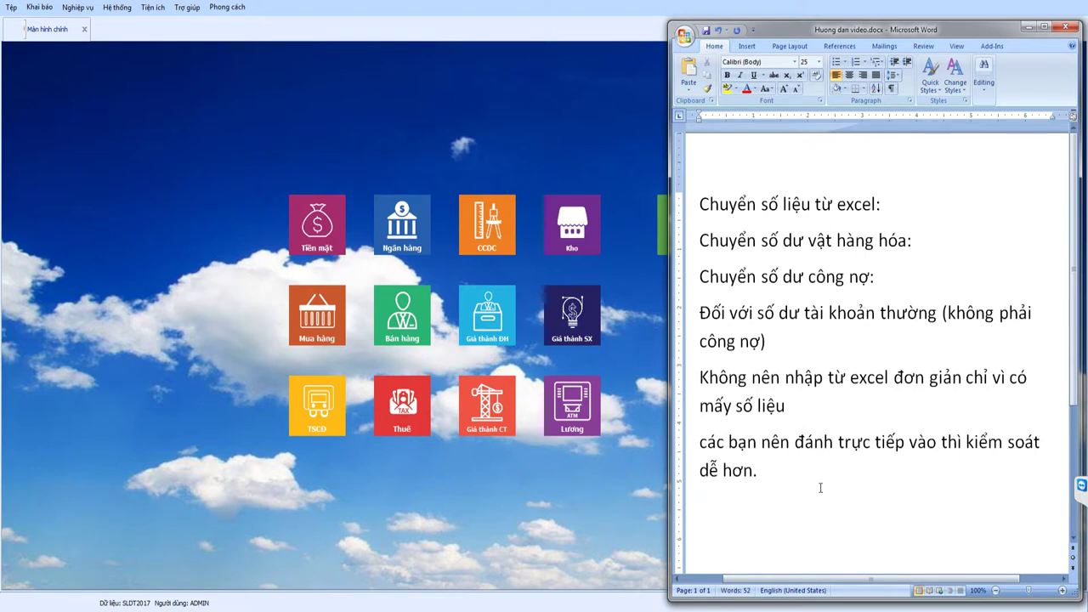
{"action": "type", "text": "DỮ"}
{"action": "type", "text": " lieu"}
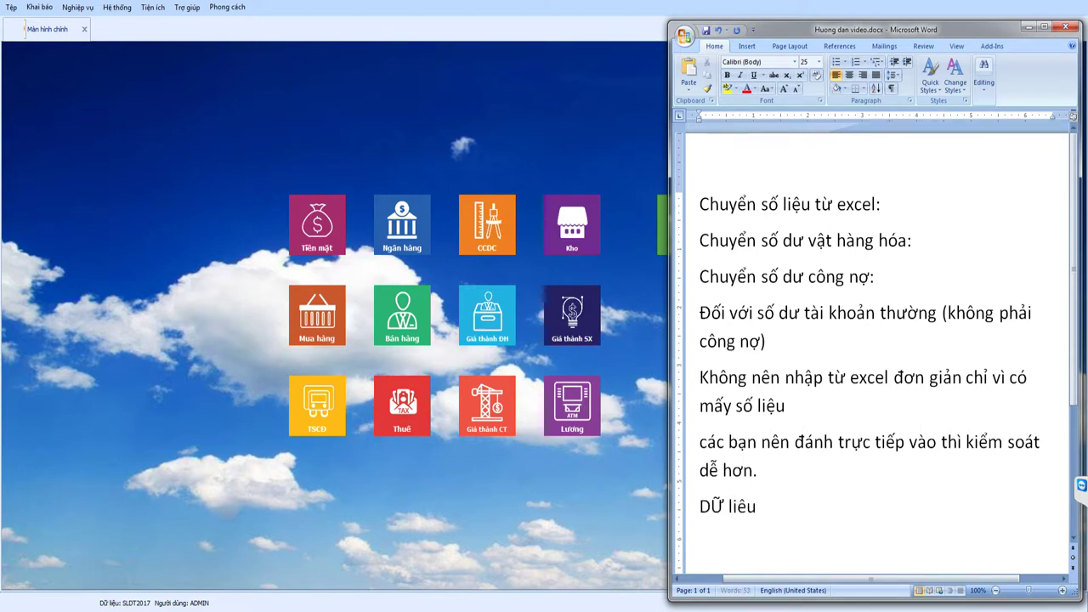
{"action": "type", "text": "f ca"}
{"action": "type", "text": " pha"}
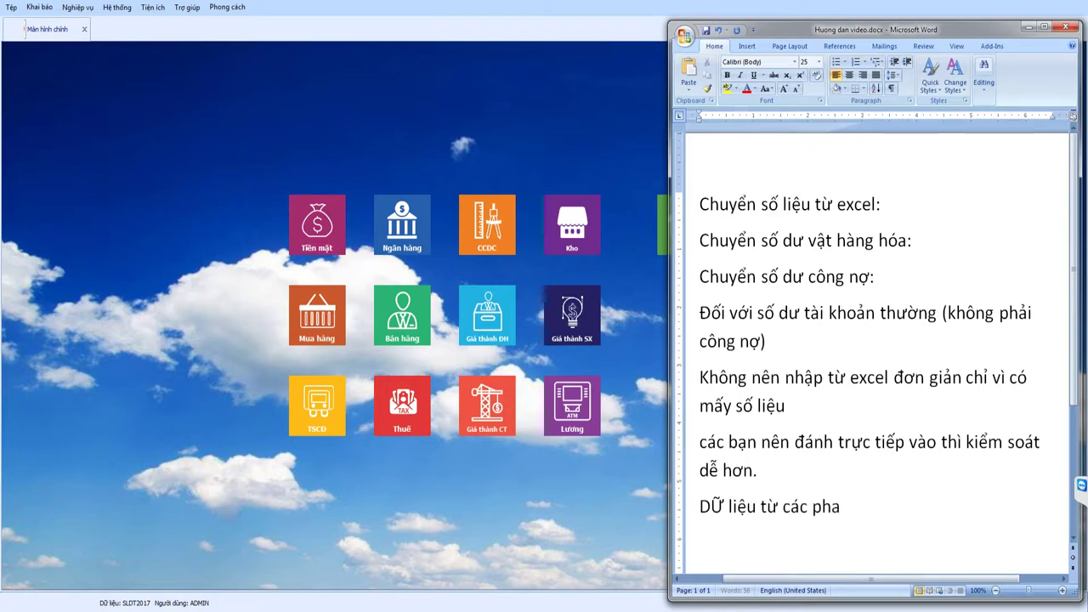
{"action": "type", "text": "anf meemf kh"}
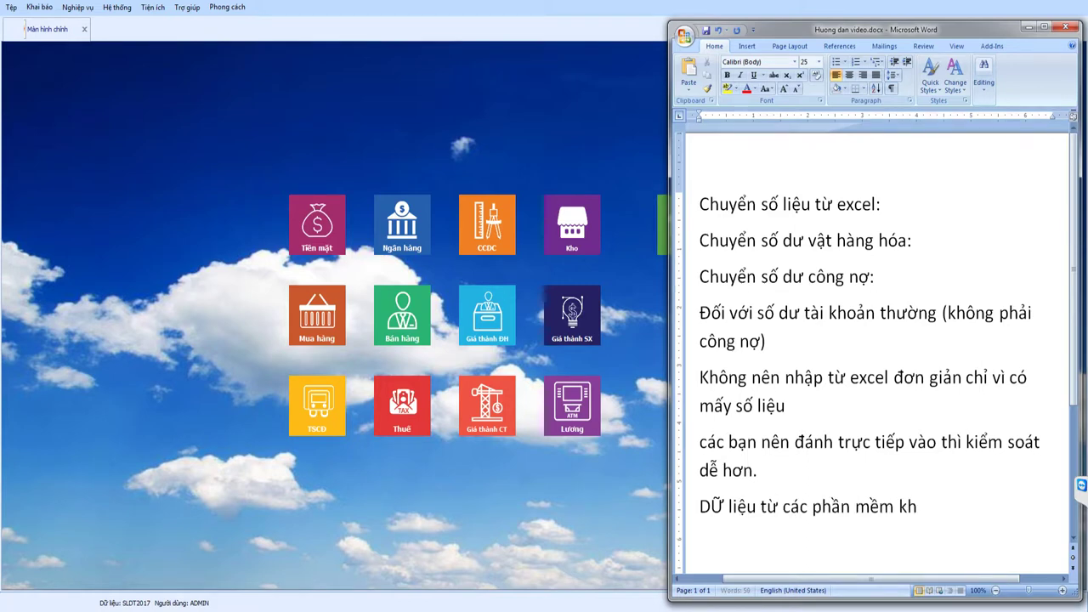
{"action": "type", "text": "ác. do cách thiết kế"}
{"action": "type", "text": "cachs"}
{"action": "type", "text": " thiee kees"}
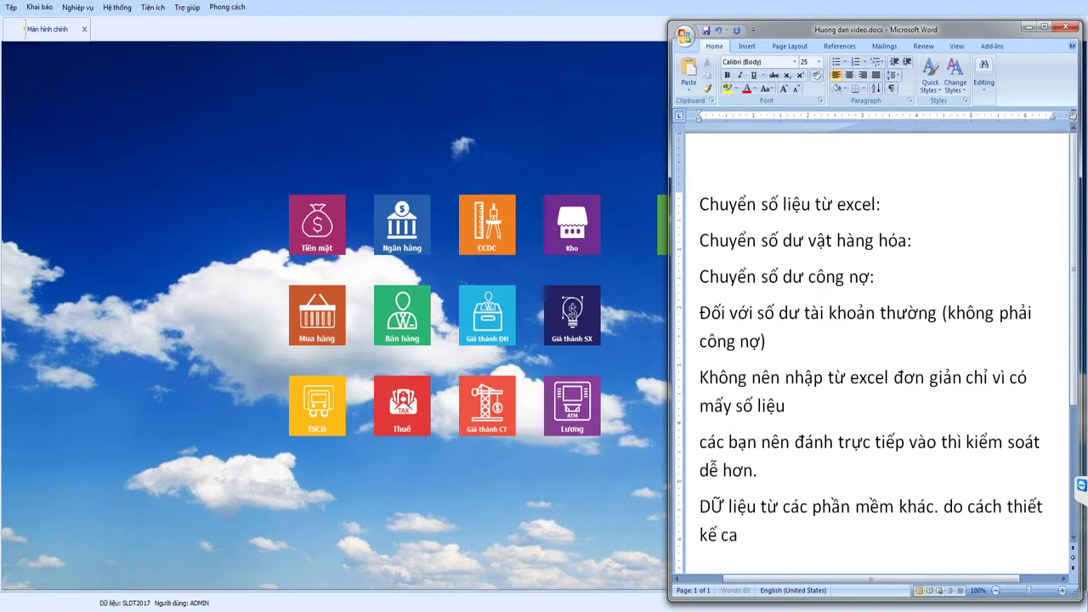
{"action": "type", "text": "rucs "}
{"action": "type", "text": "duwx"}
{"action": "type", "text": " neen raa"}
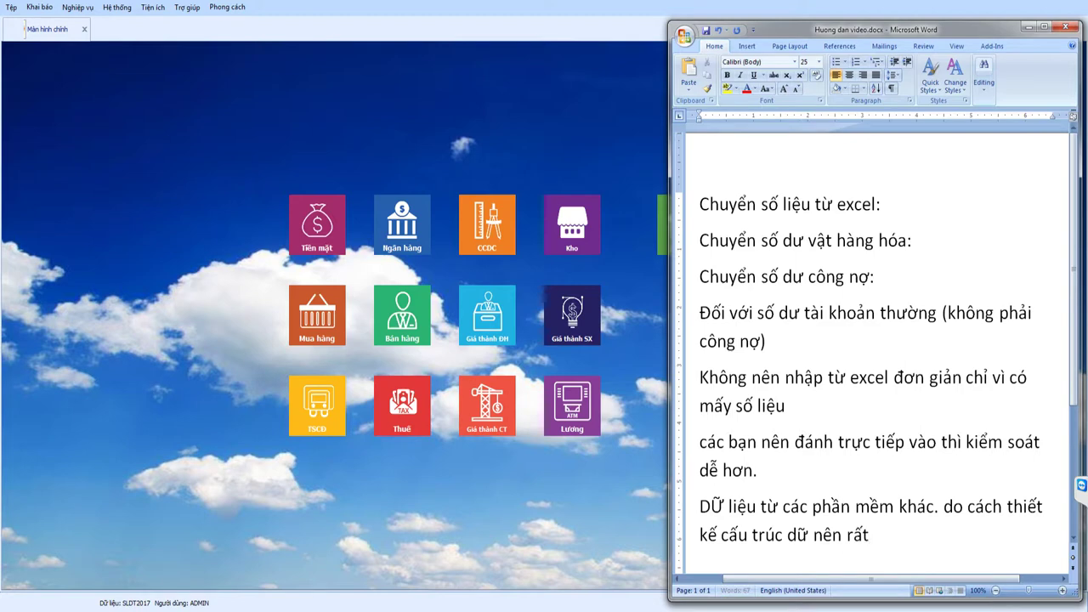
{"action": "type", "text": " khos d"}
{"action": "type", "text": "r "}
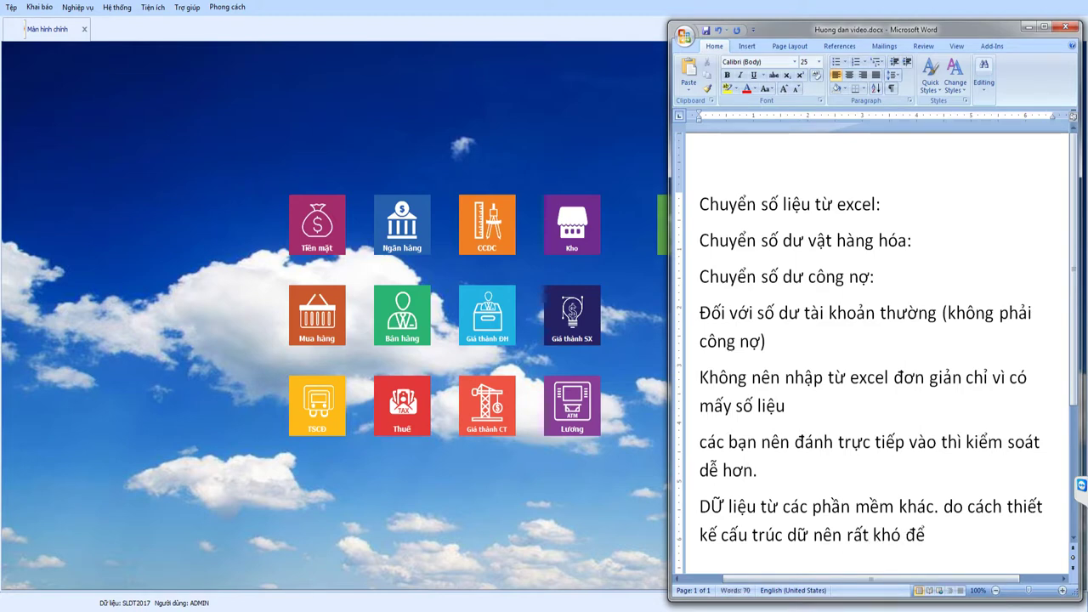
{"action": "type", "text": "chuyeenr"}
{"action": "type", "text": "."}
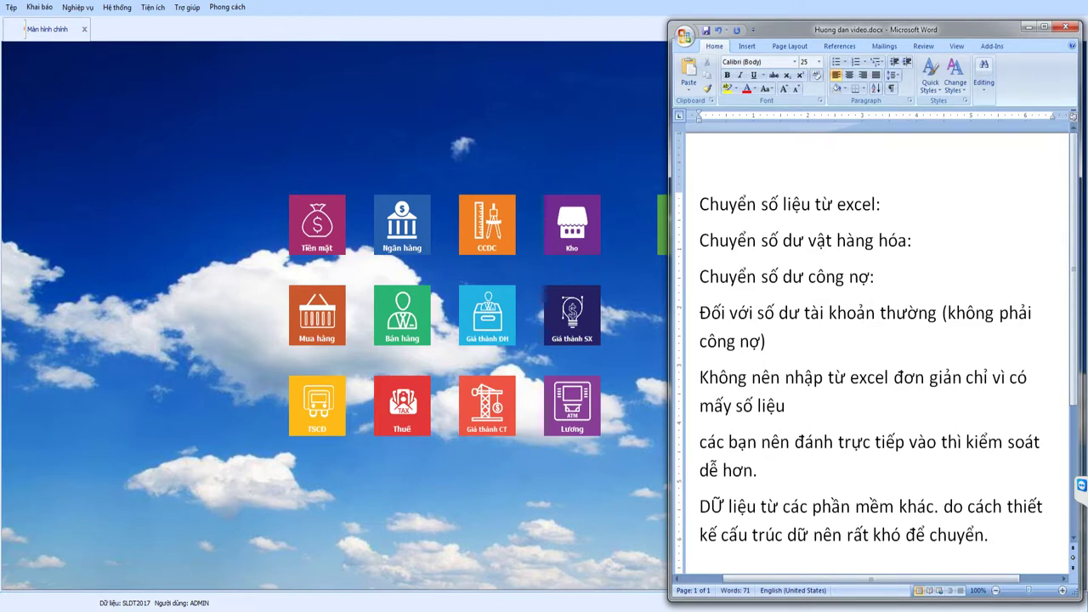
Minimize Word and SLDT2017, then open so du vat tu.xlsx from the desktop
{"action": "left_click", "coordinate": [143, 187]}
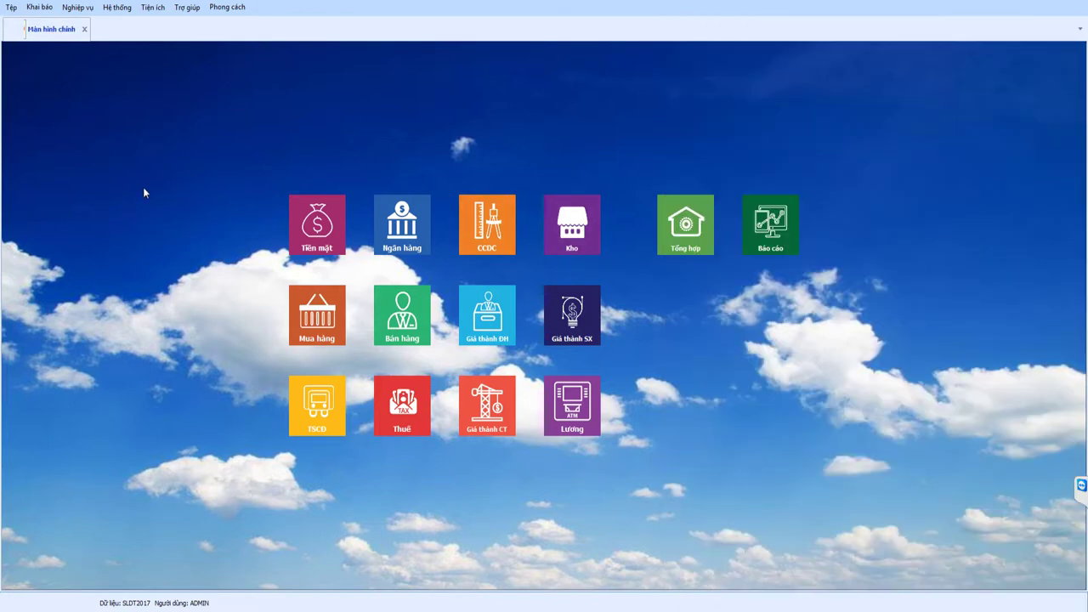
{"action": "left_click", "coordinate": [1060, 3]}
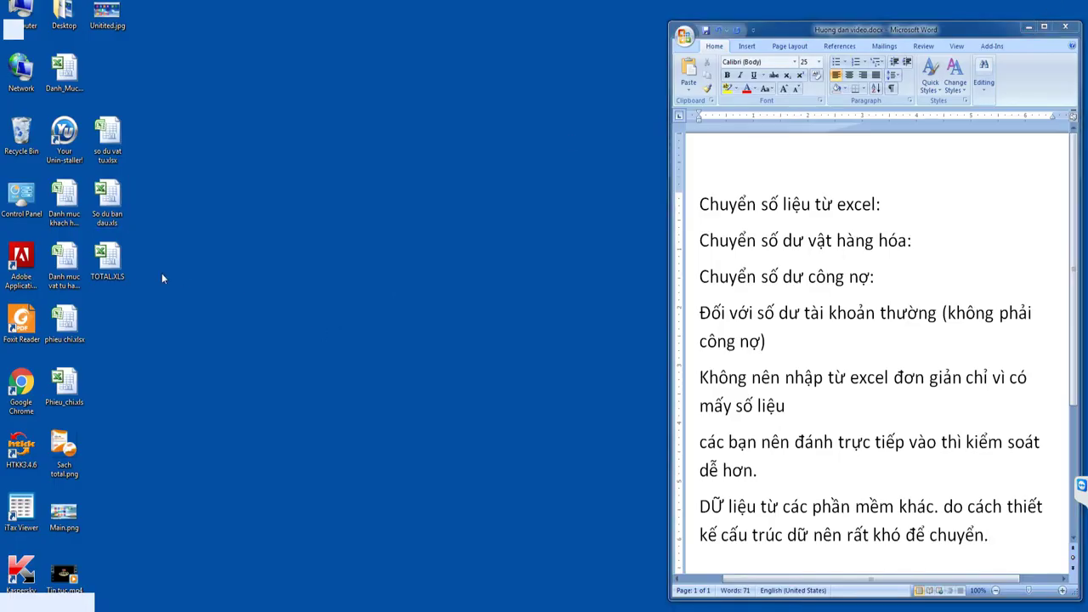
{"action": "left_click", "coordinate": [115, 214]}
{"action": "double_click", "coordinate": [107, 136]}
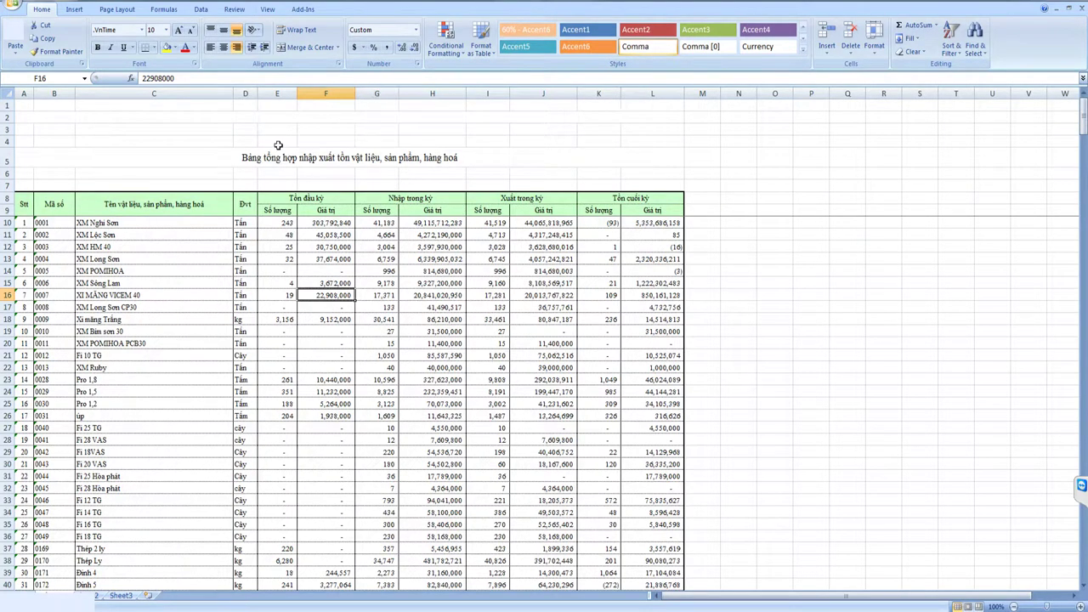
Delete columns G through L holding the period receipts, issues and closing balances
{"action": "left_click", "coordinate": [168, 161]}
{"action": "left_click", "coordinate": [378, 94]}
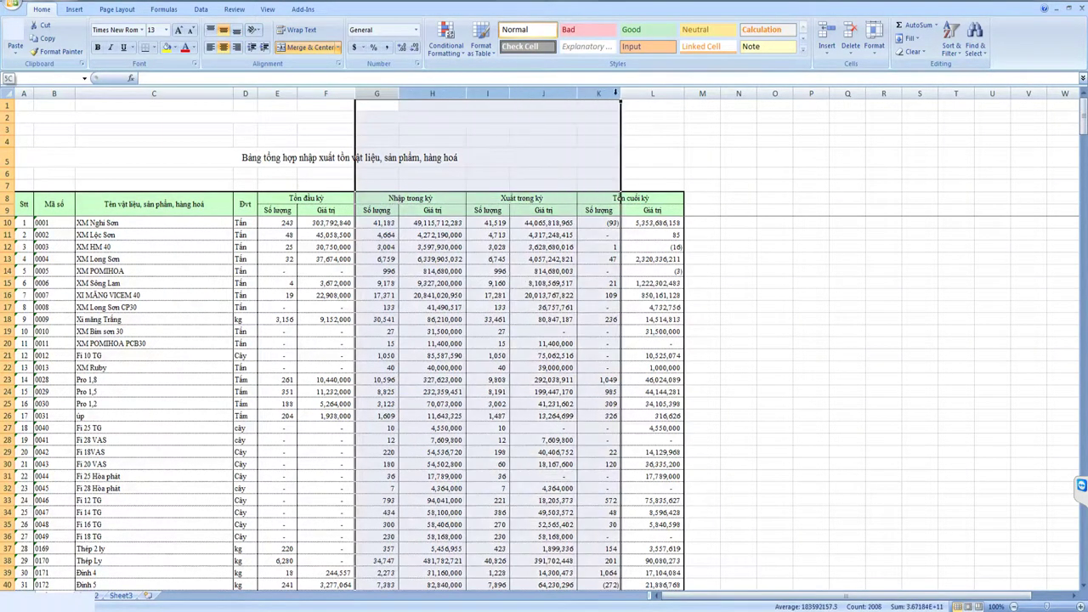
{"action": "left_click_drag", "start_coordinate": [377, 93], "coordinate": [654, 94]}
{"action": "right_click", "coordinate": [655, 96]}
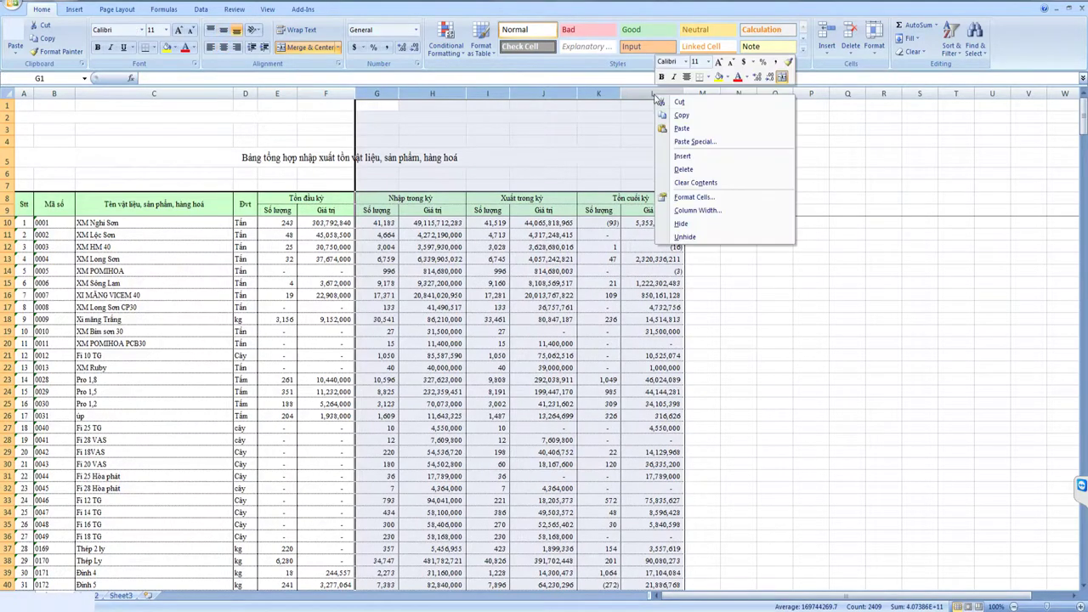
{"action": "left_click", "coordinate": [683, 169]}
{"action": "left_click", "coordinate": [697, 294]}
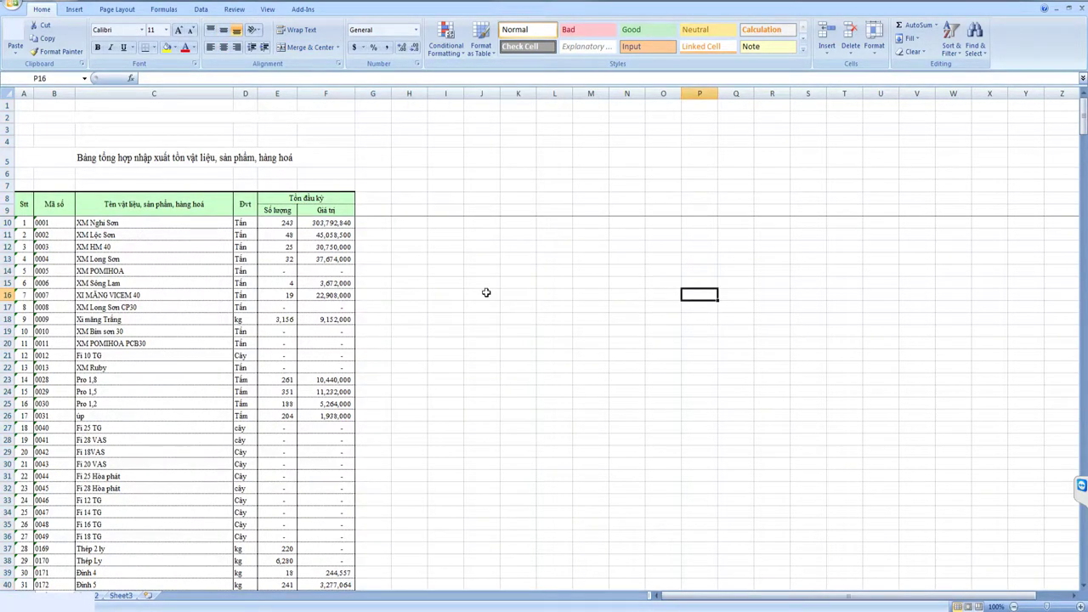
Select the Stt serial-number column A for removal
{"action": "scroll", "coordinate": [134, 303], "scroll_direction": "down", "scroll_amount": 7}
{"action": "scroll", "coordinate": [133, 304], "scroll_direction": "down", "scroll_amount": 5}
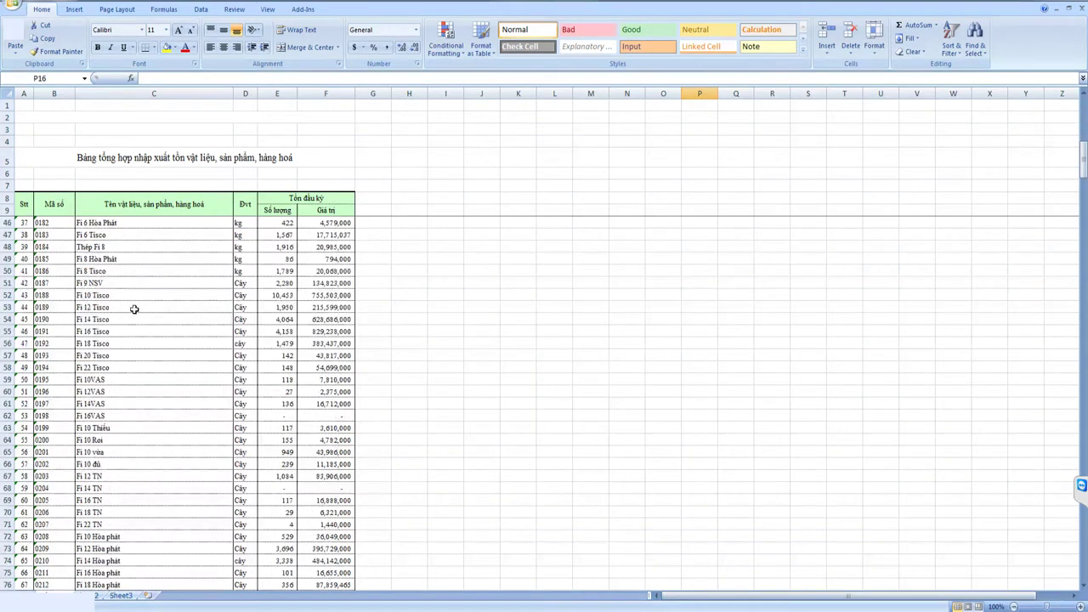
{"action": "scroll", "coordinate": [134, 303], "scroll_direction": "up", "scroll_amount": 8}
{"action": "scroll", "coordinate": [134, 304], "scroll_direction": "up", "scroll_amount": 4}
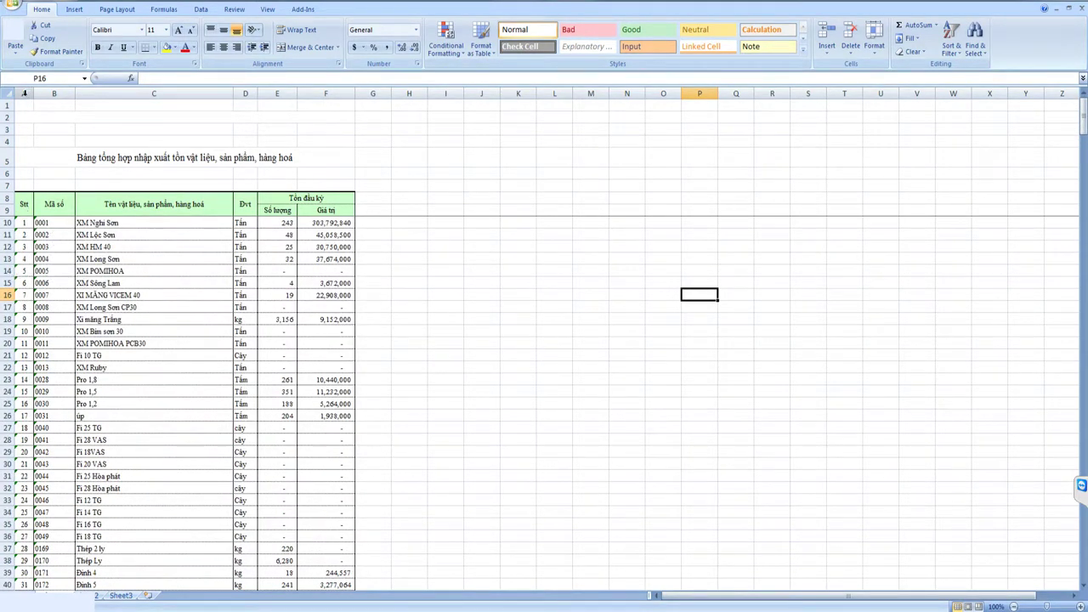
{"action": "left_click", "coordinate": [24, 93]}
{"action": "right_click", "coordinate": [24, 95]}
Delete the Stt column and check the first items' codes, names and opening values
{"action": "left_click", "coordinate": [54, 172]}
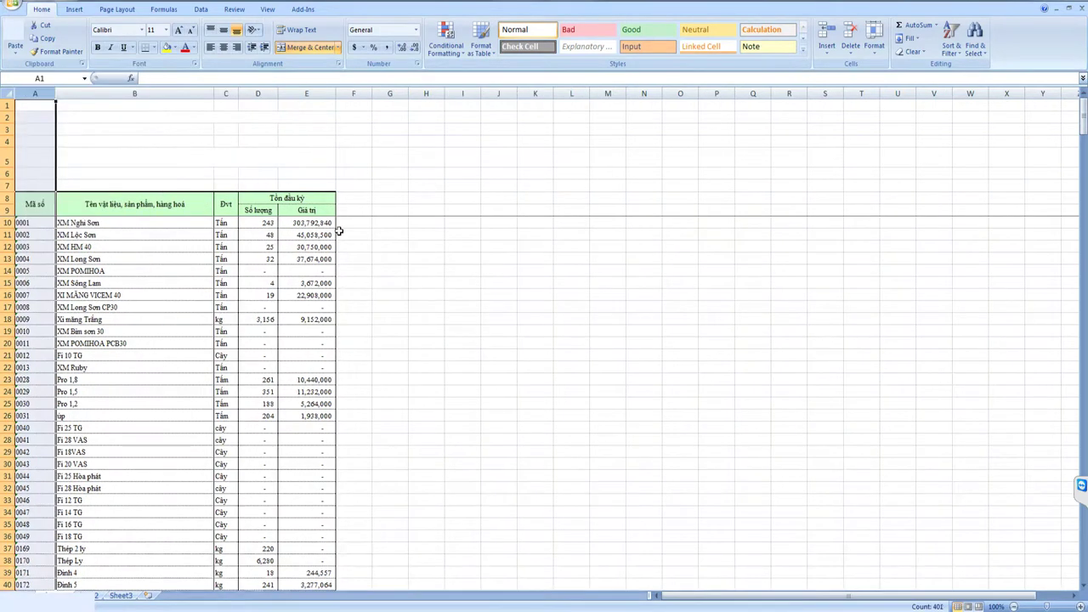
{"action": "left_click", "coordinate": [468, 238]}
{"action": "left_click_drag", "start_coordinate": [45, 225], "coordinate": [92, 231]}
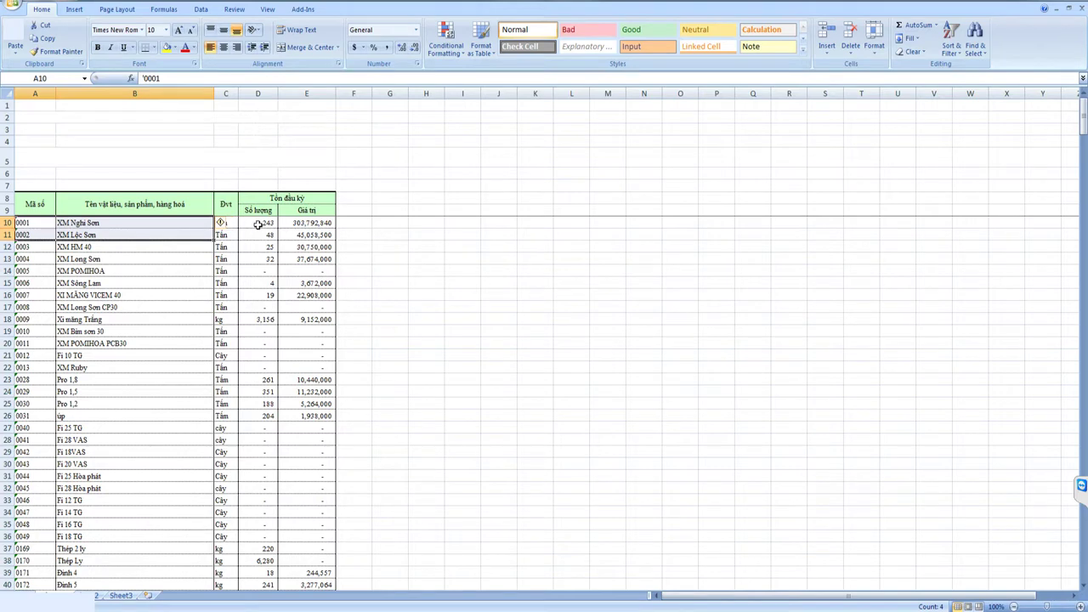
{"action": "left_click", "coordinate": [310, 223]}
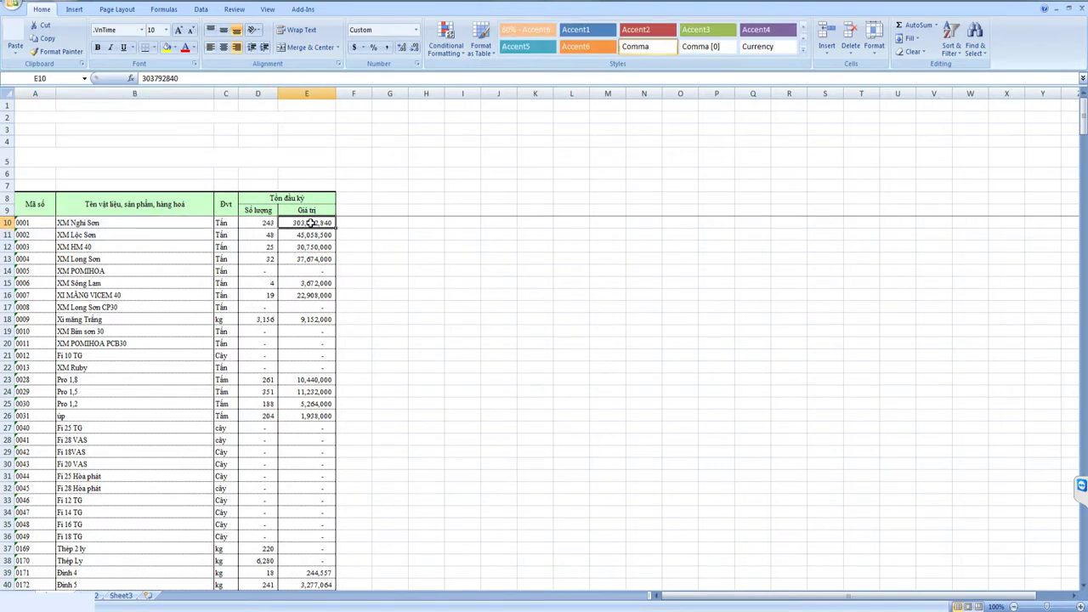
{"action": "left_click", "coordinate": [41, 226]}
{"action": "left_click", "coordinate": [107, 222]}
{"action": "left_click", "coordinate": [297, 225]}
{"action": "left_click", "coordinate": [114, 230]}
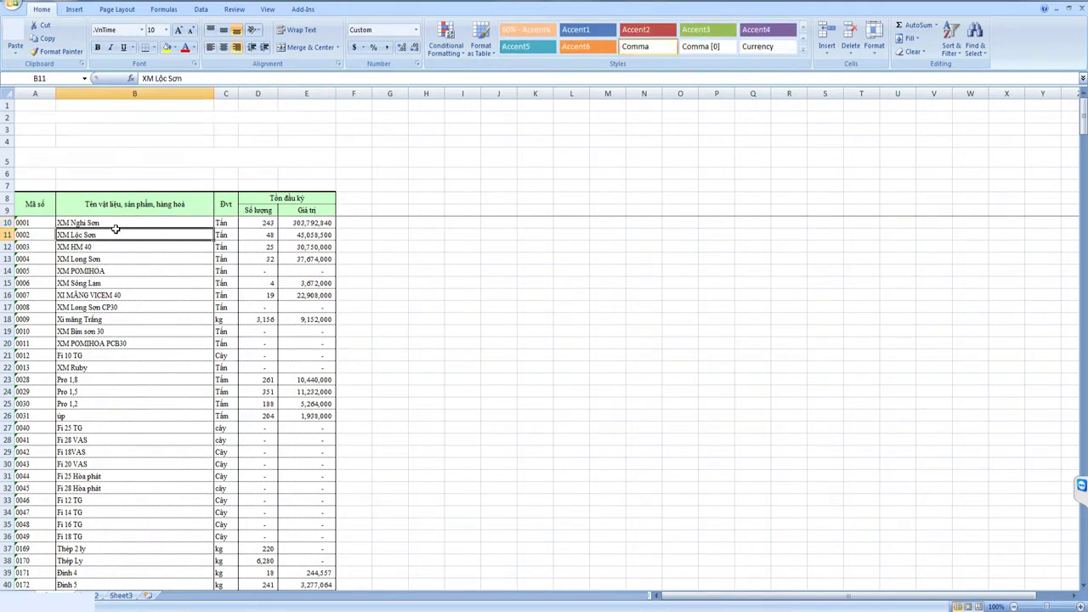
Copy item rows A10 to E409, from item code through opening value
{"action": "left_click", "coordinate": [29, 221]}
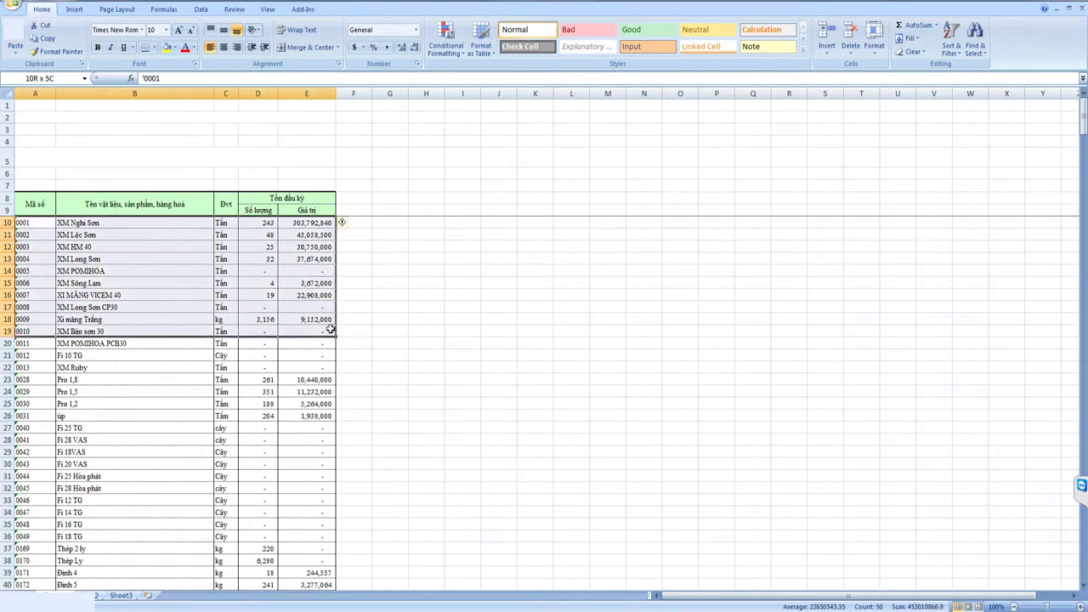
{"action": "left_click_drag", "start_coordinate": [30, 221], "coordinate": [331, 390]}
{"action": "left_click_drag", "start_coordinate": [1084, 149], "coordinate": [1083, 568]}
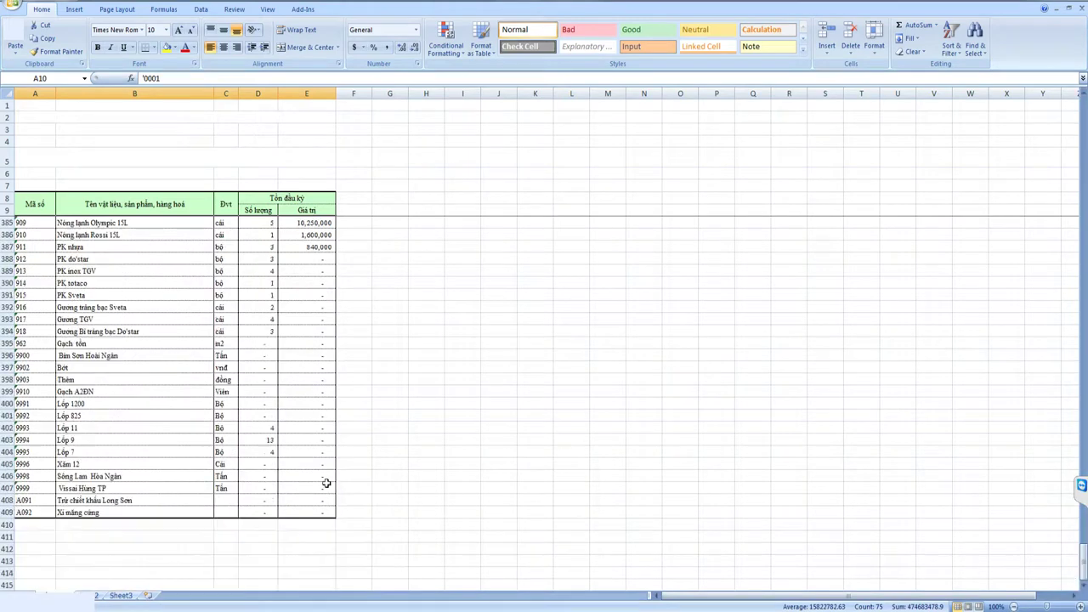
{"action": "scroll", "coordinate": [323, 484], "scroll_direction": "down", "scroll_amount": 3}
{"action": "left_click", "coordinate": [310, 401], "text": "shift"}
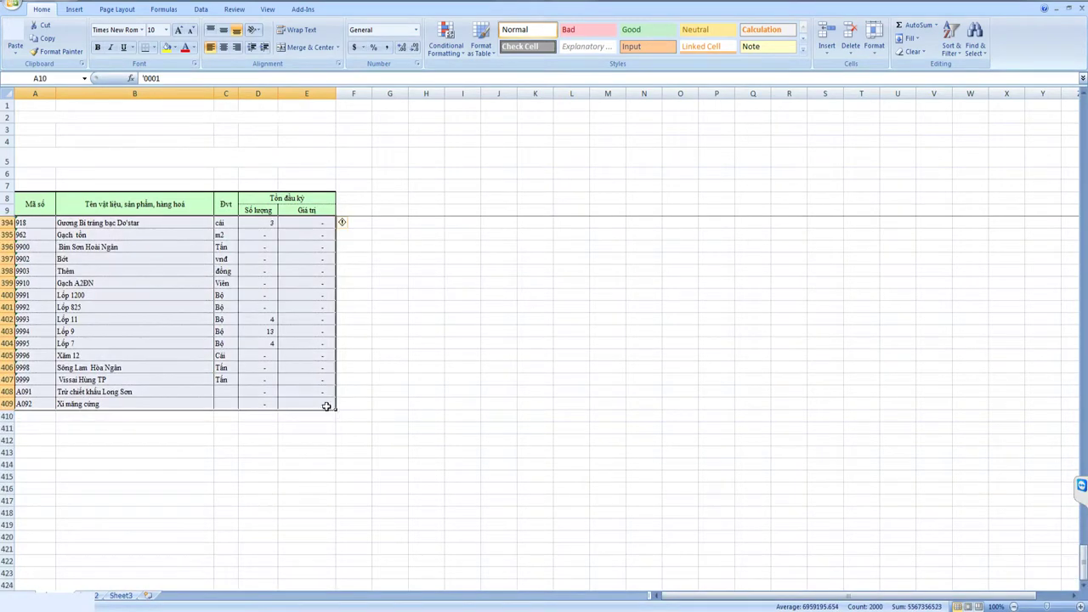
{"action": "key", "text": "ctrl+c"}
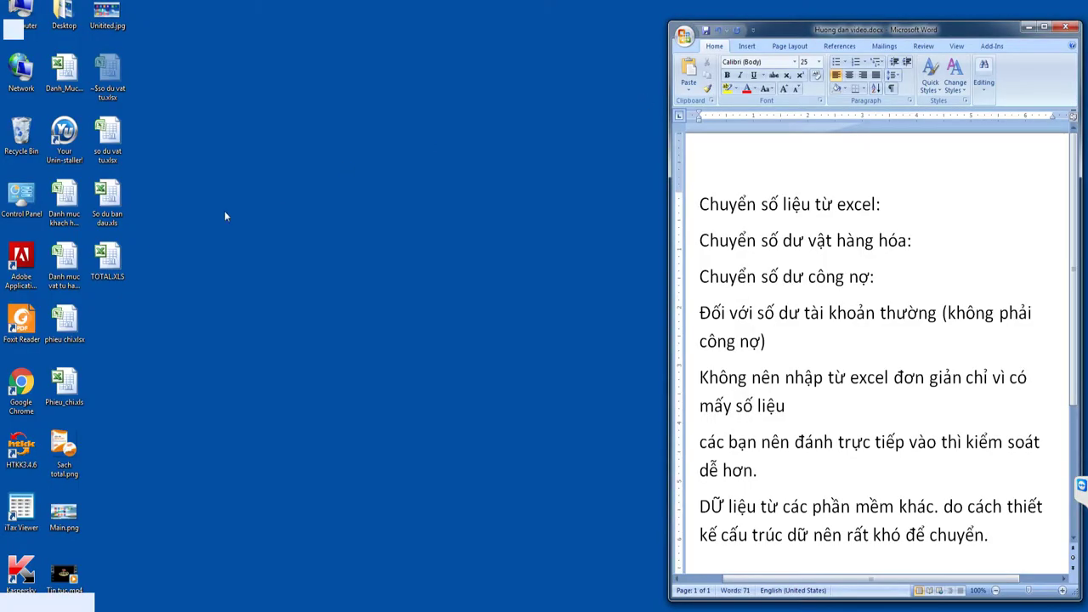
Open So du ban dau.xls and paste the copied balances into sheet VTHH starting at C2
{"action": "double_click", "coordinate": [107, 194]}
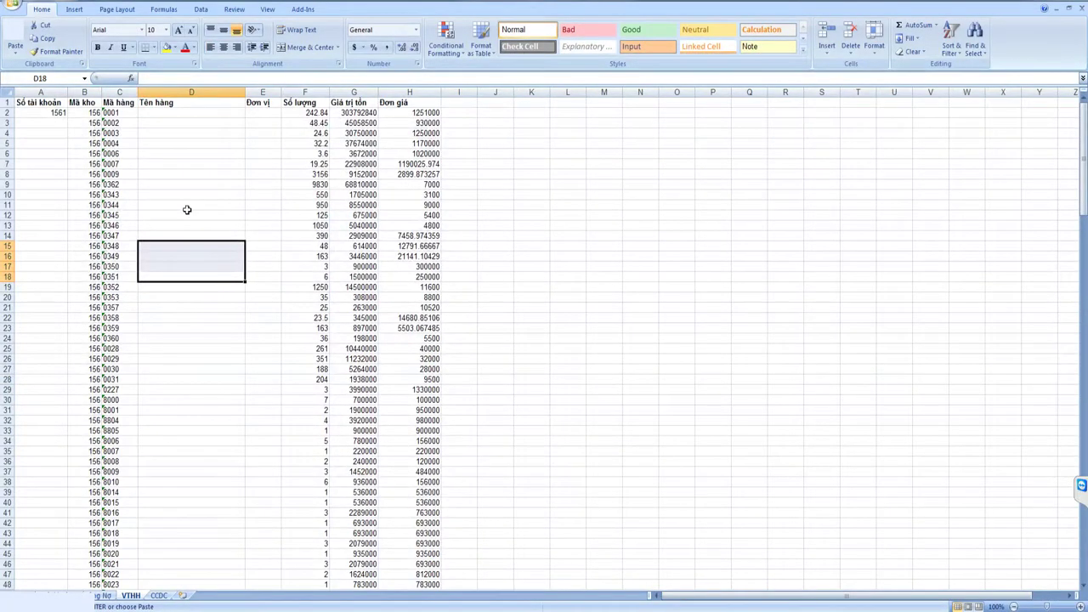
{"action": "mouse_move", "coordinate": [117, 112]}
{"action": "left_mouse_down"}
{"action": "mouse_move", "coordinate": [438, 585]}
{"action": "mouse_move", "coordinate": [420, 605]}
{"action": "left_mouse_up"}
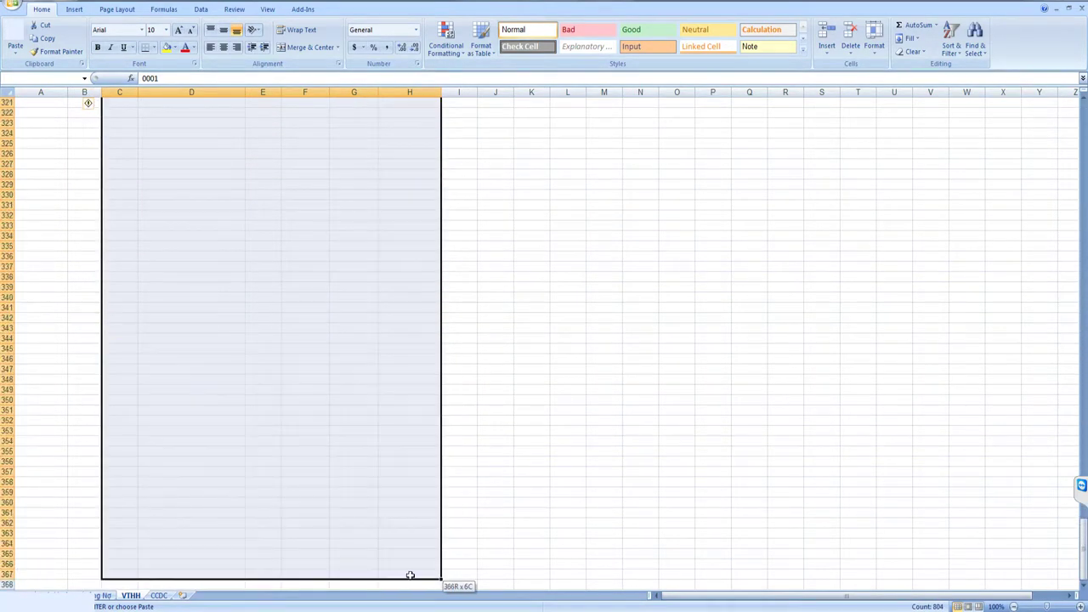
{"action": "mouse_move", "coordinate": [420, 605]}
{"action": "left_mouse_down"}
{"action": "mouse_move", "coordinate": [366, 328]}
{"action": "mouse_move", "coordinate": [383, 181]}
{"action": "left_mouse_up"}
{"action": "scroll", "coordinate": [385, 183], "scroll_direction": "up", "scroll_amount": 8}
{"action": "scroll", "coordinate": [385, 182], "scroll_direction": "up", "scroll_amount": 4}
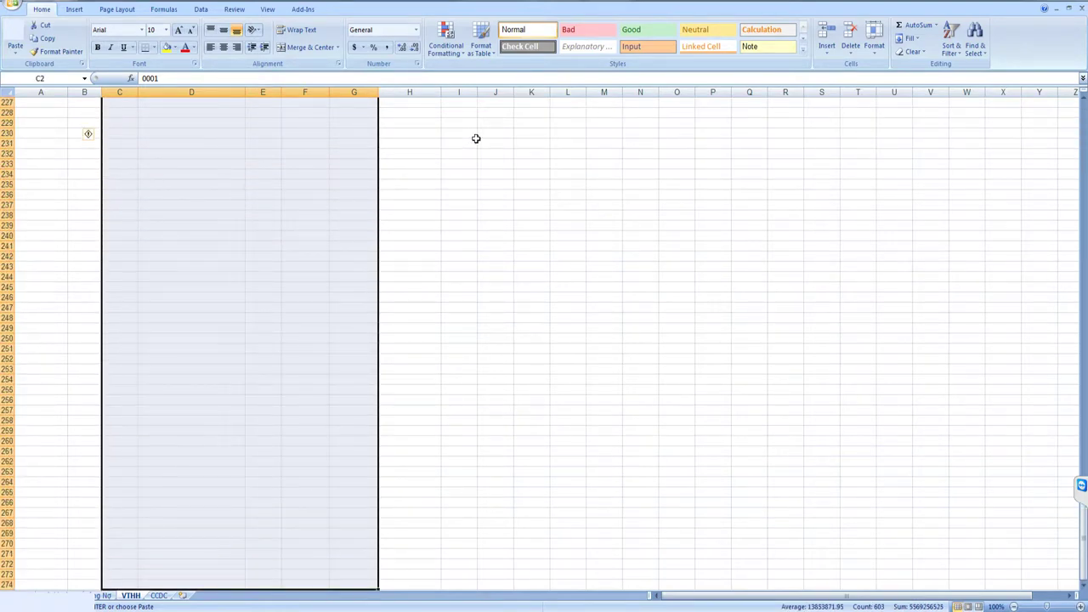
{"action": "key", "text": "ctrl+BackSpace"}
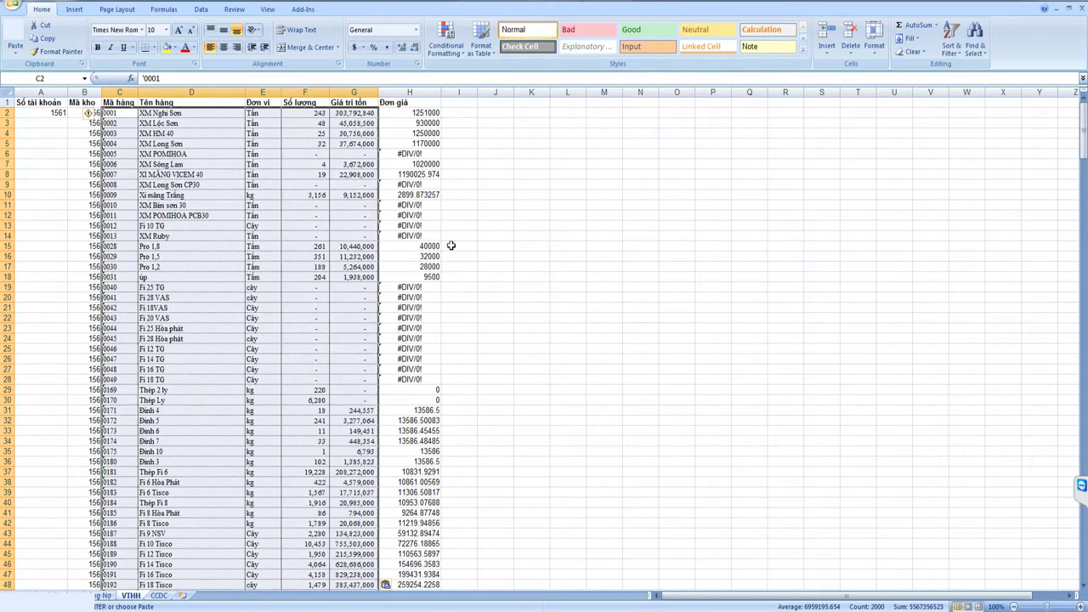
Check the Đơn giá formula =G2/F2 and the zero-quantity XM POMIHOA row
{"action": "left_click", "coordinate": [538, 224]}
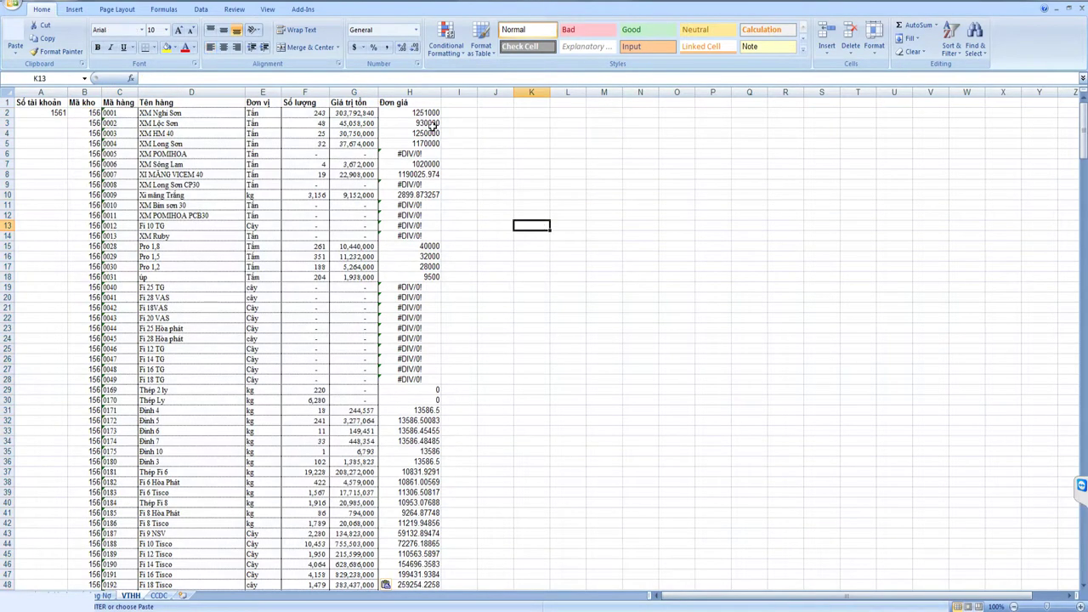
{"action": "left_click", "coordinate": [418, 112]}
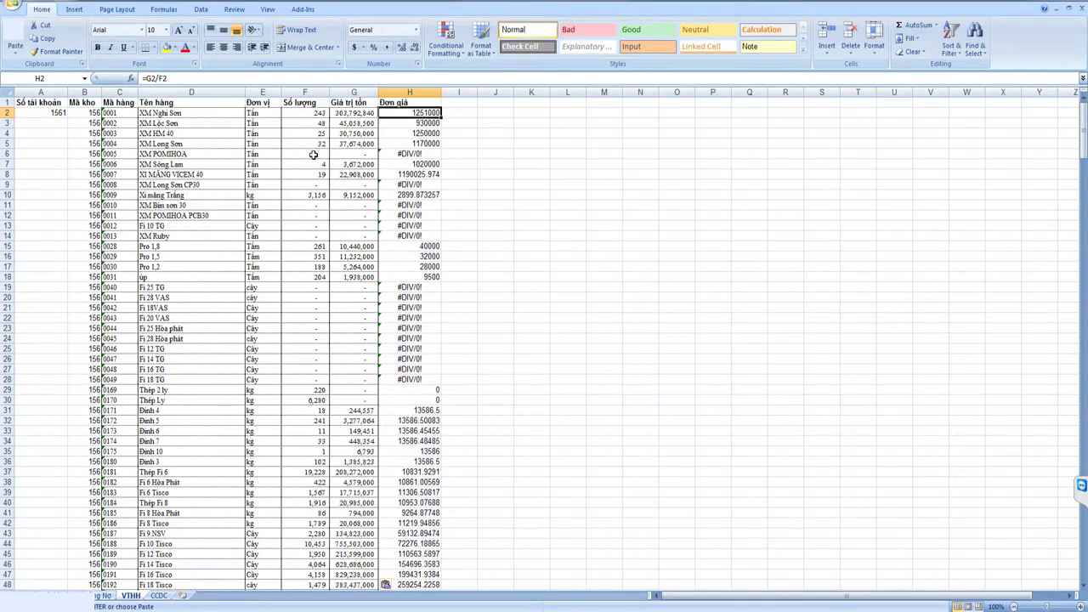
{"action": "left_click_drag", "start_coordinate": [314, 154], "coordinate": [409, 154]}
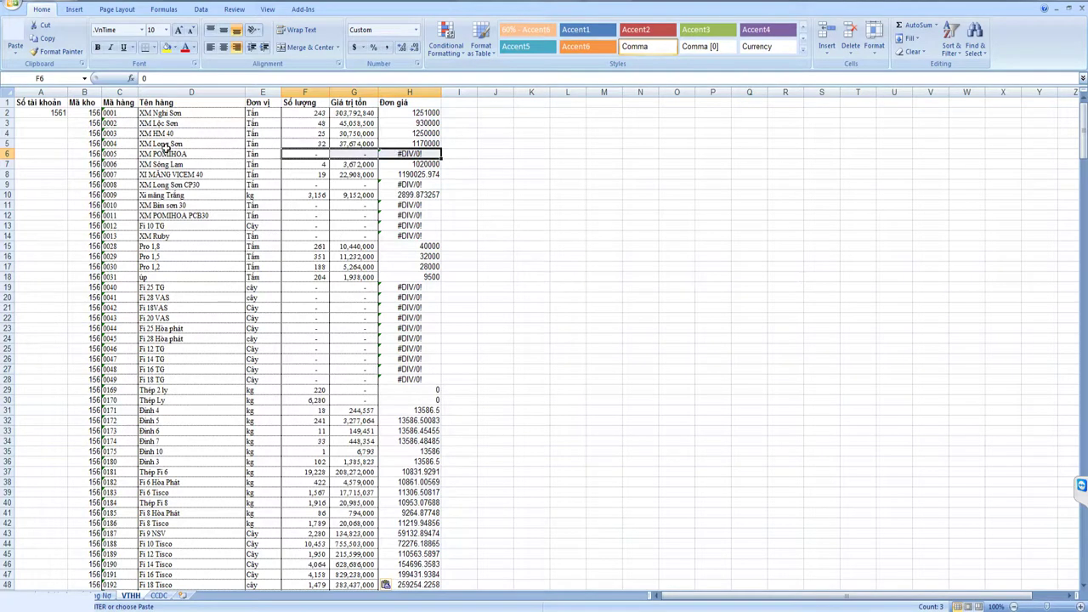
{"action": "left_click", "coordinate": [5, 153]}
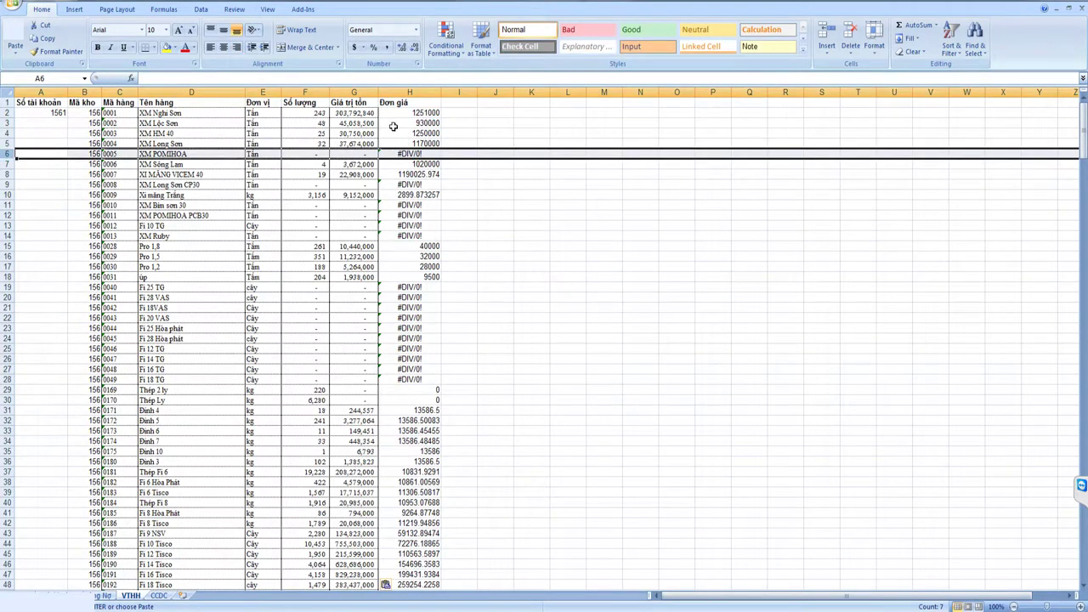
{"action": "left_click", "coordinate": [338, 102]}
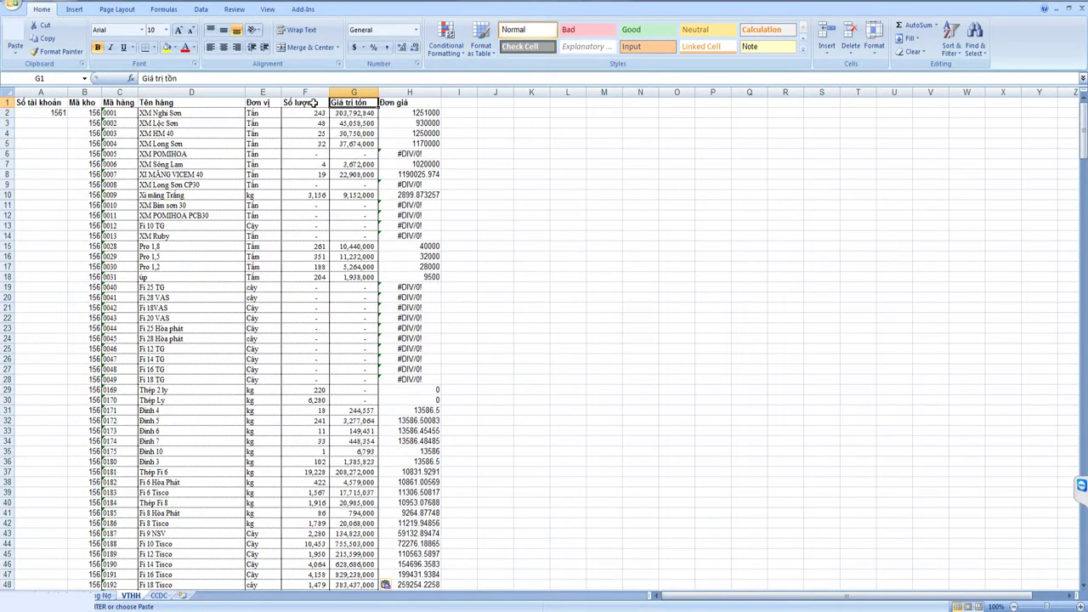
{"action": "left_click", "coordinate": [313, 102]}
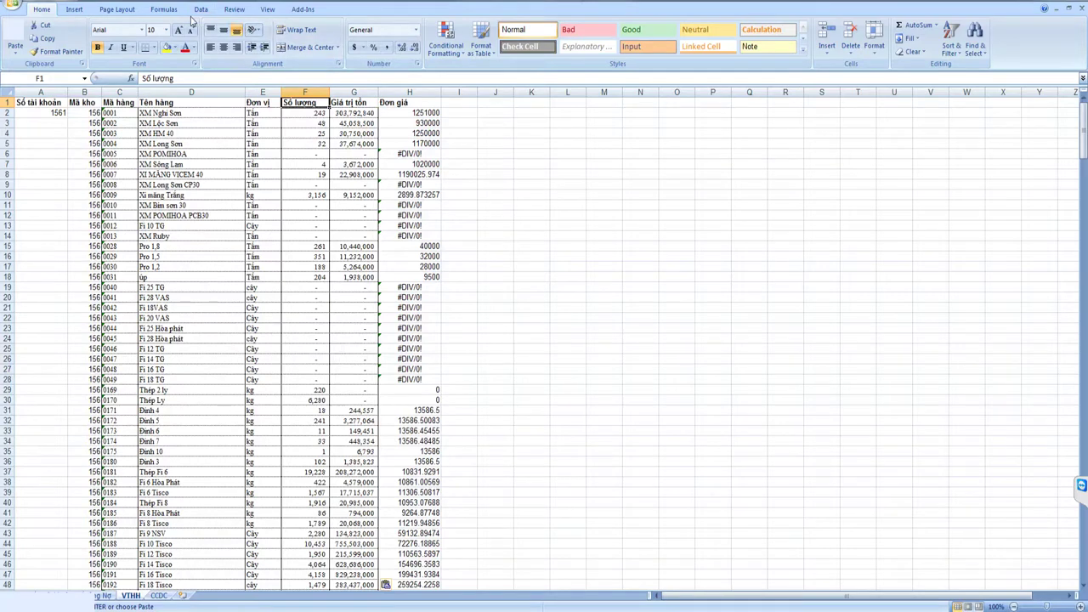
Sort the VTHH table by Số lượng in ascending order
{"action": "left_click", "coordinate": [200, 10]}
{"action": "left_click", "coordinate": [269, 38]}
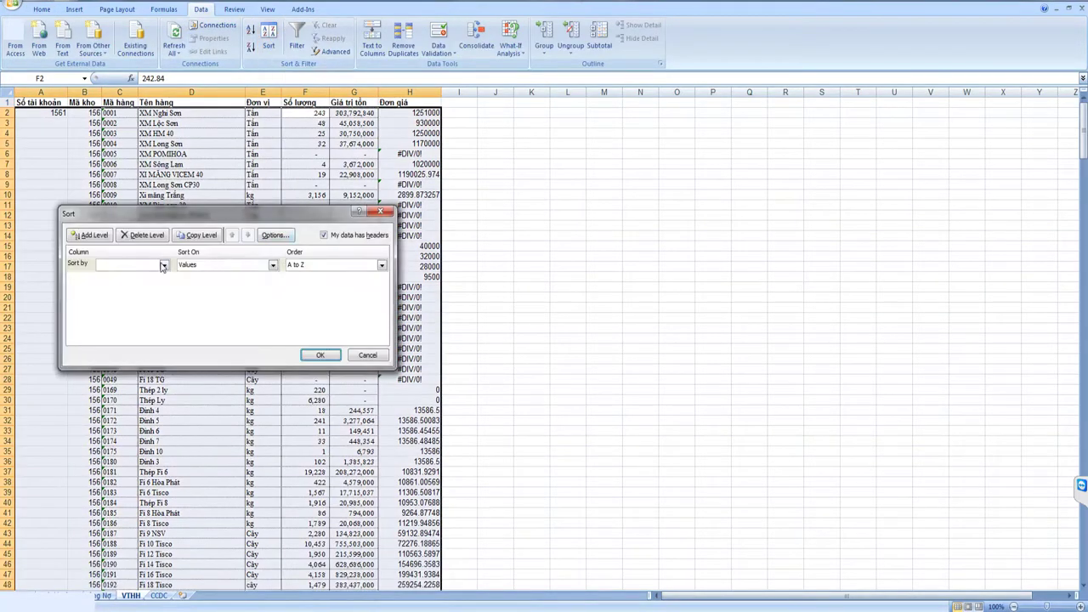
{"action": "left_click", "coordinate": [163, 265]}
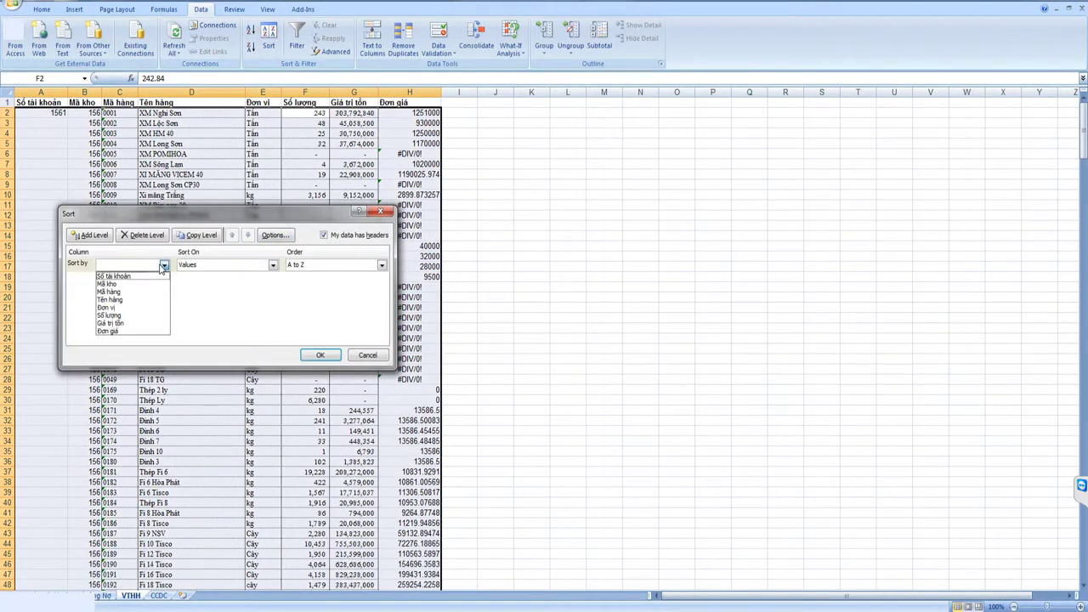
{"action": "left_click", "coordinate": [136, 315]}
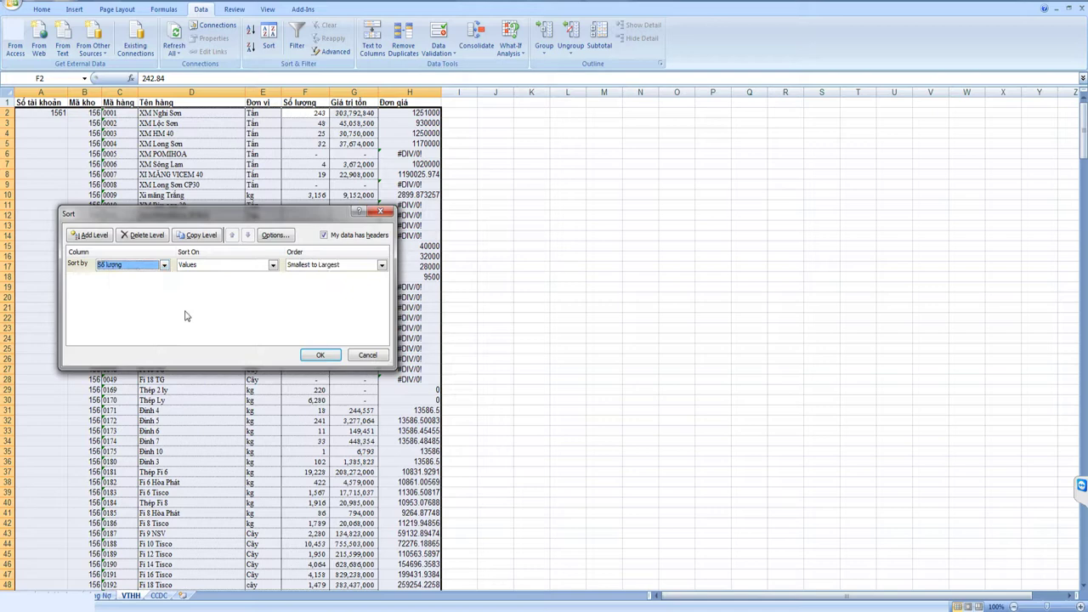
{"action": "left_click", "coordinate": [321, 356]}
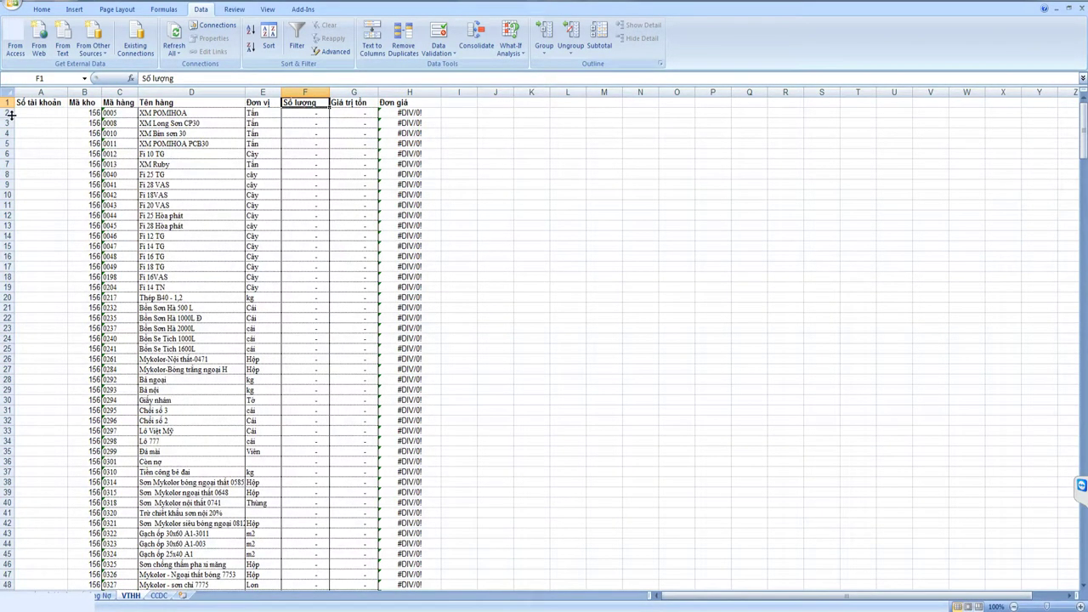
Delete the zero-quantity rows 2 through 202
{"action": "left_click_drag", "start_coordinate": [11, 115], "coordinate": [202, 433]}
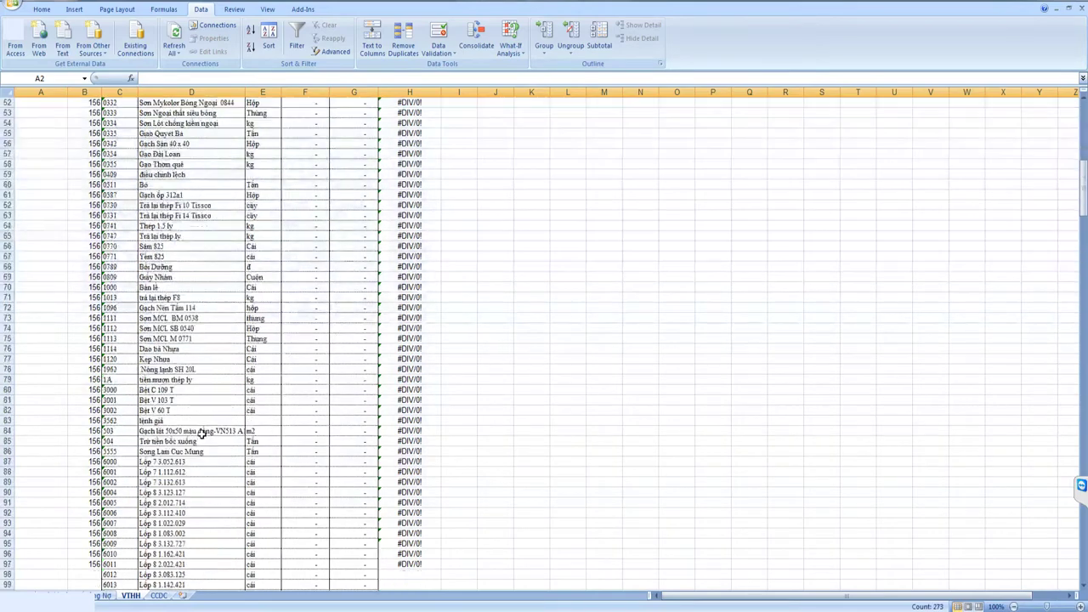
{"action": "scroll", "coordinate": [202, 433], "scroll_direction": "down", "scroll_amount": 10}
{"action": "scroll", "coordinate": [199, 427], "scroll_direction": "down", "scroll_amount": 10}
{"action": "scroll", "coordinate": [213, 403], "scroll_direction": "down", "scroll_amount": 9}
{"action": "scroll", "coordinate": [217, 402], "scroll_direction": "down", "scroll_amount": 9}
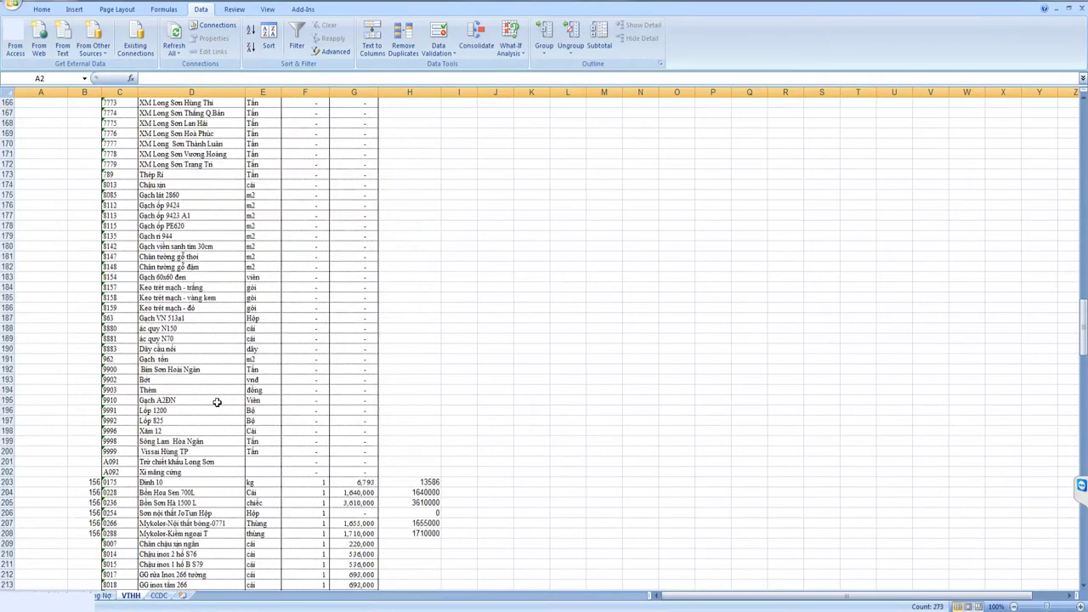
{"action": "scroll", "coordinate": [217, 402], "scroll_direction": "down", "scroll_amount": 6}
{"action": "left_click", "coordinate": [4, 287], "text": "shift"}
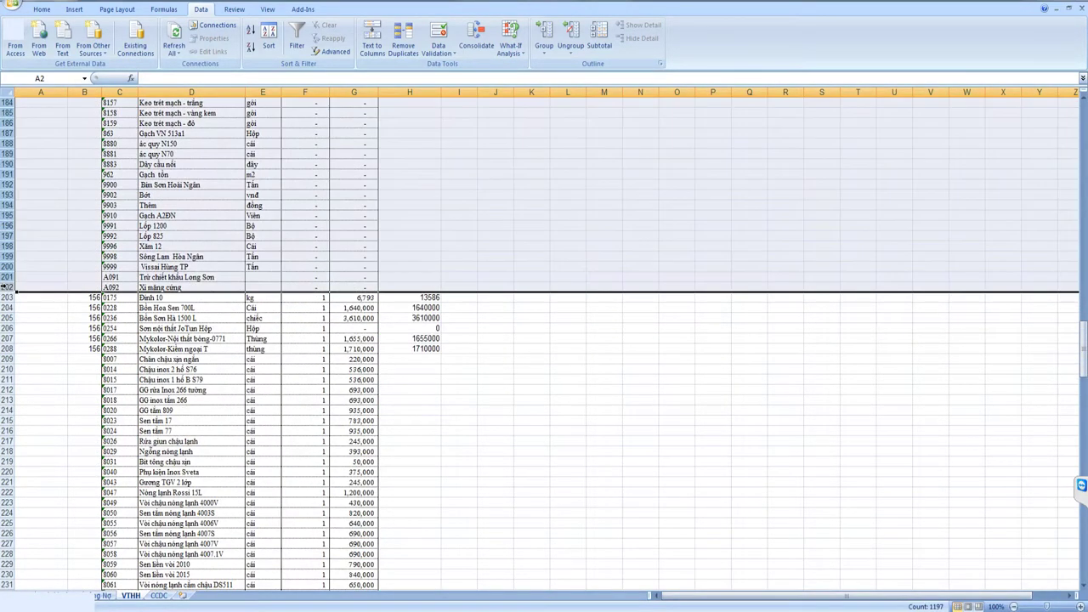
{"action": "right_click", "coordinate": [4, 287]}
{"action": "left_click", "coordinate": [64, 364]}
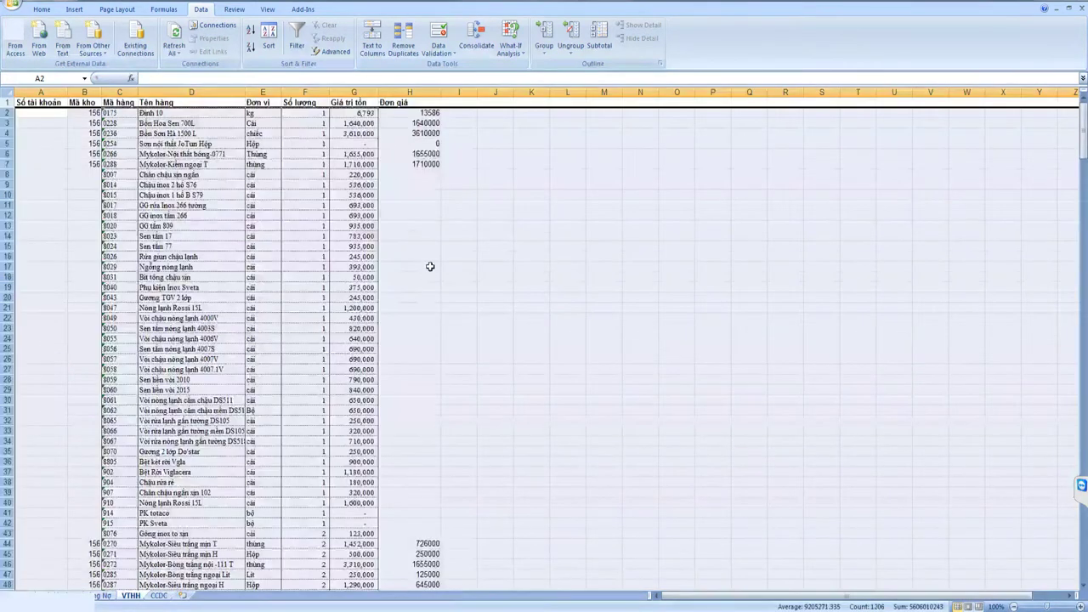
Fill the Đơn giá formula down to H200 and format it as comma style with no decimals
{"action": "left_click", "coordinate": [420, 114]}
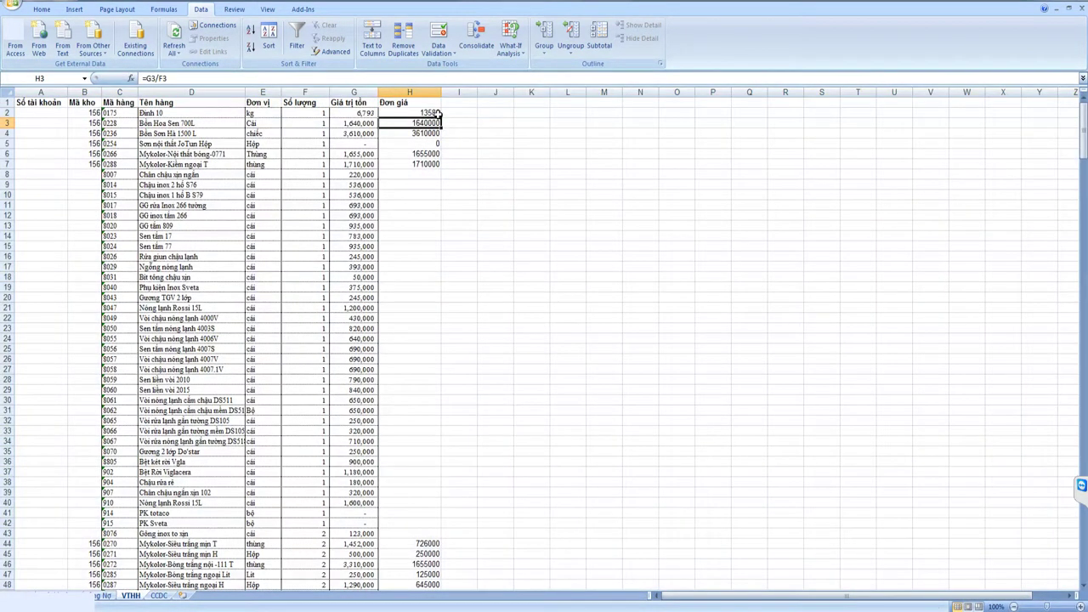
{"action": "left_click_drag", "start_coordinate": [441, 117], "coordinate": [427, 595]}
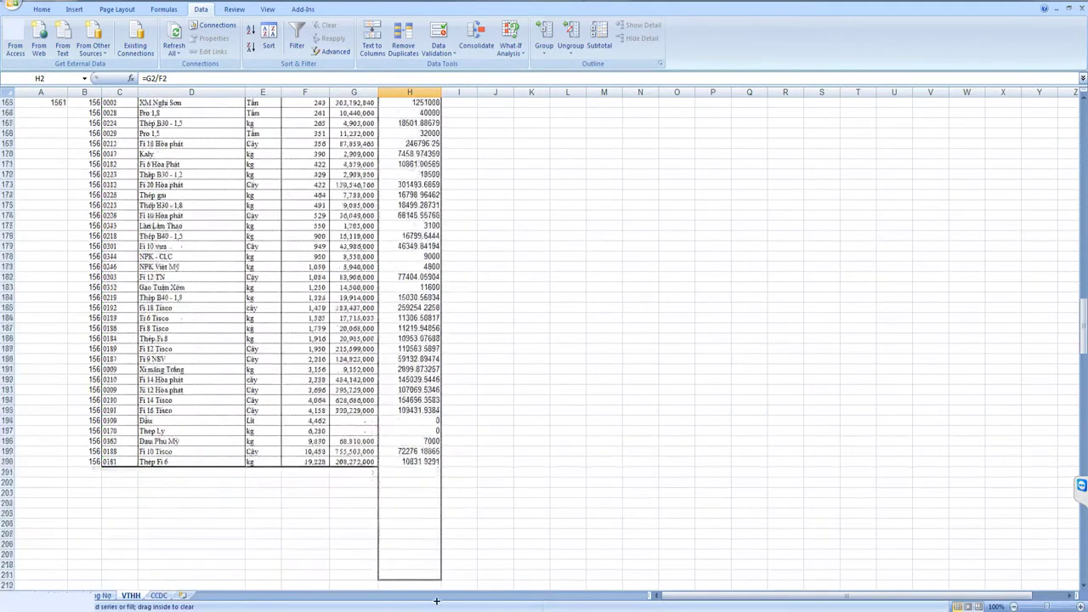
{"action": "left_click_drag", "start_coordinate": [428, 594], "coordinate": [438, 444]}
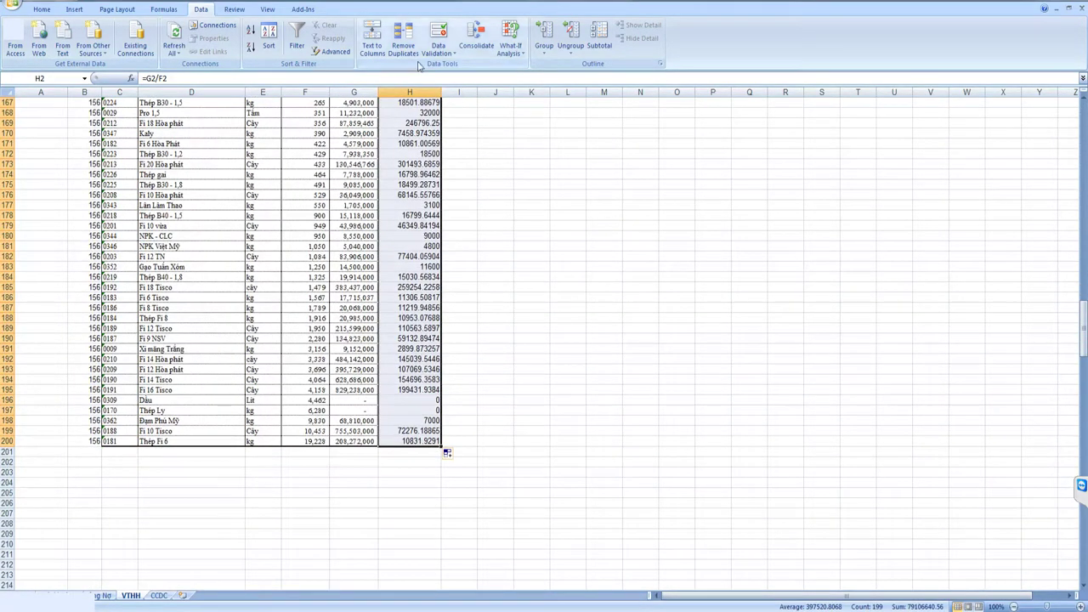
{"action": "left_click", "coordinate": [42, 10]}
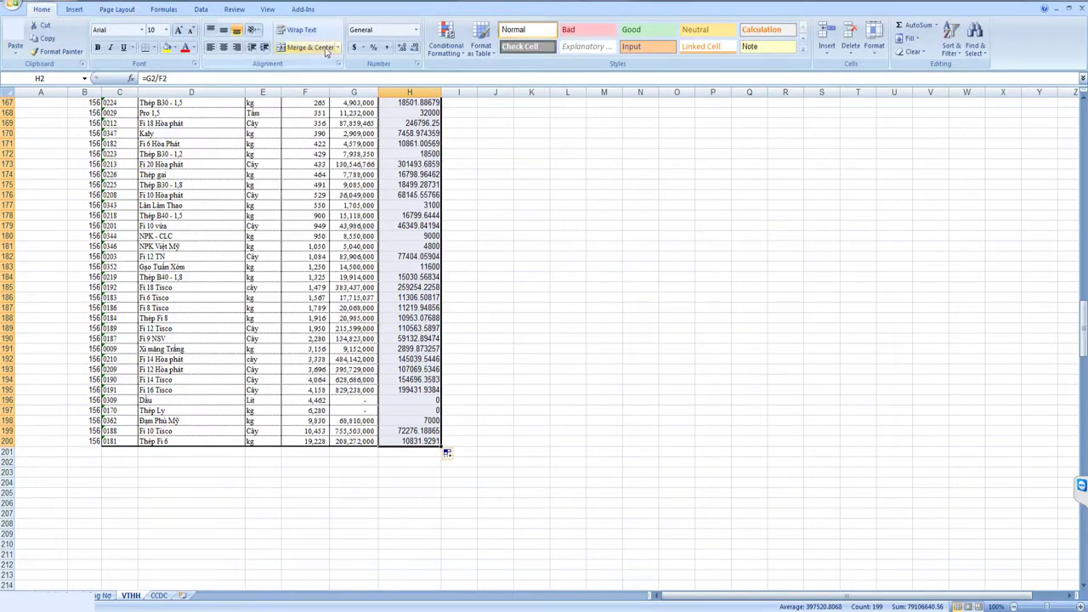
{"action": "left_click", "coordinate": [386, 47]}
{"action": "left_click", "coordinate": [414, 47]}
{"action": "left_click", "coordinate": [415, 47]}
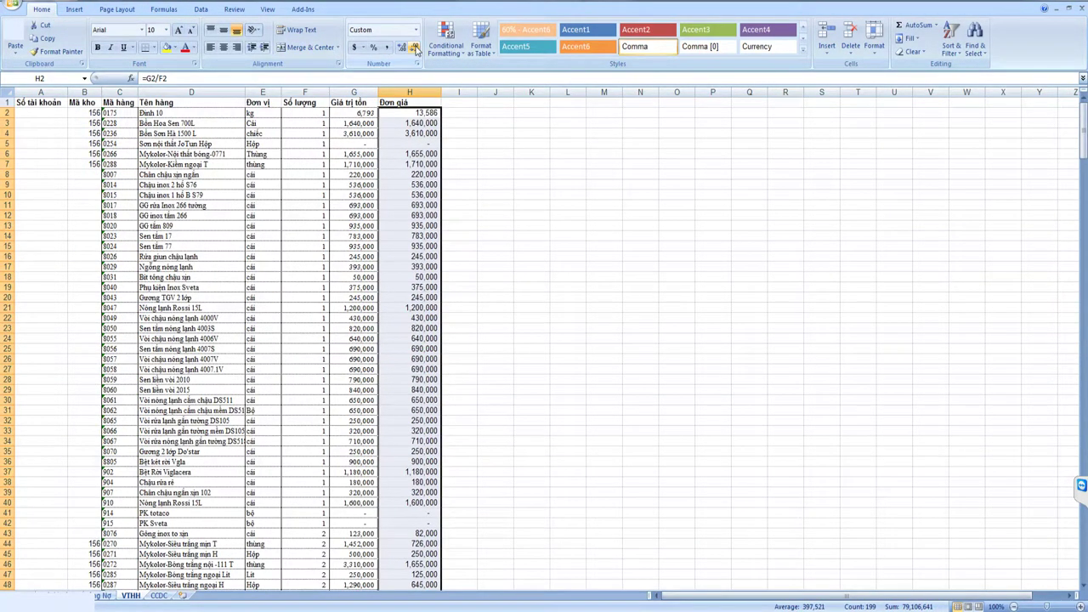
{"action": "left_click", "coordinate": [567, 421]}
Select the warehouse codes in cells B2:B3
{"action": "scroll", "coordinate": [505, 398], "scroll_direction": "down", "scroll_amount": 6}
{"action": "scroll", "coordinate": [505, 398], "scroll_direction": "down", "scroll_amount": 10}
{"action": "scroll", "coordinate": [505, 398], "scroll_direction": "down", "scroll_amount": 10}
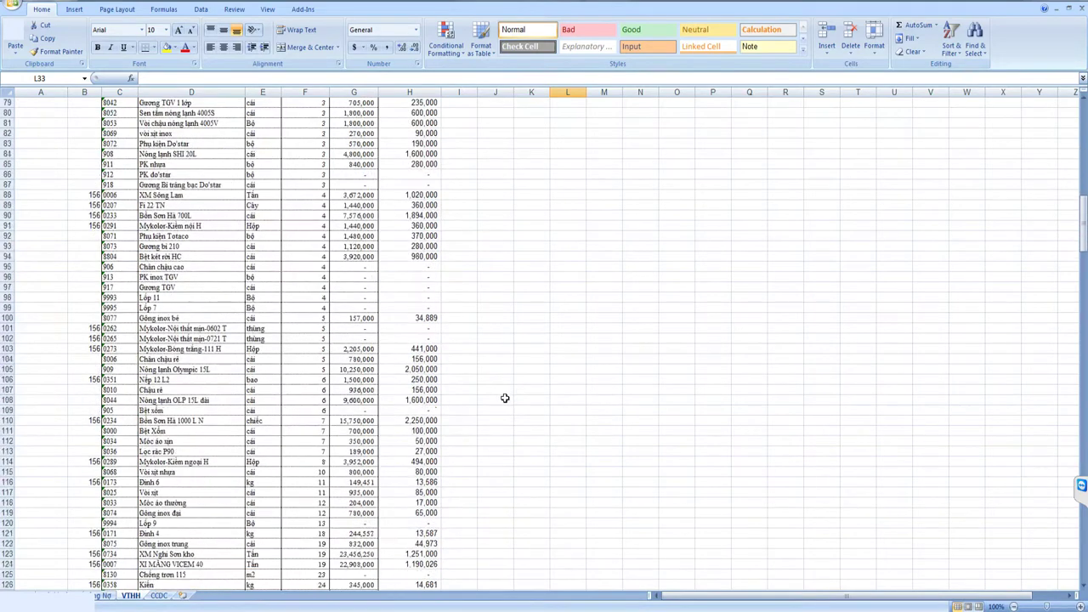
{"action": "scroll", "coordinate": [505, 398], "scroll_direction": "up", "scroll_amount": 8}
{"action": "scroll", "coordinate": [504, 395], "scroll_direction": "up", "scroll_amount": 9}
{"action": "scroll", "coordinate": [504, 386], "scroll_direction": "up", "scroll_amount": 9}
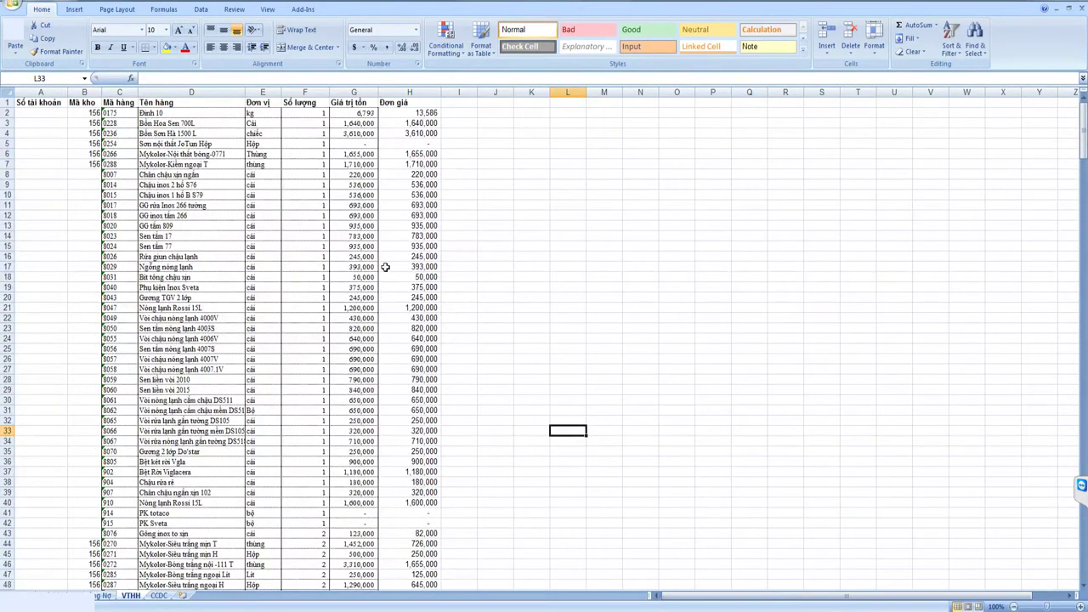
{"action": "left_click", "coordinate": [83, 114]}
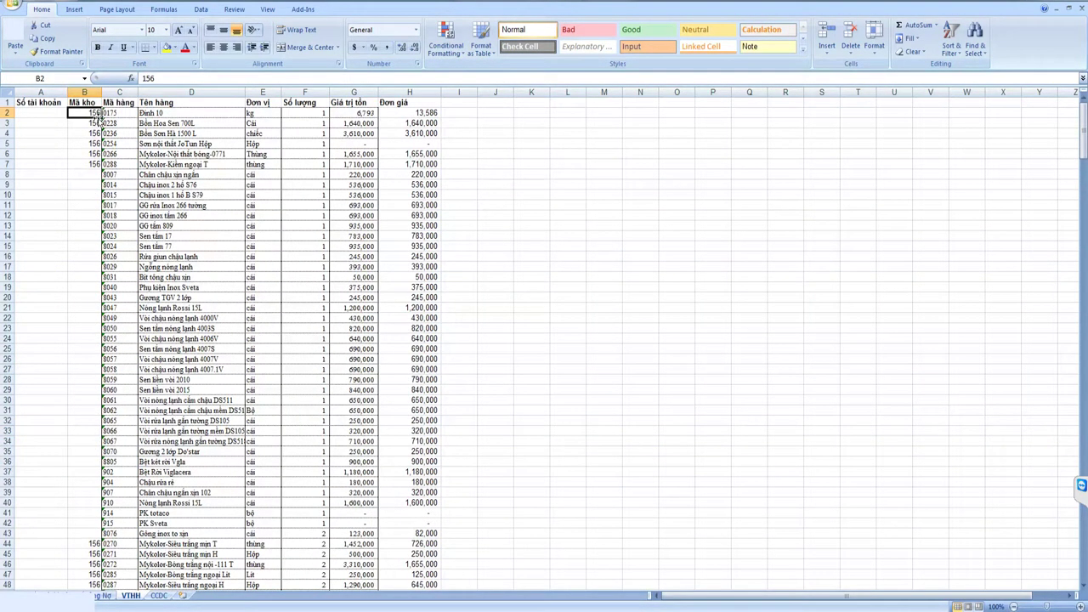
{"action": "left_click_drag", "start_coordinate": [96, 113], "coordinate": [95, 123]}
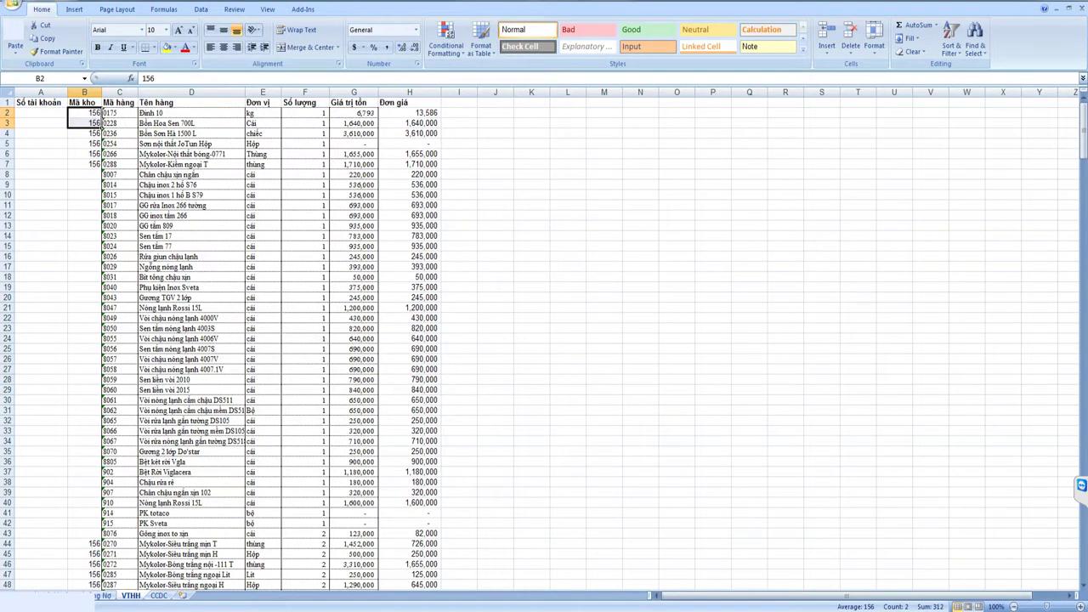
Open the Kho warehouse list in SLDT2017 and select warehouse 156 Hàng hóa
{"action": "left_click", "coordinate": [293, 556]}
{"action": "left_click", "coordinate": [40, 6]}
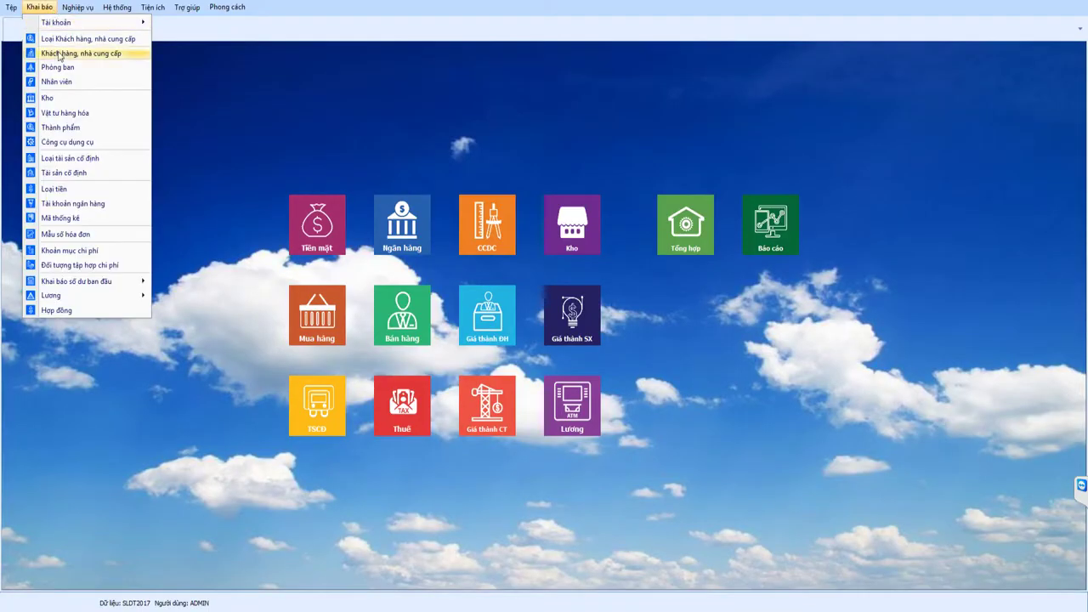
{"action": "left_click", "coordinate": [61, 99]}
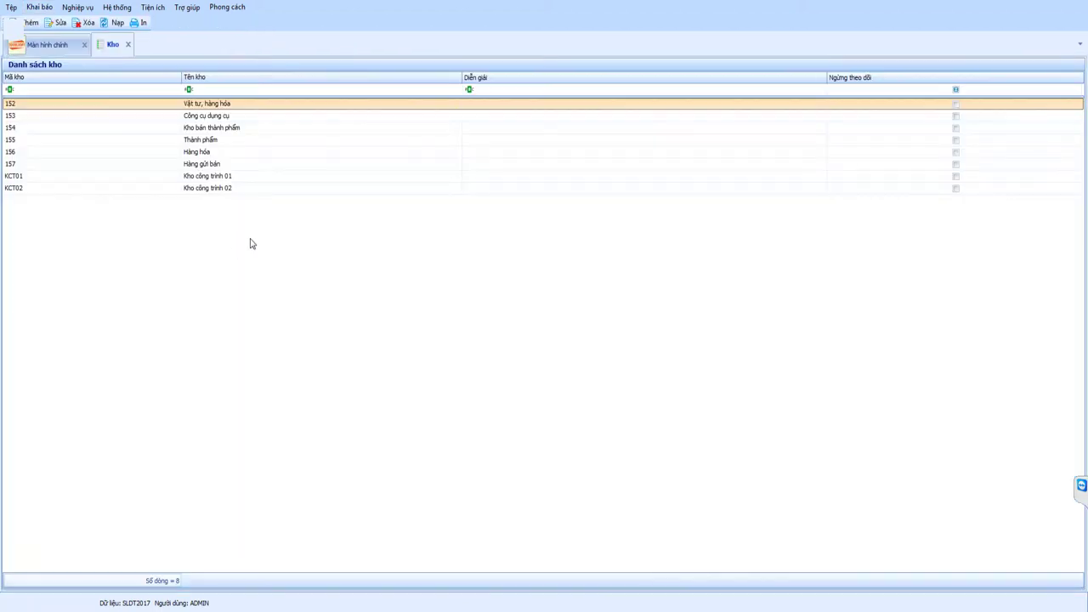
{"action": "left_click", "coordinate": [15, 153]}
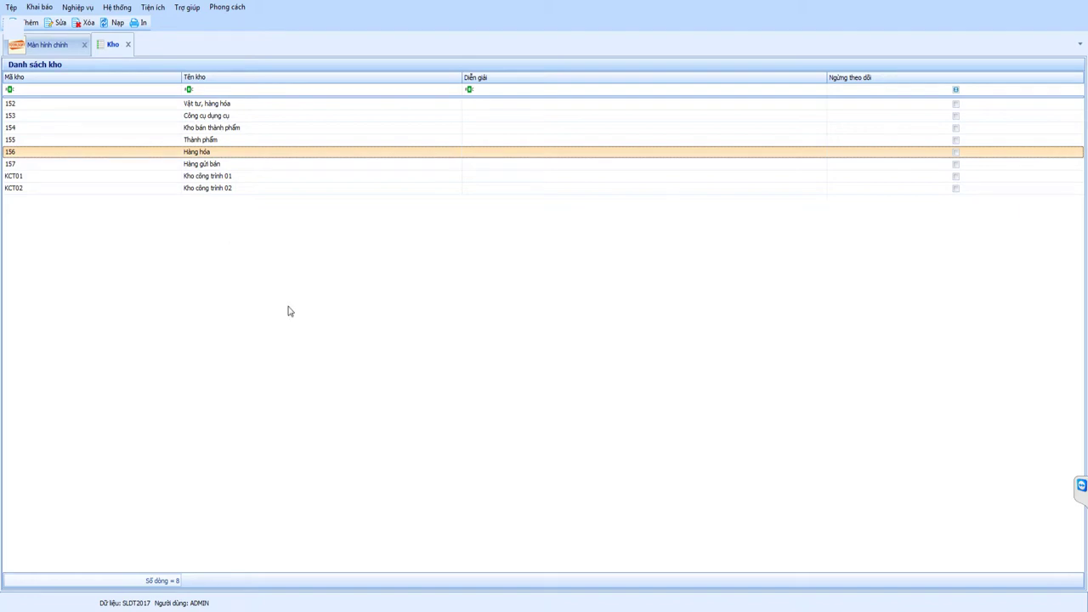
Fill warehouse code 156 down the Mã kho column B, rows 2–200, of the VTHH sheet
{"action": "left_click", "coordinate": [449, 543]}
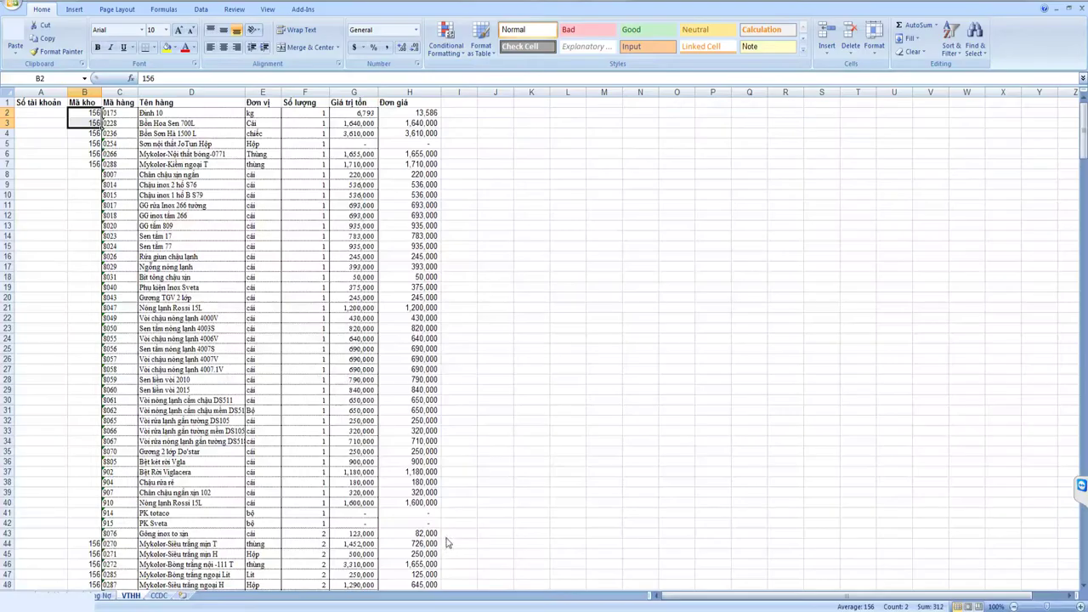
{"action": "left_click_drag", "start_coordinate": [101, 128], "coordinate": [106, 587]}
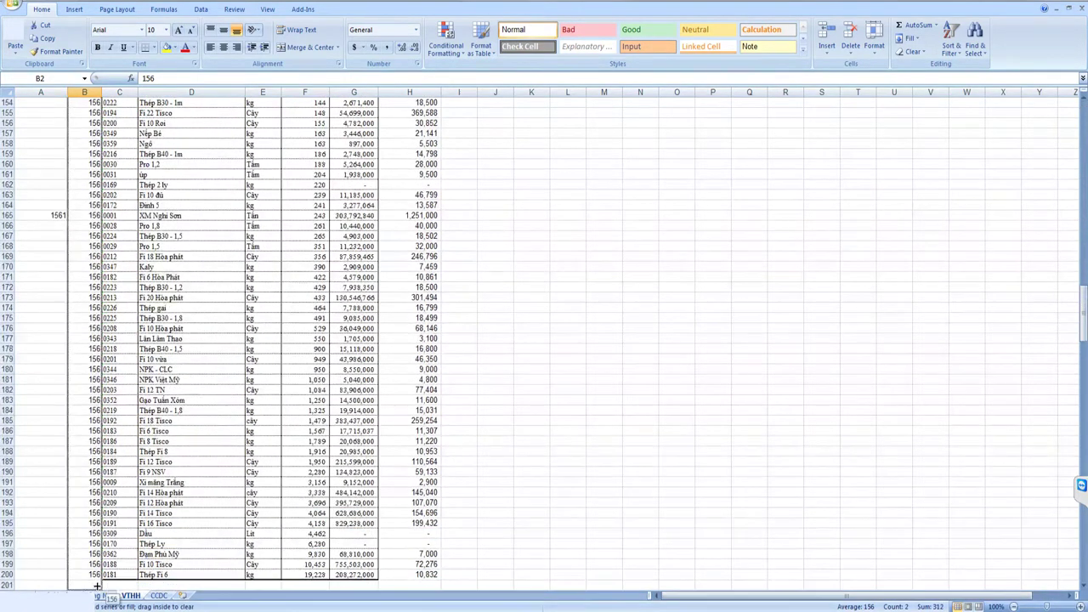
{"action": "mouse_move", "coordinate": [106, 586]}
{"action": "left_mouse_down"}
{"action": "mouse_move", "coordinate": [96, 10]}
{"action": "mouse_move", "coordinate": [94, 533]}
{"action": "left_mouse_up"}
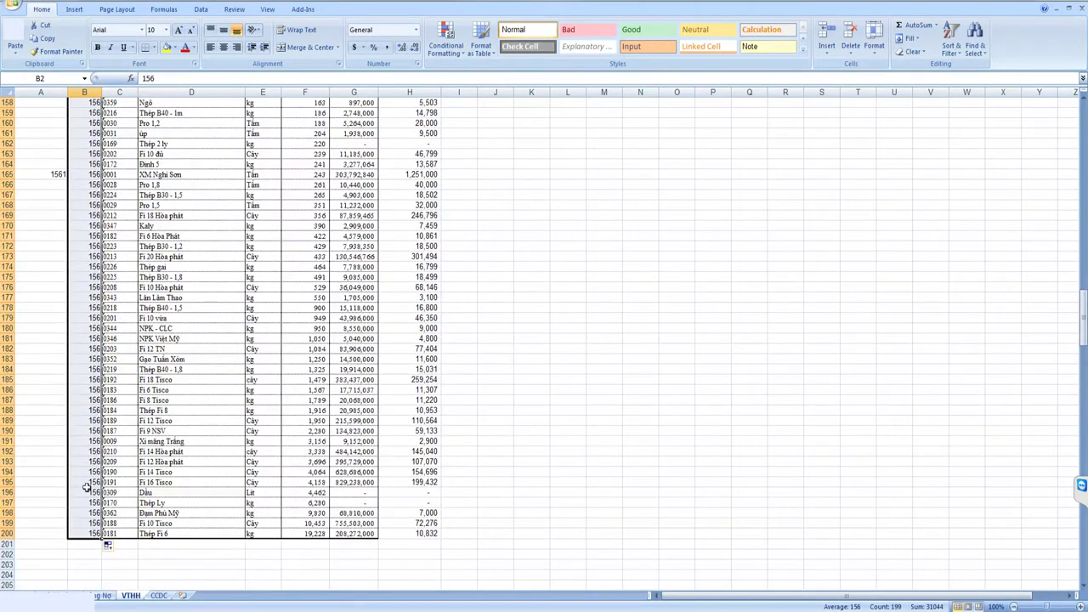
{"action": "scroll", "coordinate": [87, 476], "scroll_direction": "up", "scroll_amount": 7}
{"action": "scroll", "coordinate": [85, 463], "scroll_direction": "up", "scroll_amount": 4}
{"action": "scroll", "coordinate": [84, 451], "scroll_direction": "up", "scroll_amount": 8}
{"action": "scroll", "coordinate": [85, 451], "scroll_direction": "up", "scroll_amount": 11}
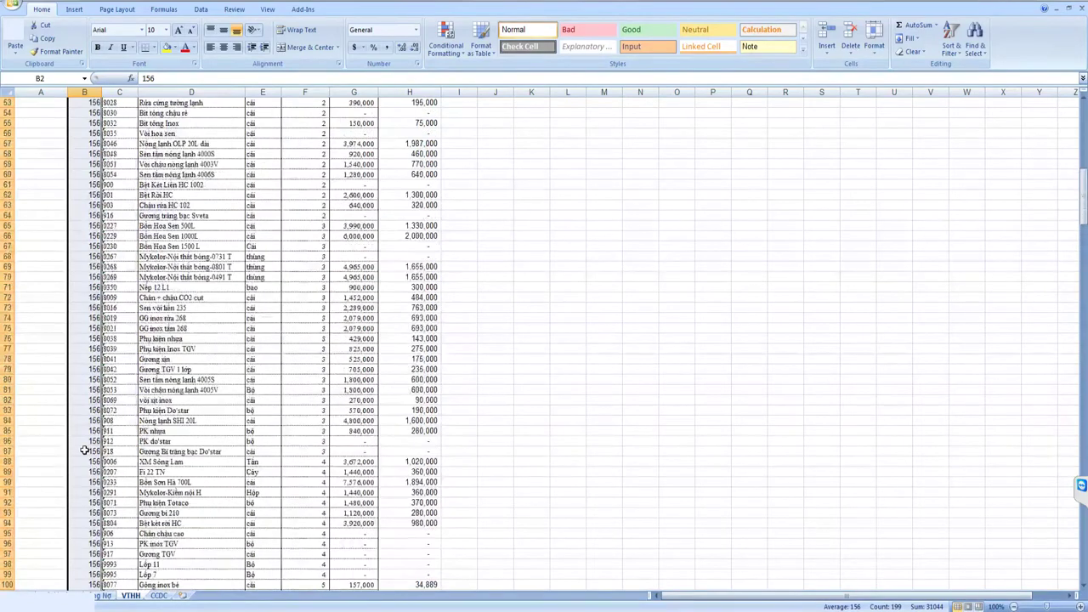
{"action": "scroll", "coordinate": [85, 450], "scroll_direction": "up", "scroll_amount": 11}
{"action": "scroll", "coordinate": [85, 450], "scroll_direction": "up", "scroll_amount": 11}
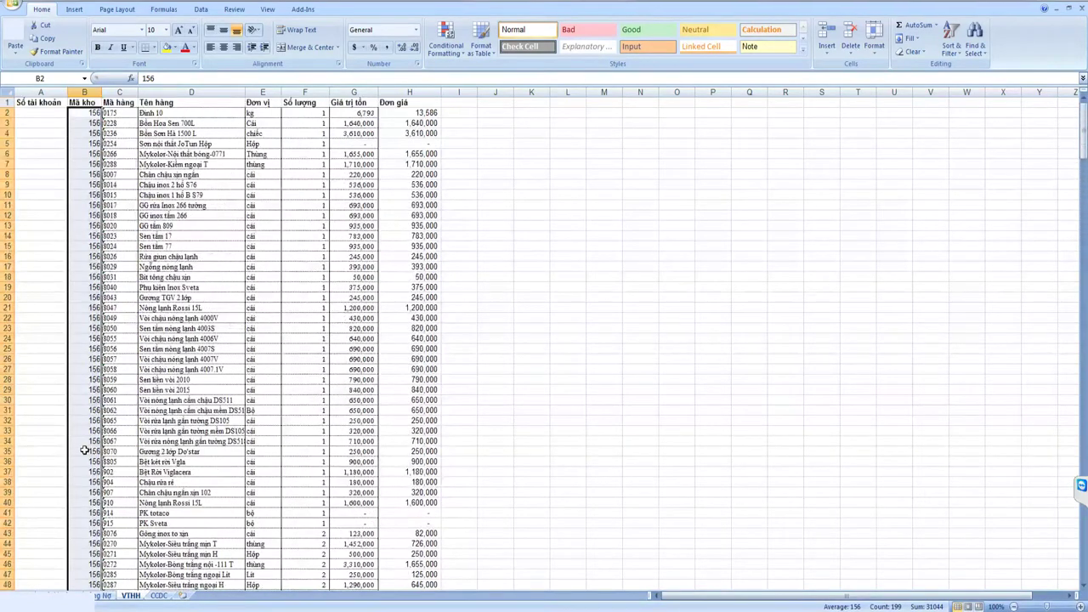
Enter account 1561 in A2:A3 and fill it down column A to row 200
{"action": "left_click", "coordinate": [34, 113]}
{"action": "type", "text": "1561"}
{"action": "key", "text": "Return"}
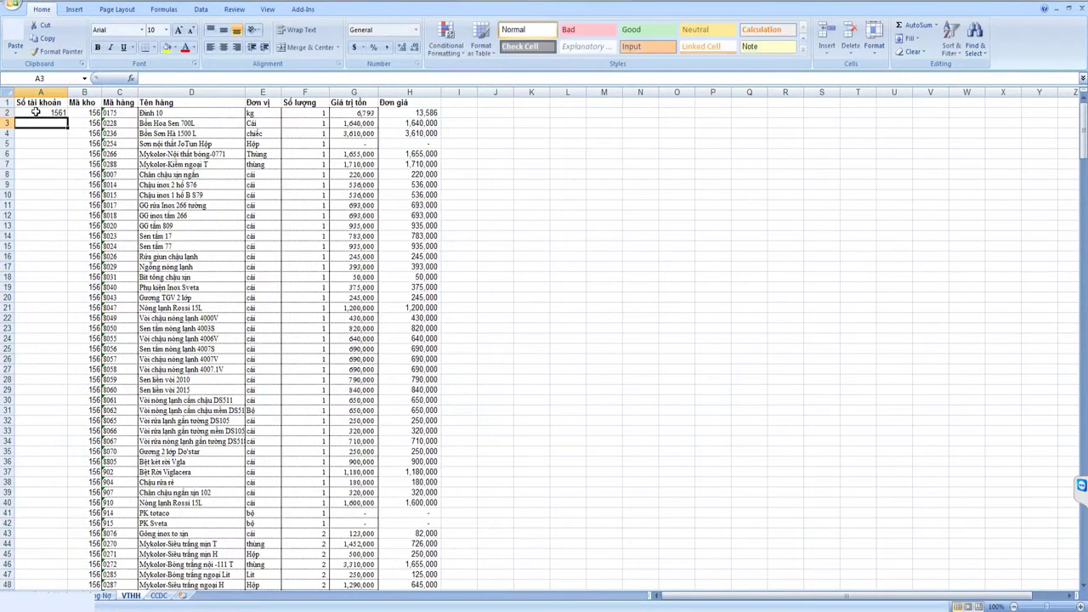
{"action": "type", "text": "1561"}
{"action": "key", "text": "Return"}
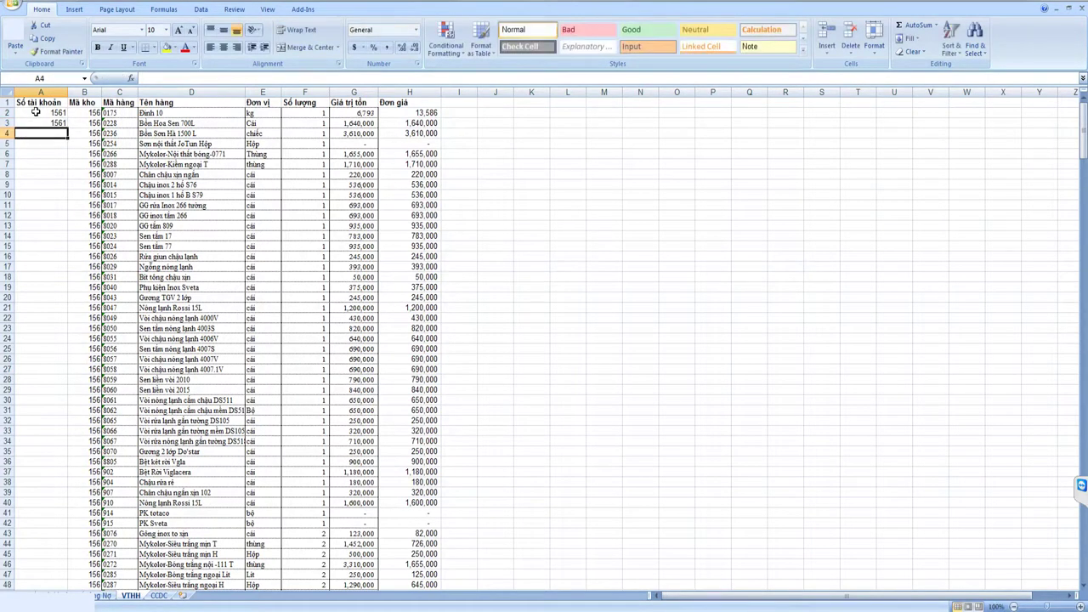
{"action": "left_click_drag", "start_coordinate": [56, 112], "coordinate": [68, 585]}
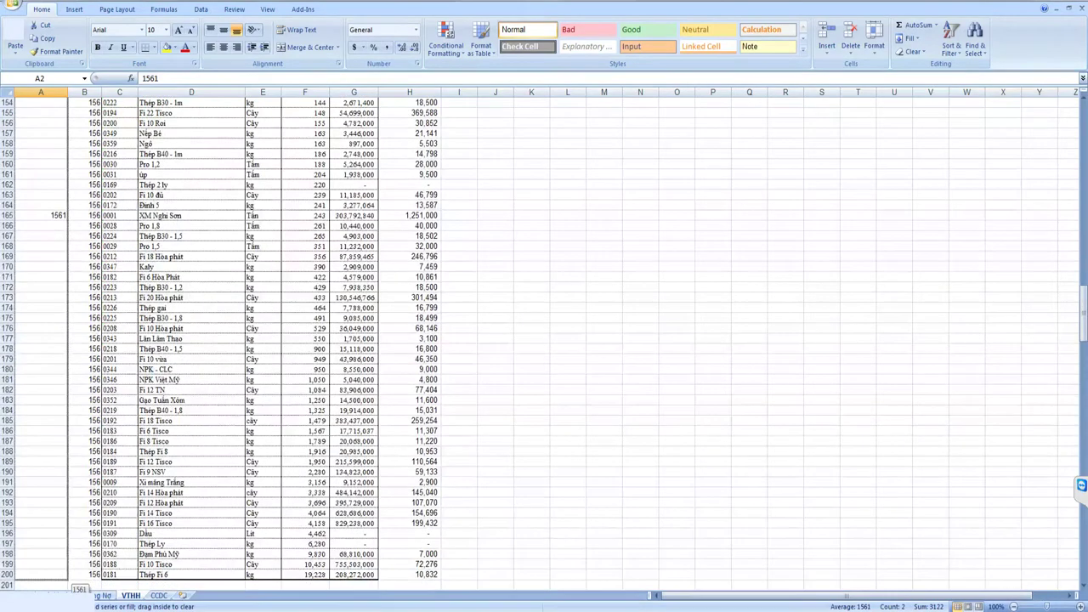
{"action": "left_click_drag", "start_coordinate": [68, 585], "coordinate": [68, 465]}
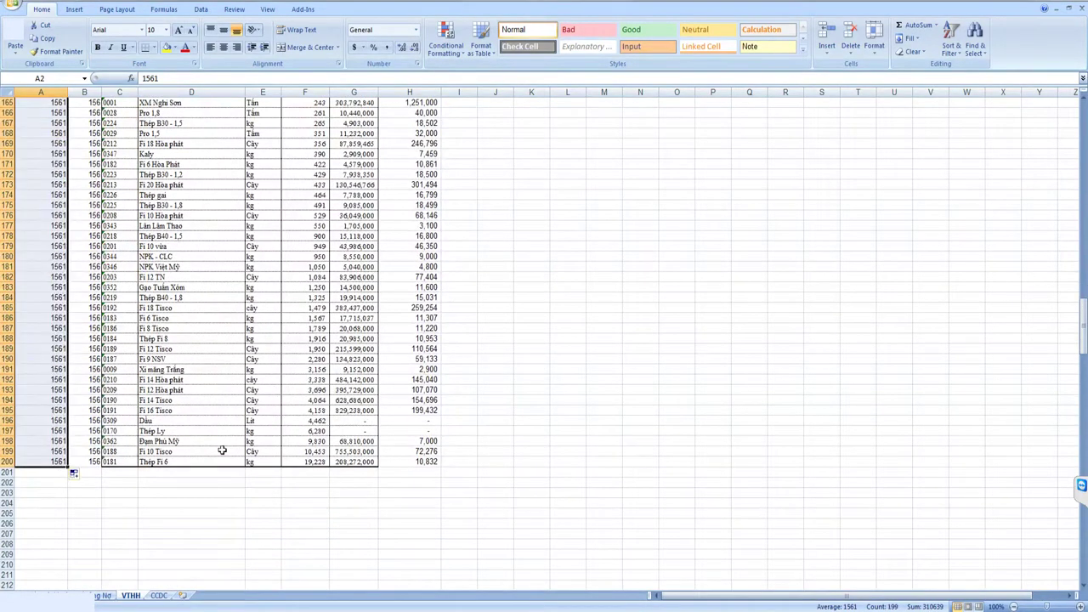
Return to the top of the VTHH sheet and select the item codes in C2:C40
{"action": "scroll", "coordinate": [520, 378], "scroll_direction": "up", "scroll_amount": 7}
{"action": "scroll", "coordinate": [520, 378], "scroll_direction": "up", "scroll_amount": 6}
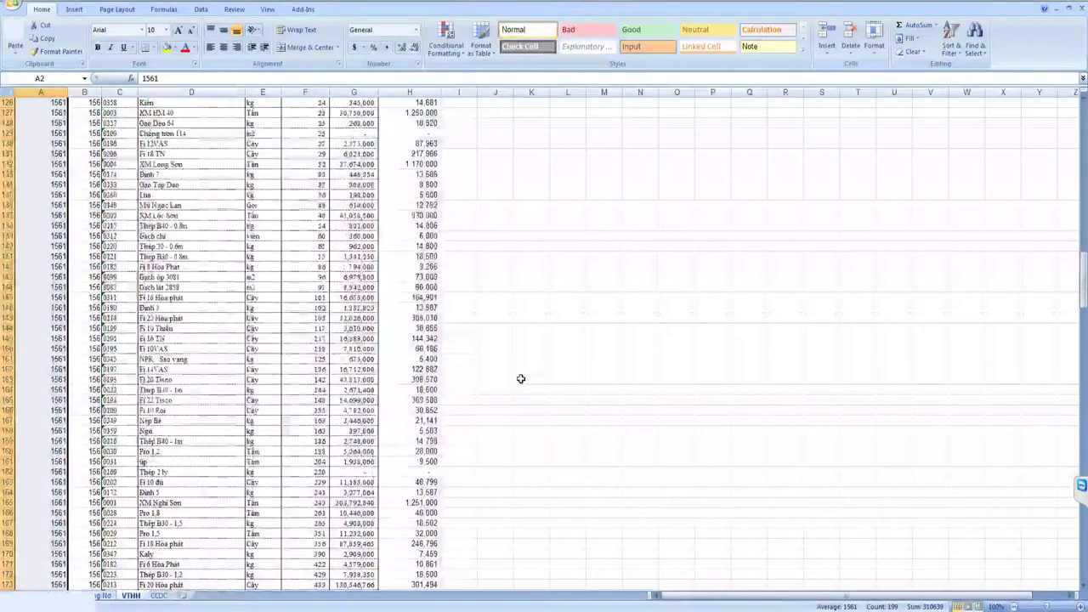
{"action": "scroll", "coordinate": [520, 378], "scroll_direction": "up", "scroll_amount": 7}
{"action": "scroll", "coordinate": [520, 378], "scroll_direction": "up", "scroll_amount": 6}
{"action": "scroll", "coordinate": [520, 378], "scroll_direction": "down", "scroll_amount": 9}
{"action": "scroll", "coordinate": [520, 384], "scroll_direction": "down", "scroll_amount": 9}
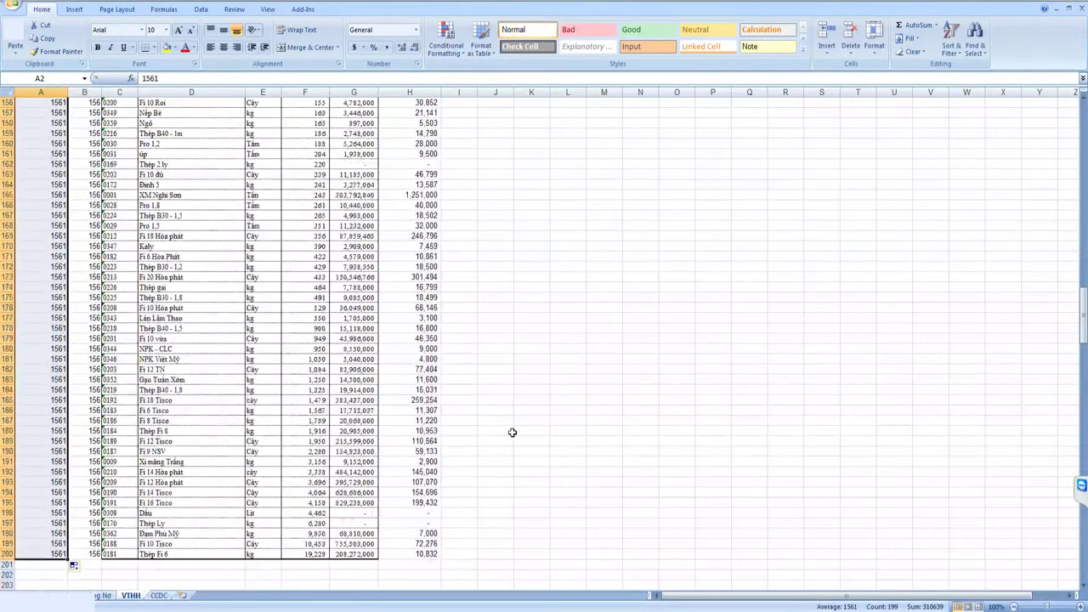
{"action": "scroll", "coordinate": [513, 433], "scroll_direction": "down", "scroll_amount": 8}
{"action": "scroll", "coordinate": [506, 432], "scroll_direction": "up", "scroll_amount": 2}
{"action": "scroll", "coordinate": [493, 432], "scroll_direction": "up", "scroll_amount": 10}
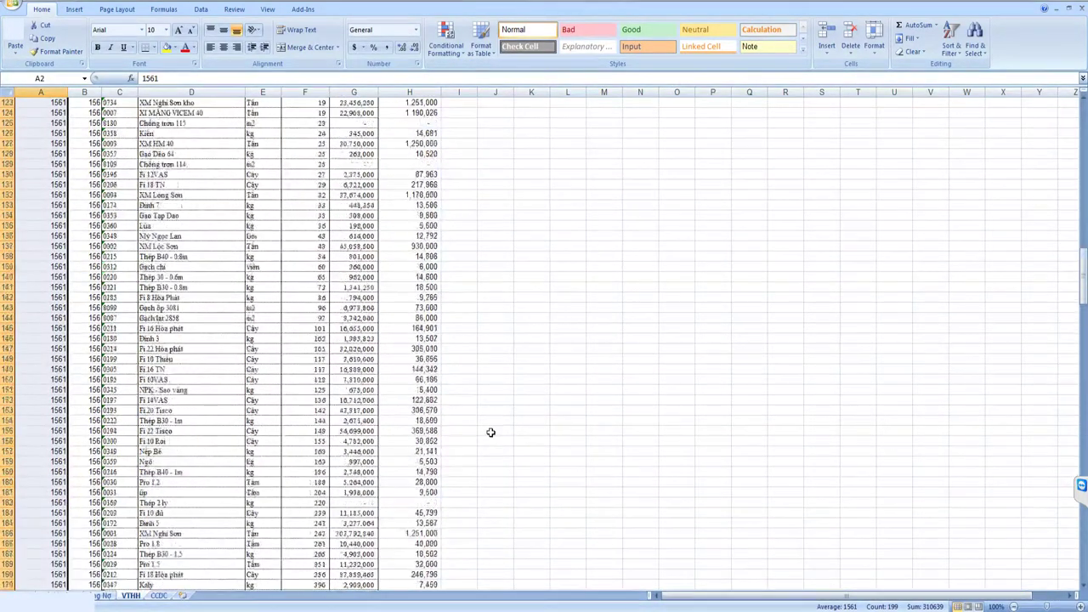
{"action": "scroll", "coordinate": [490, 432], "scroll_direction": "up", "scroll_amount": 12}
{"action": "scroll", "coordinate": [490, 433], "scroll_direction": "up", "scroll_amount": 9}
{"action": "scroll", "coordinate": [490, 432], "scroll_direction": "up", "scroll_amount": 10}
{"action": "scroll", "coordinate": [490, 433], "scroll_direction": "up", "scroll_amount": 11}
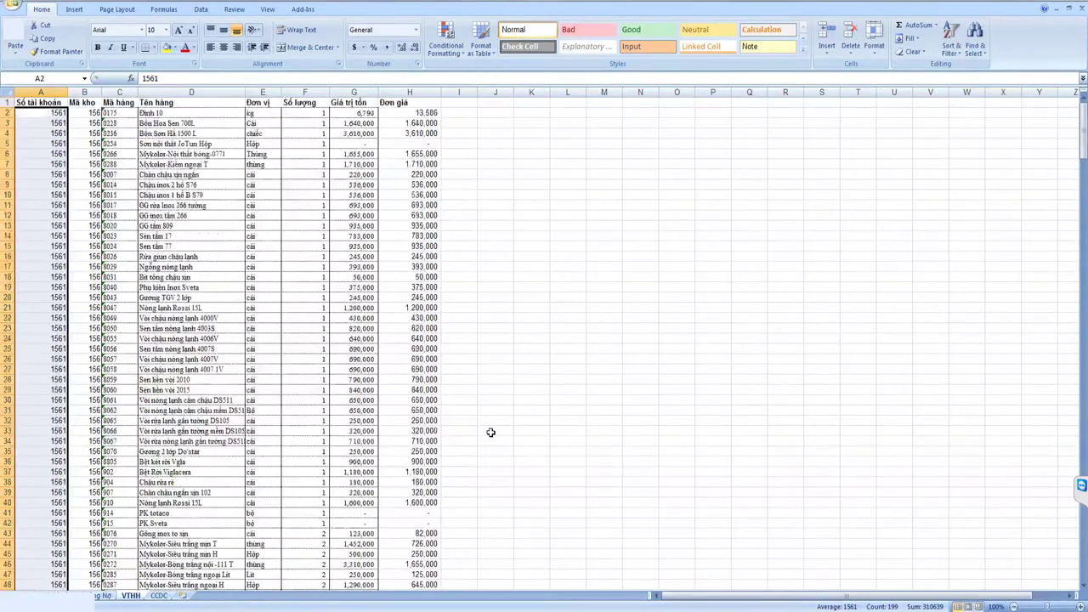
{"action": "left_click", "coordinate": [494, 213]}
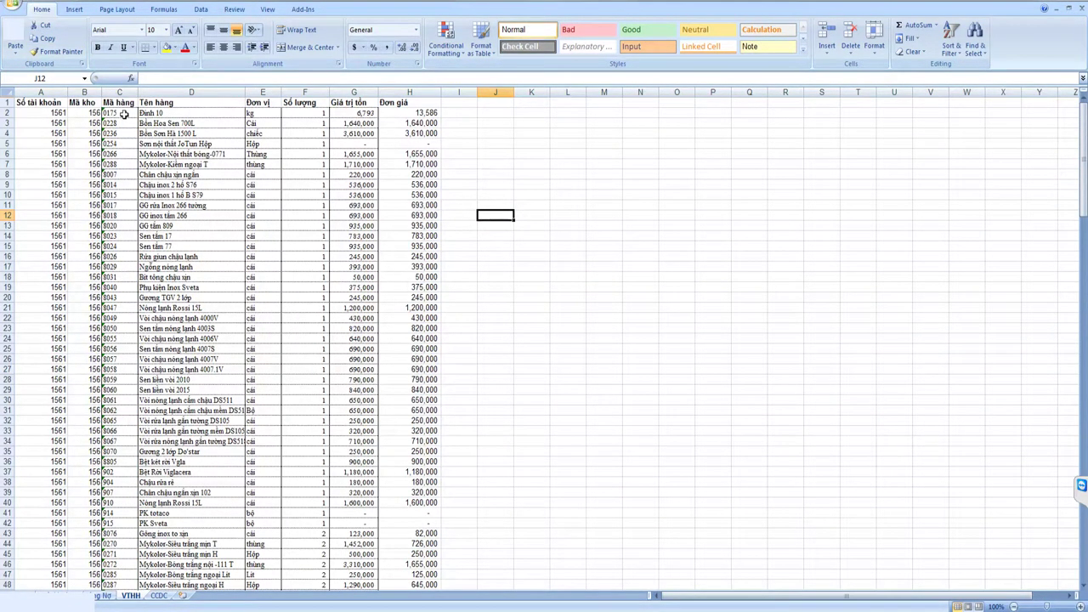
{"action": "left_click_drag", "start_coordinate": [124, 113], "coordinate": [122, 505]}
Open TotalSoft's Vật tư, hàng hóa catalogue of 579 items and select item 0045 Fi 28 Hòa phát
{"action": "key", "text": "alt+Tab"}
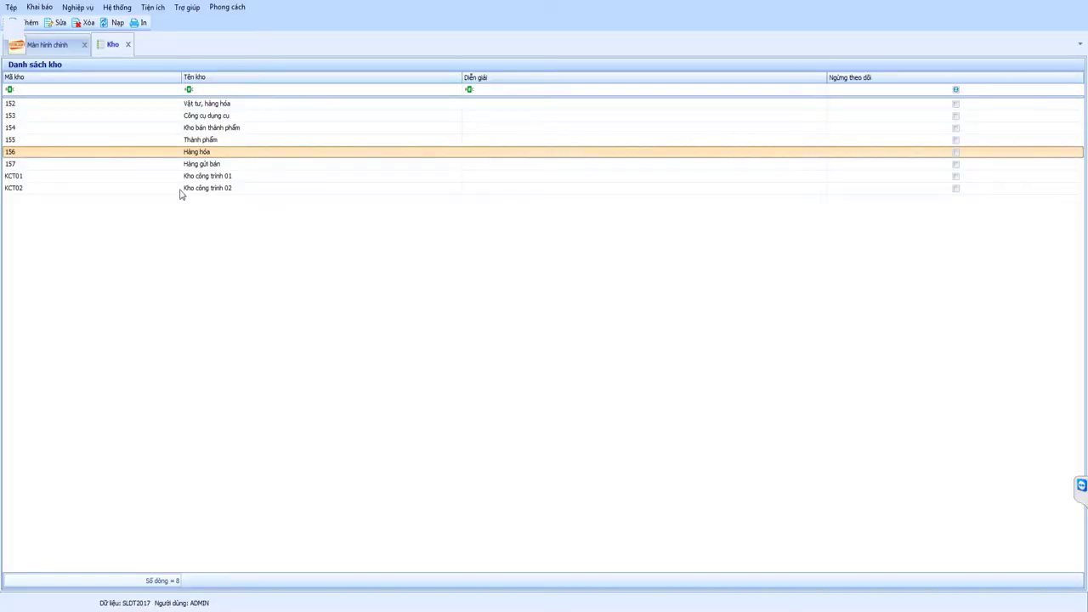
{"action": "left_click", "coordinate": [39, 7]}
{"action": "left_click", "coordinate": [70, 116]}
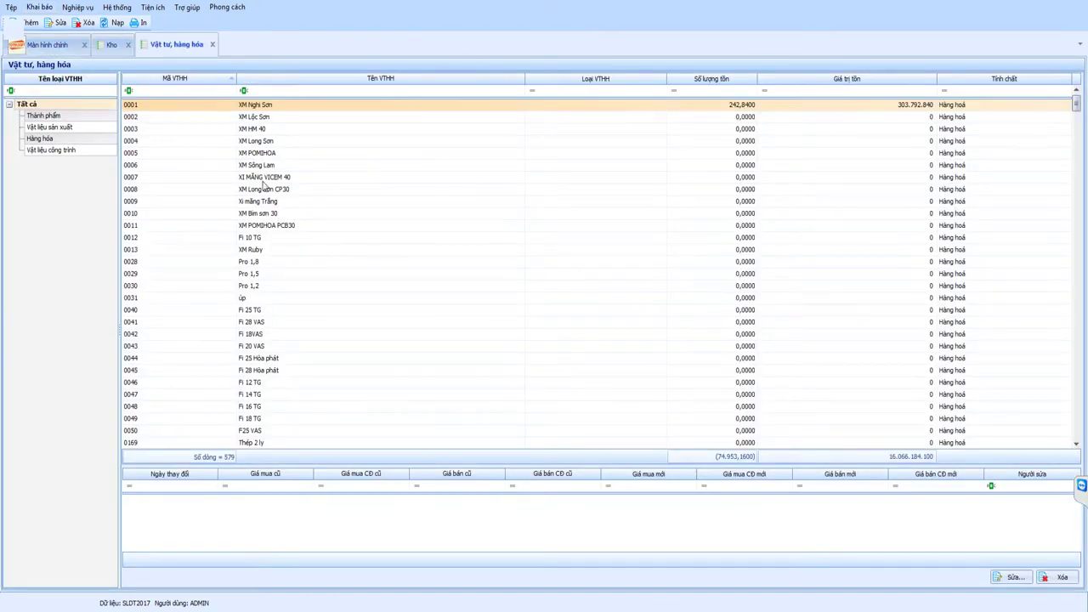
{"action": "left_click_drag", "start_coordinate": [263, 184], "coordinate": [273, 375]}
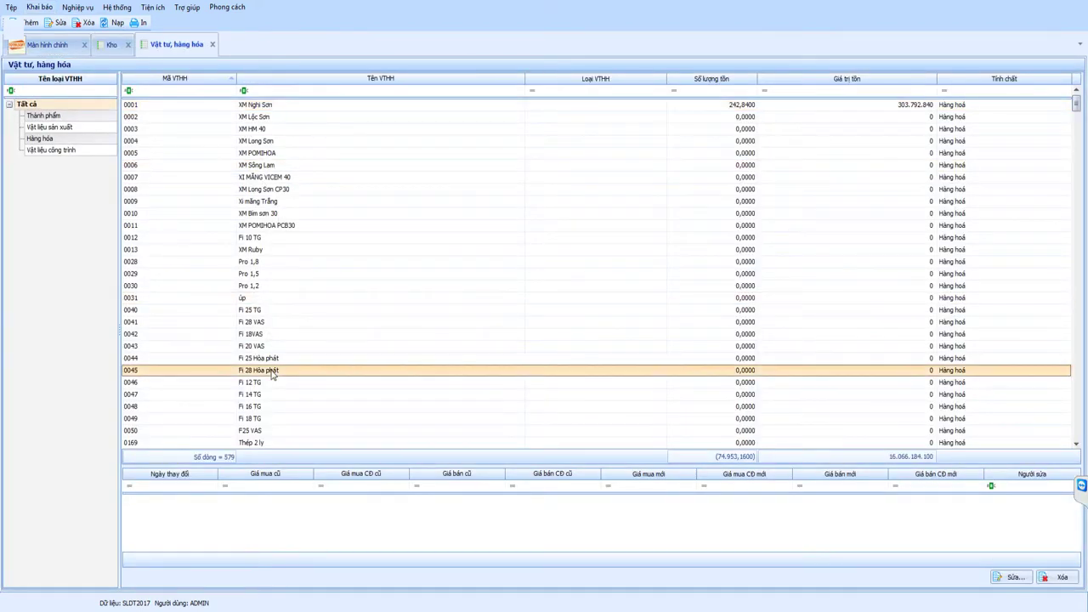
{"action": "left_click", "coordinate": [402, 608]}
Review the code, name and unit columns C:E on the VTHH sheet, then return to TotalSoft
{"action": "left_click", "coordinate": [445, 556]}
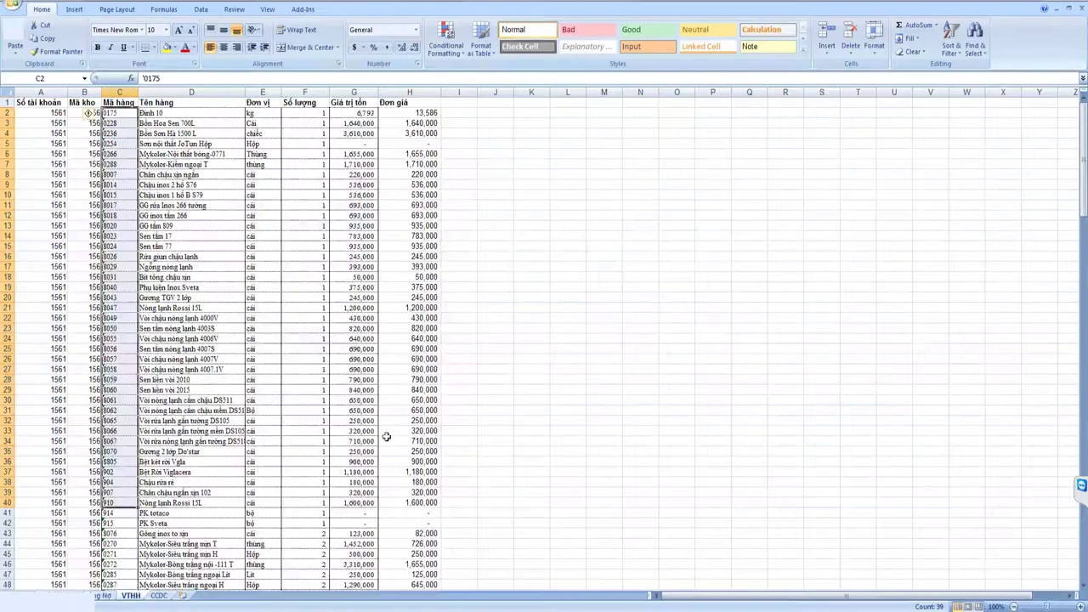
{"action": "left_click_drag", "start_coordinate": [121, 91], "coordinate": [273, 90]}
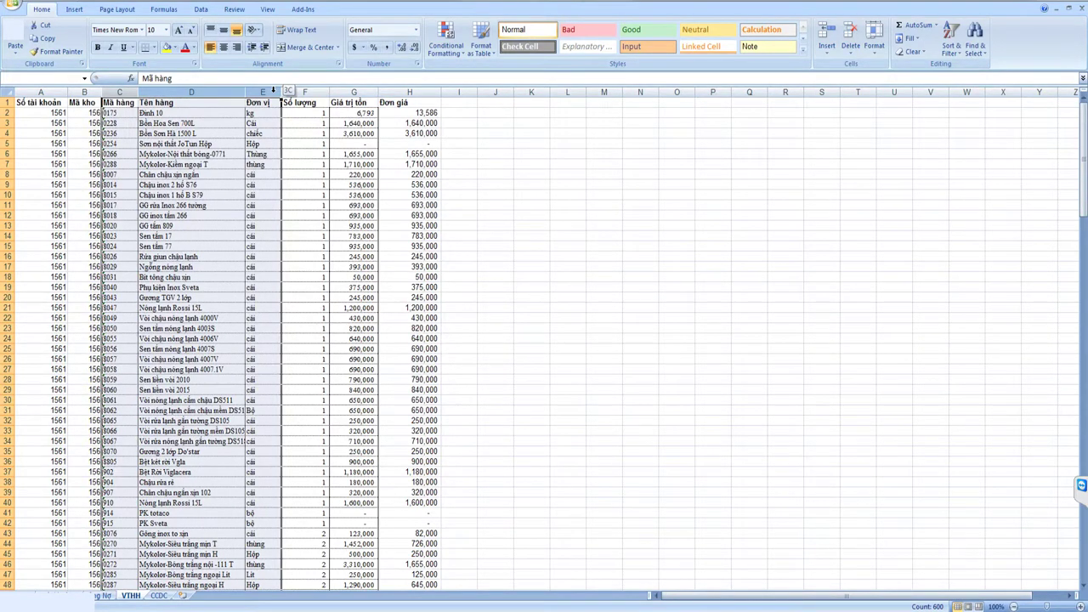
{"action": "left_click_drag", "start_coordinate": [273, 90], "coordinate": [273, 91]}
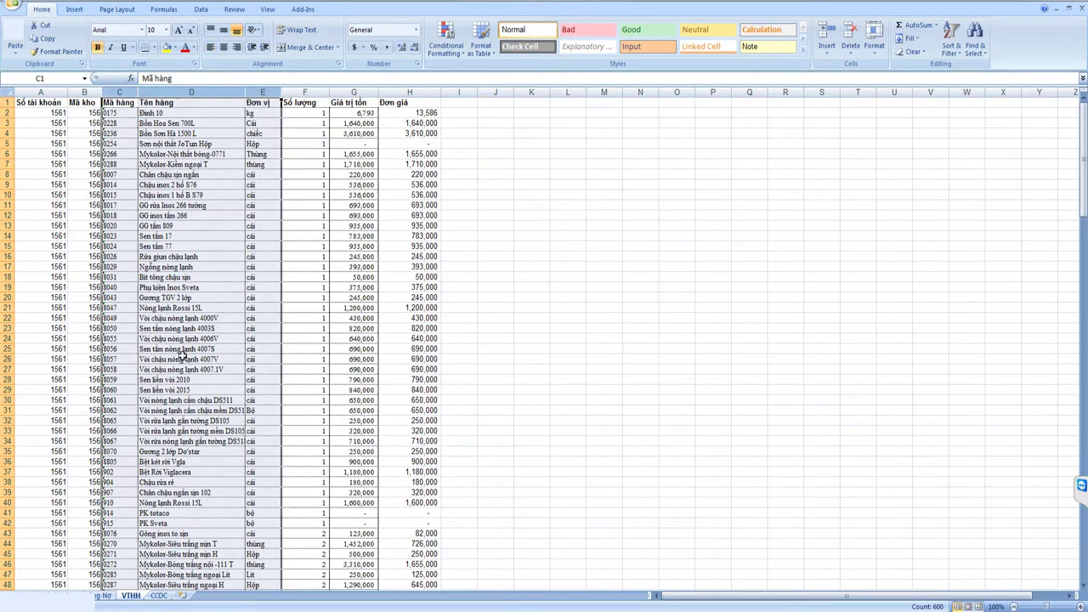
{"action": "scroll", "coordinate": [181, 356], "scroll_direction": "down", "scroll_amount": 3}
{"action": "scroll", "coordinate": [187, 374], "scroll_direction": "down", "scroll_amount": 8}
{"action": "scroll", "coordinate": [191, 391], "scroll_direction": "down", "scroll_amount": 5}
{"action": "scroll", "coordinate": [196, 404], "scroll_direction": "up", "scroll_amount": 8}
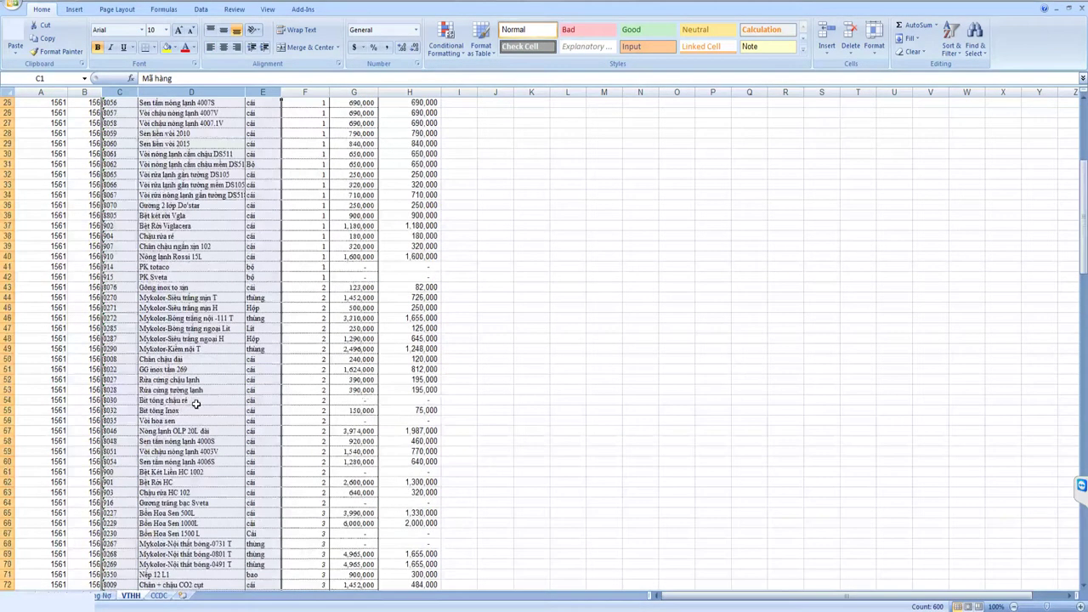
{"action": "scroll", "coordinate": [196, 404], "scroll_direction": "up", "scroll_amount": 8}
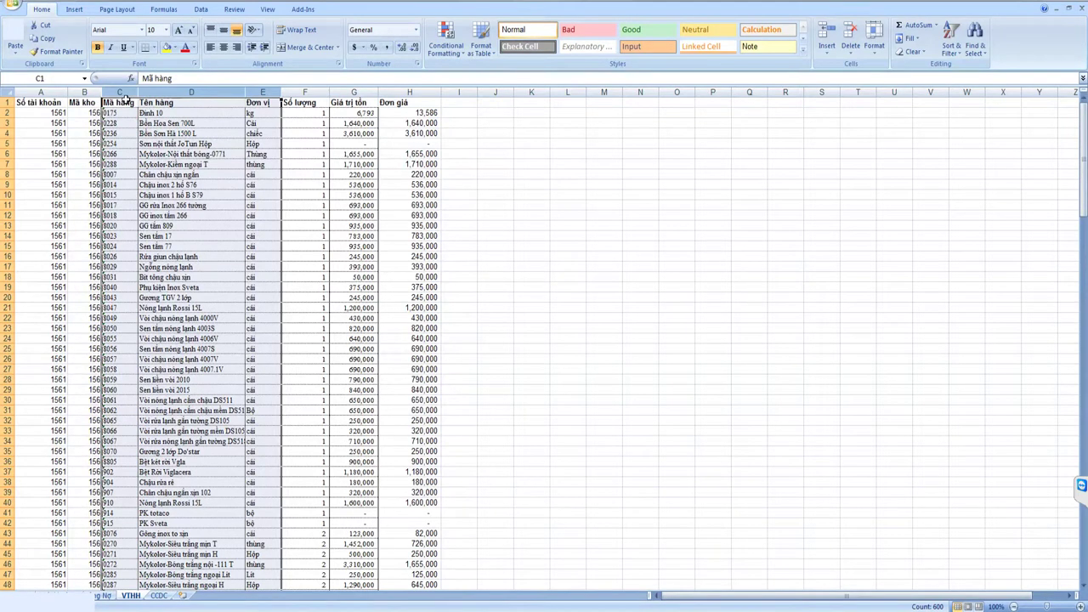
{"action": "left_click_drag", "start_coordinate": [120, 91], "coordinate": [265, 86]}
{"action": "left_click", "coordinate": [661, 327]}
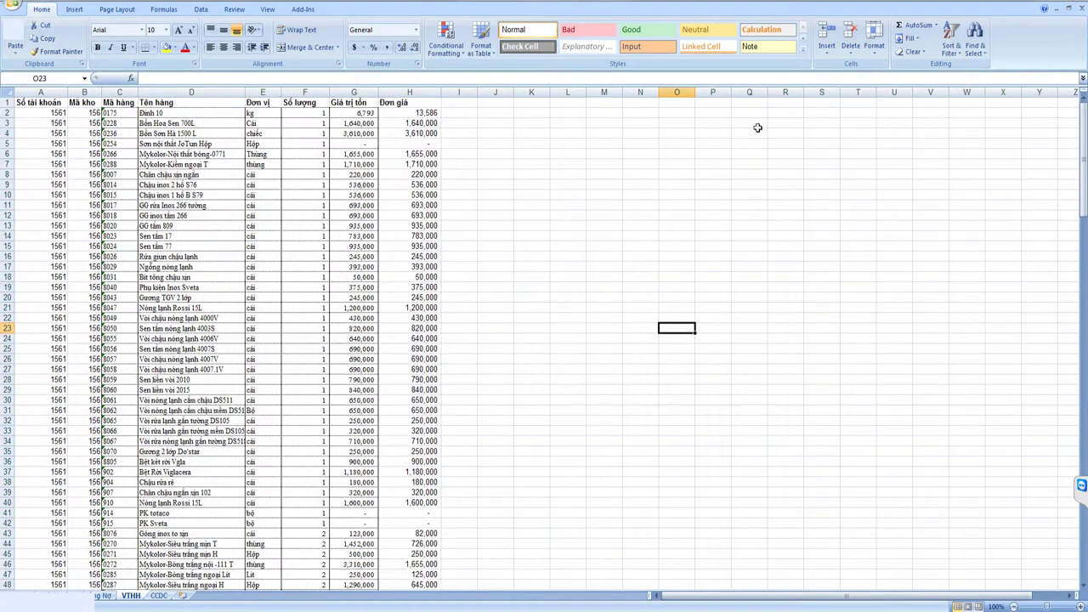
{"action": "key", "text": "ctrl+Page_Down"}
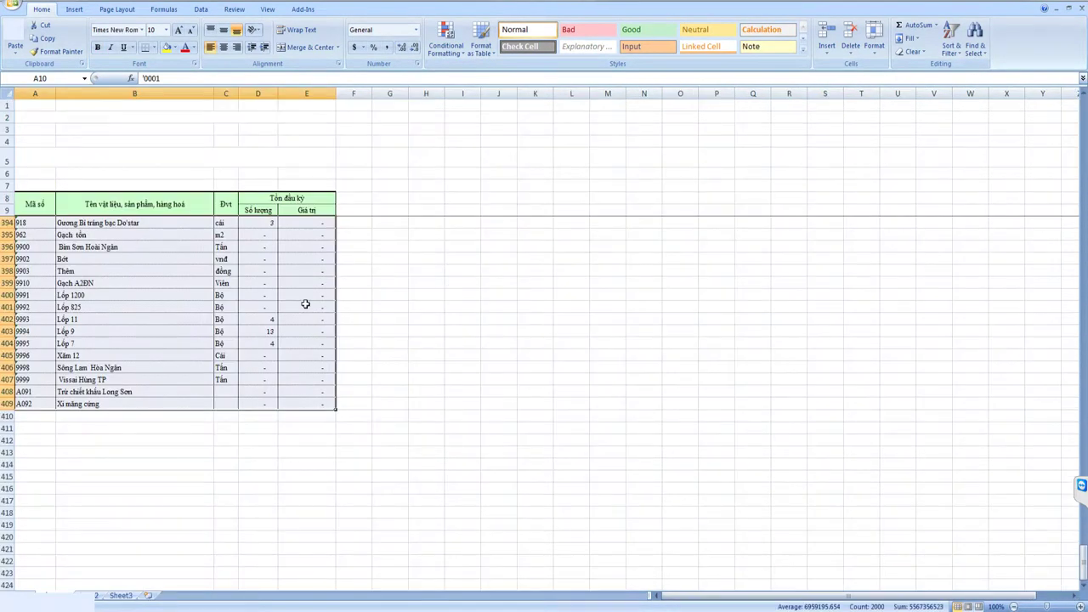
{"action": "key", "text": "alt+Tab"}
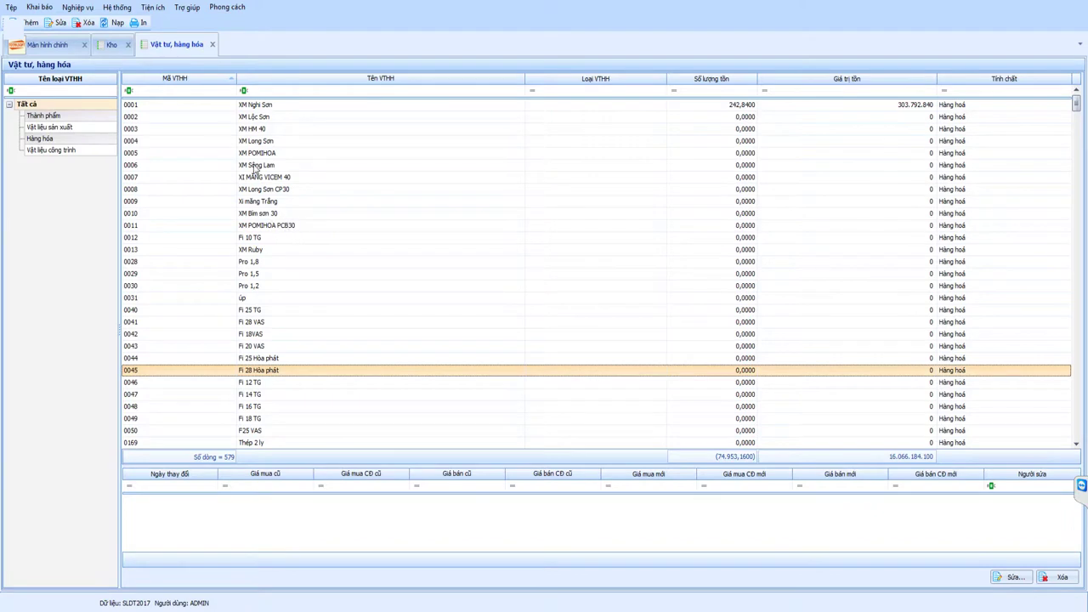
Start the Excel import wizard with the VTHH sheet of So du ban dau.xls as source
{"action": "left_click", "coordinate": [77, 7]}
{"action": "mouse_move", "coordinate": [153, 7]}
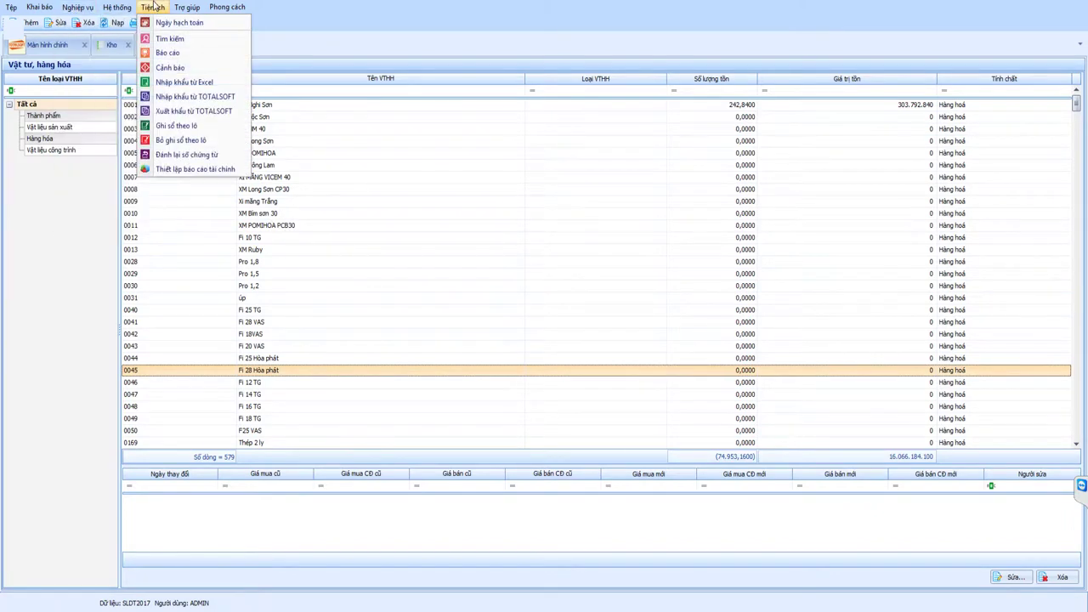
{"action": "left_click", "coordinate": [179, 82]}
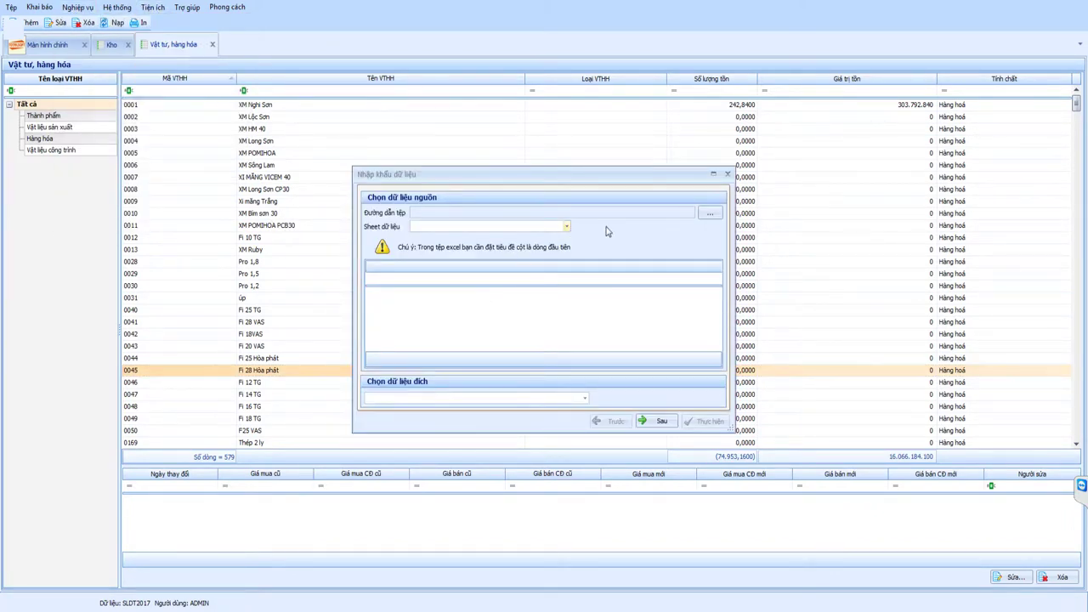
{"action": "left_click", "coordinate": [709, 213]}
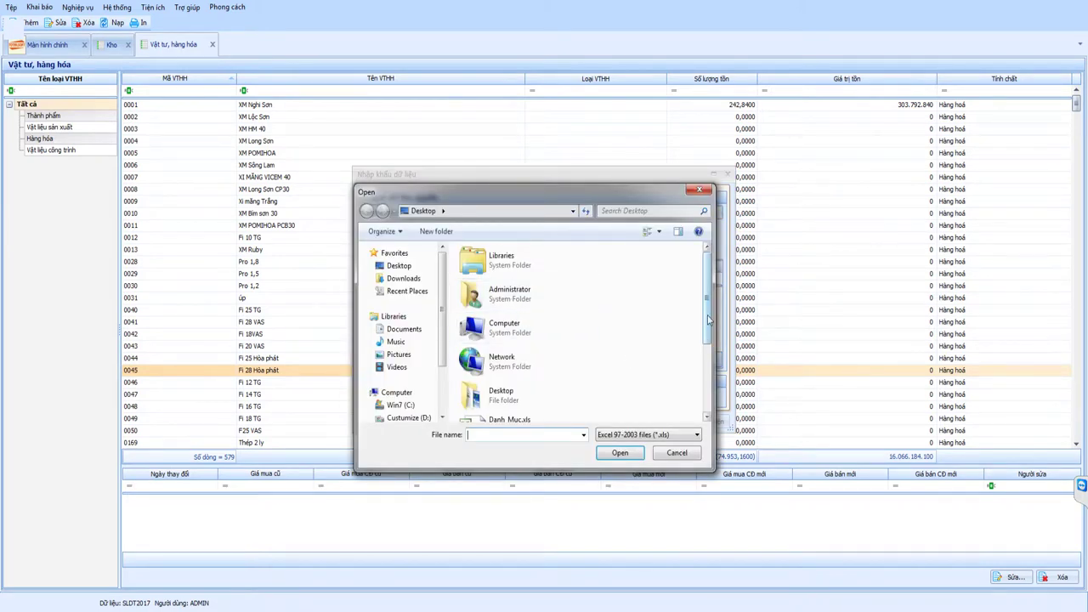
{"action": "left_click_drag", "start_coordinate": [708, 320], "coordinate": [708, 382]}
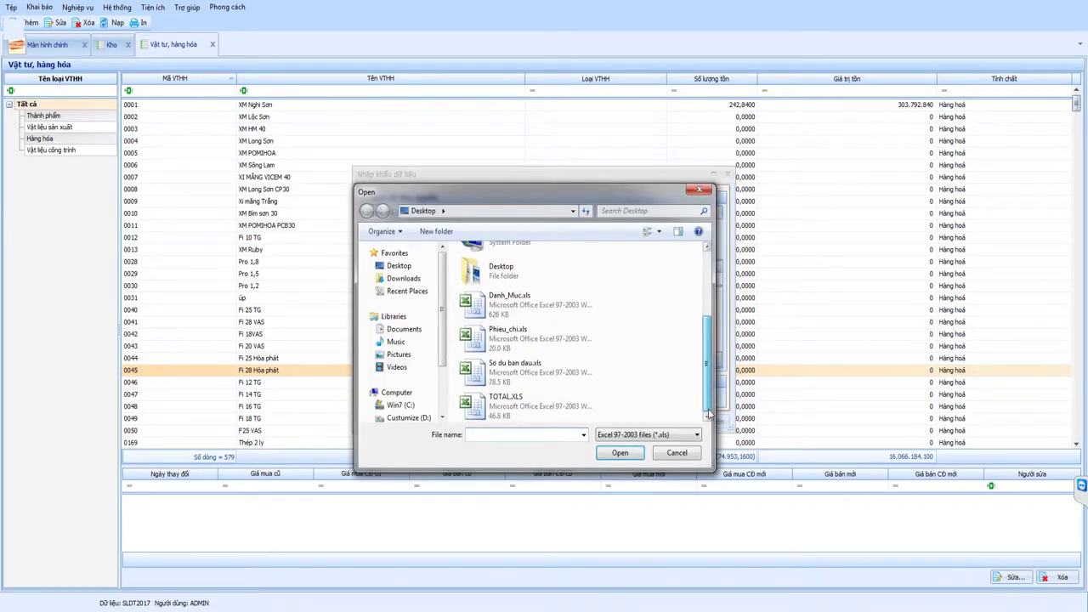
{"action": "left_click", "coordinate": [510, 367]}
{"action": "left_click", "coordinate": [619, 452]}
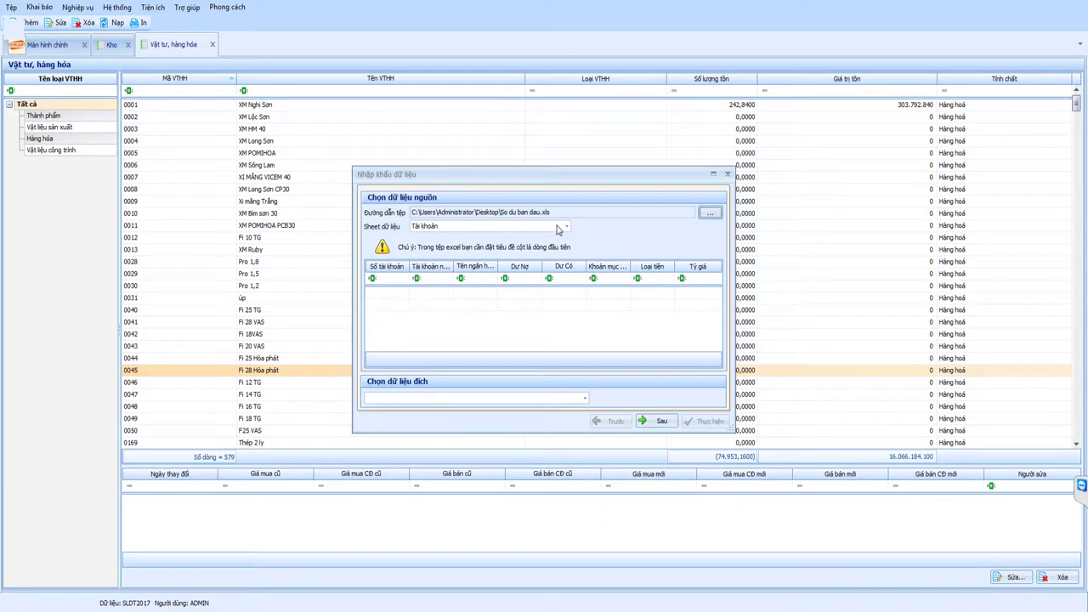
{"action": "left_click", "coordinate": [565, 227]}
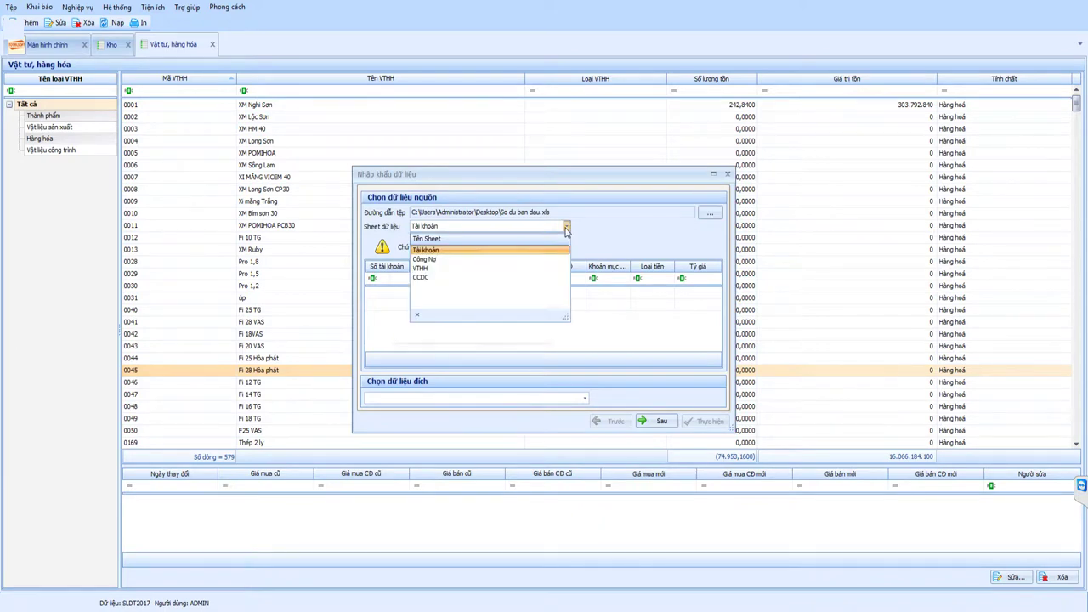
{"action": "left_click", "coordinate": [448, 270]}
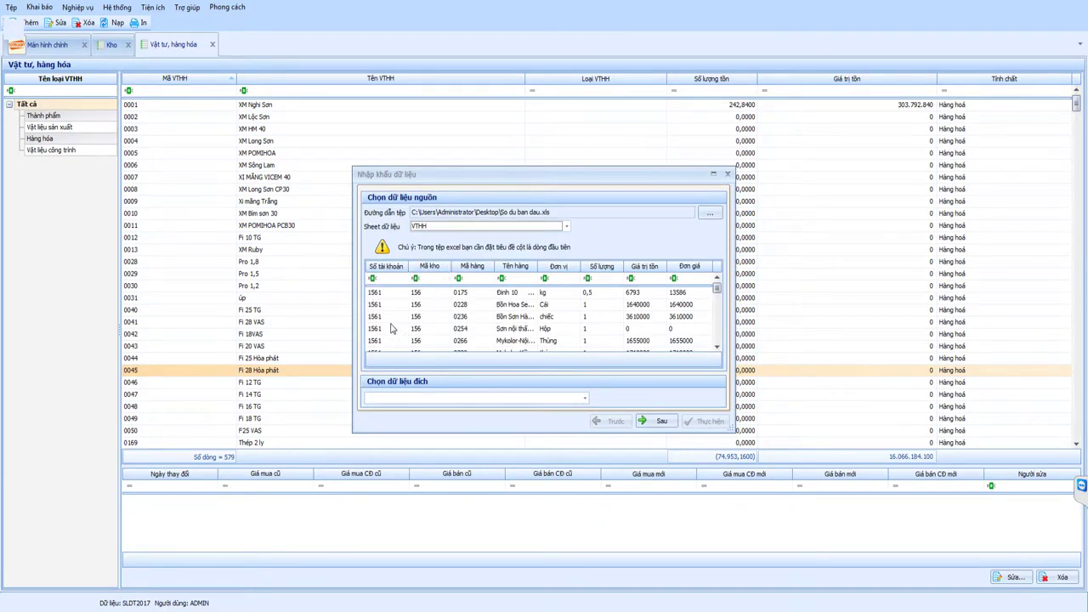
Set Danh mục Vật tư, Hàng hóa as the import destination and proceed to column matching
{"action": "left_click_drag", "start_coordinate": [718, 291], "coordinate": [718, 338]}
{"action": "left_click", "coordinate": [583, 400]}
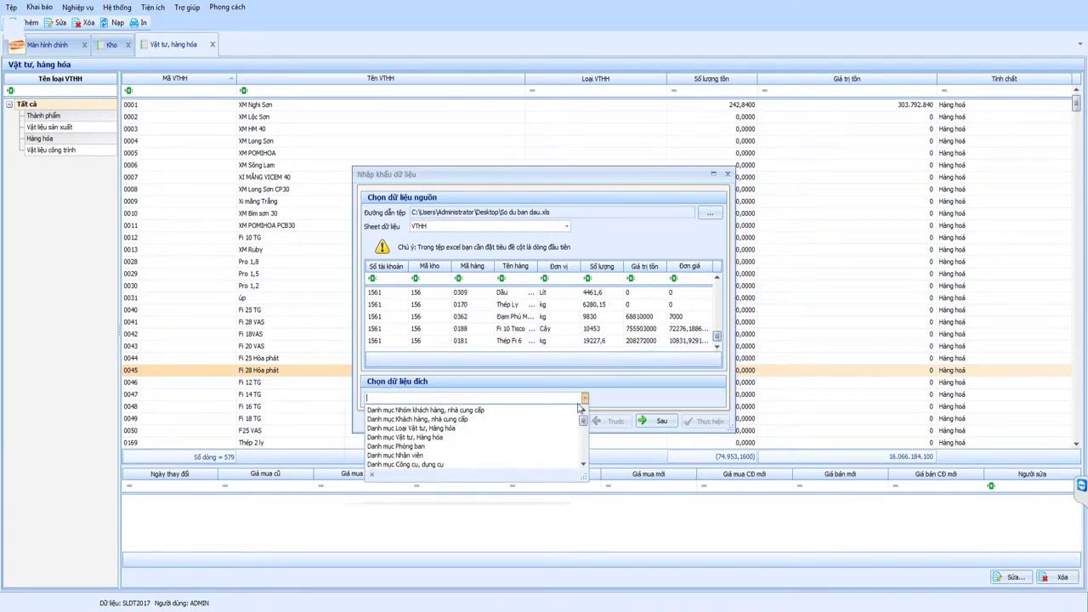
{"action": "left_click", "coordinate": [393, 440]}
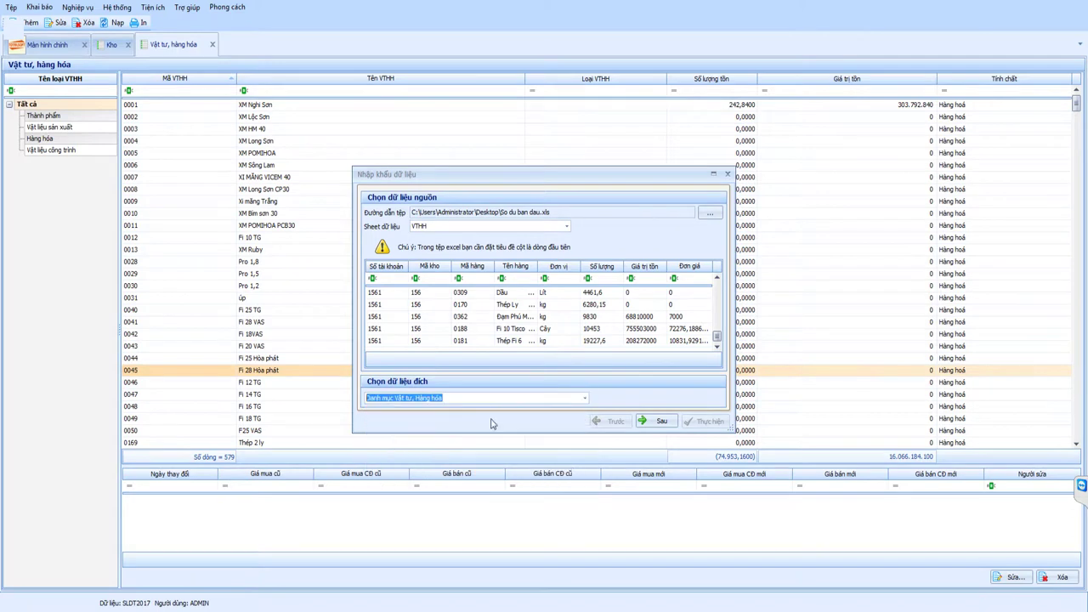
{"action": "left_click", "coordinate": [655, 421]}
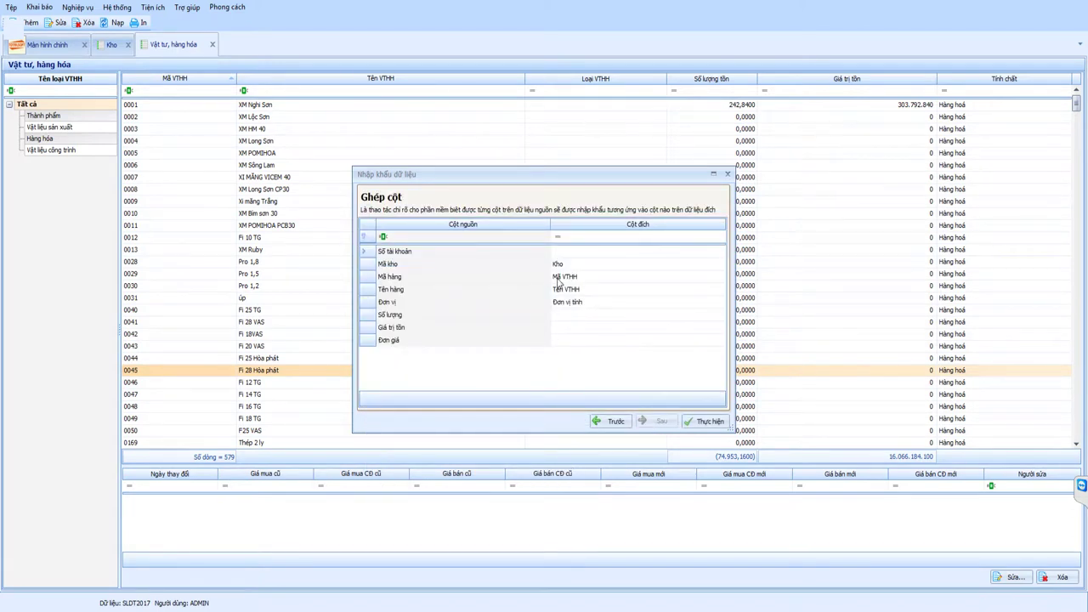
Inspect the target column options for Số tài khoản without changing the mapping
{"action": "left_click", "coordinate": [650, 251]}
{"action": "left_click", "coordinate": [719, 252]}
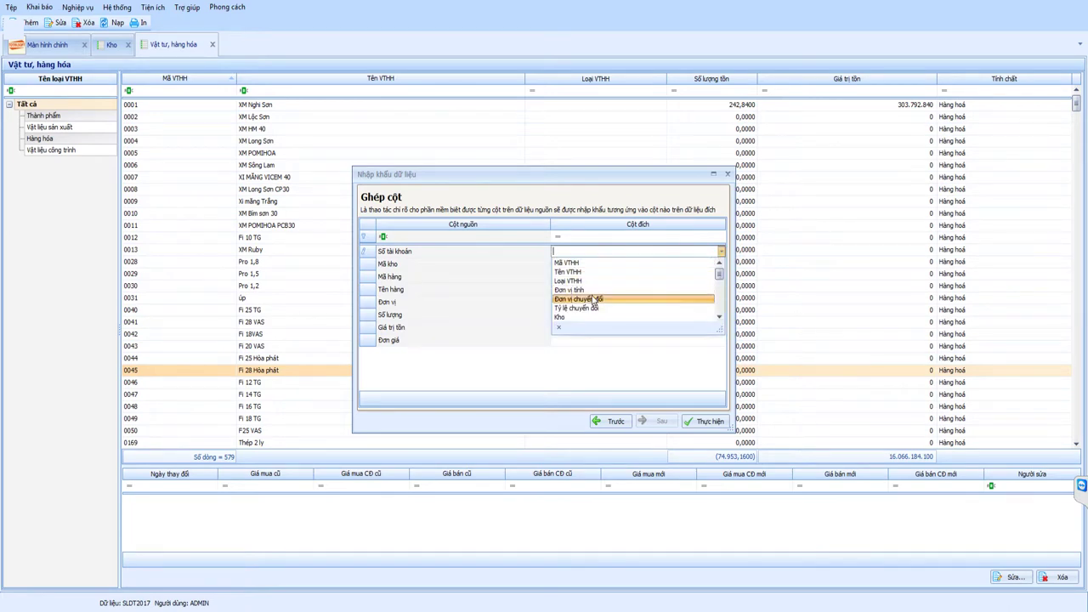
{"action": "scroll", "coordinate": [592, 305], "scroll_direction": "down", "scroll_amount": 1}
{"action": "scroll", "coordinate": [591, 301], "scroll_direction": "down", "scroll_amount": 1}
{"action": "scroll", "coordinate": [592, 298], "scroll_direction": "down", "scroll_amount": 1}
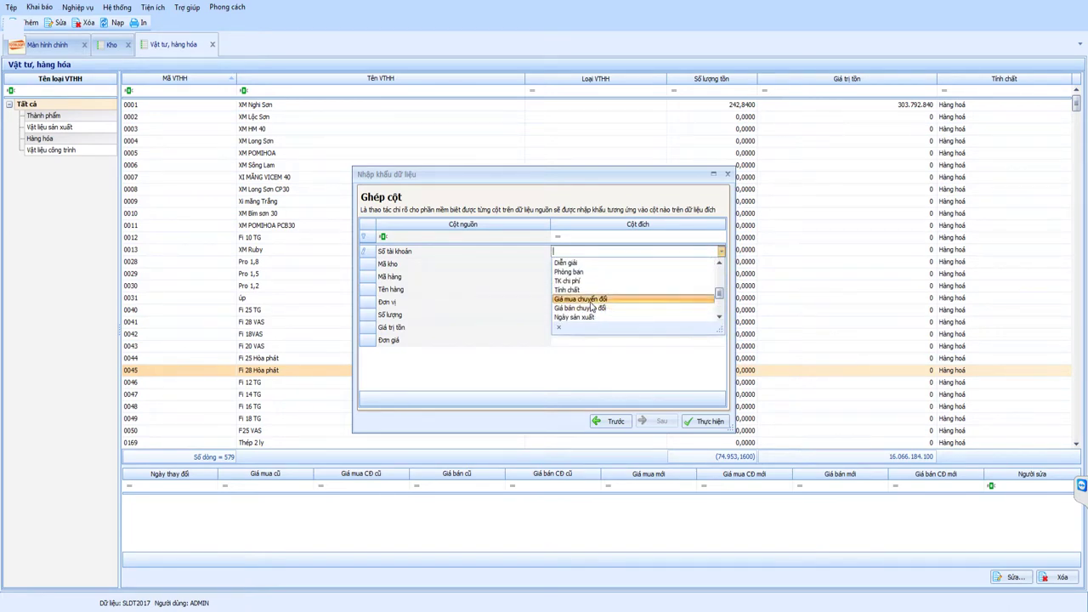
{"action": "scroll", "coordinate": [591, 293], "scroll_direction": "down", "scroll_amount": 1}
{"action": "scroll", "coordinate": [592, 292], "scroll_direction": "down", "scroll_amount": 2}
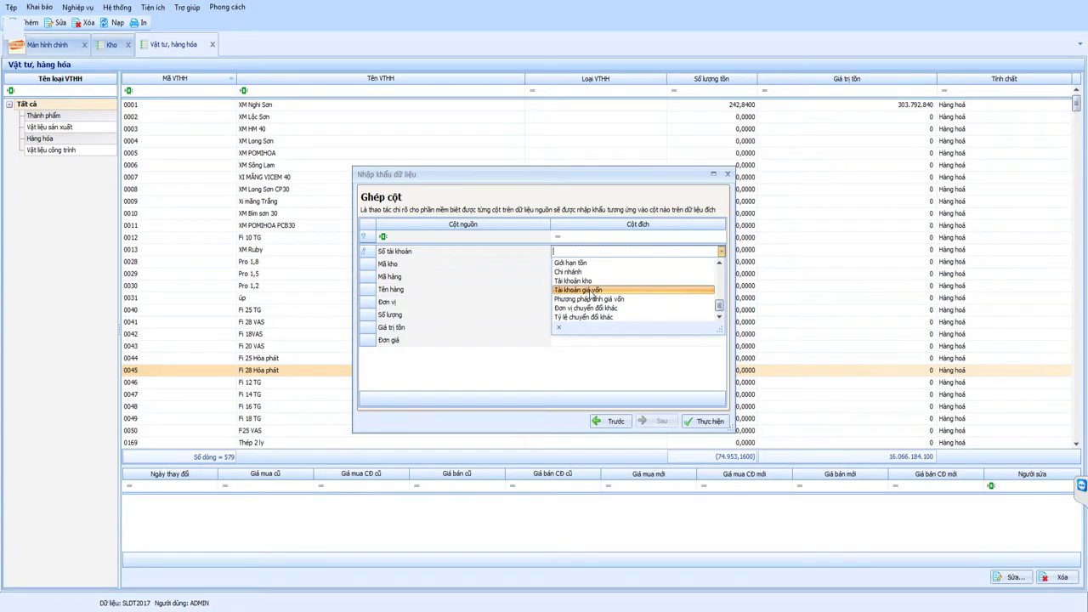
{"action": "left_click", "coordinate": [527, 197]}
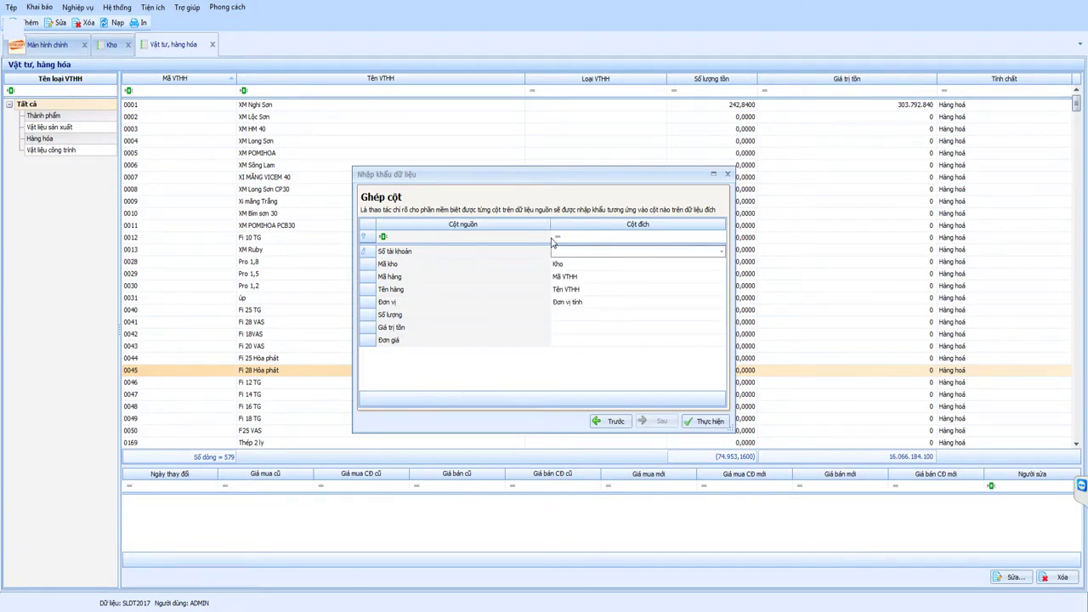
Switch the destination to Số dư ban đầu Vật tư hàng hóa and run the import successfully
{"action": "left_click", "coordinate": [612, 420]}
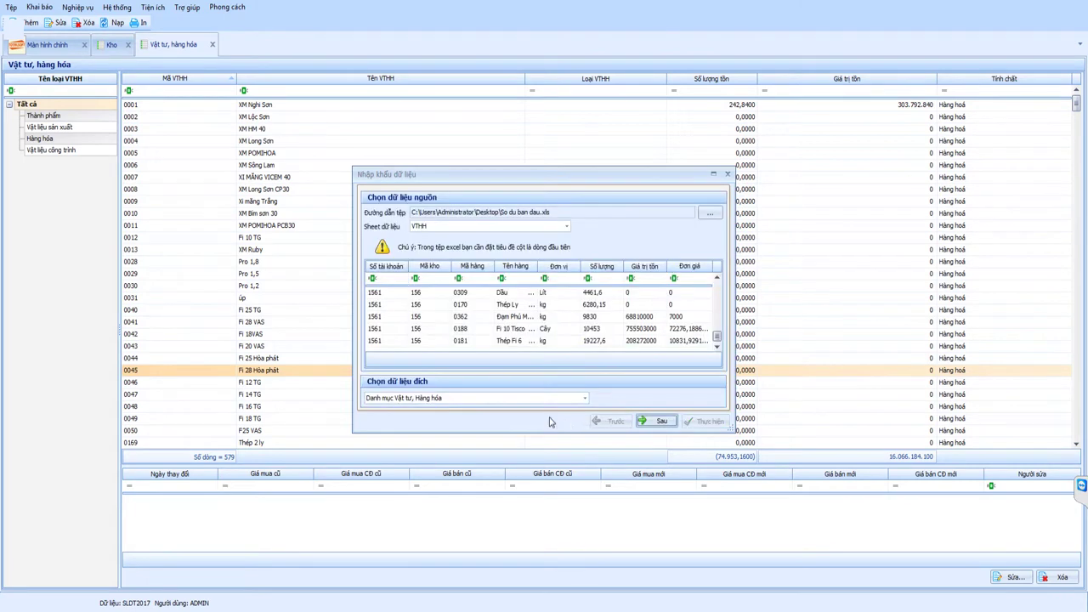
{"action": "left_click", "coordinate": [584, 397]}
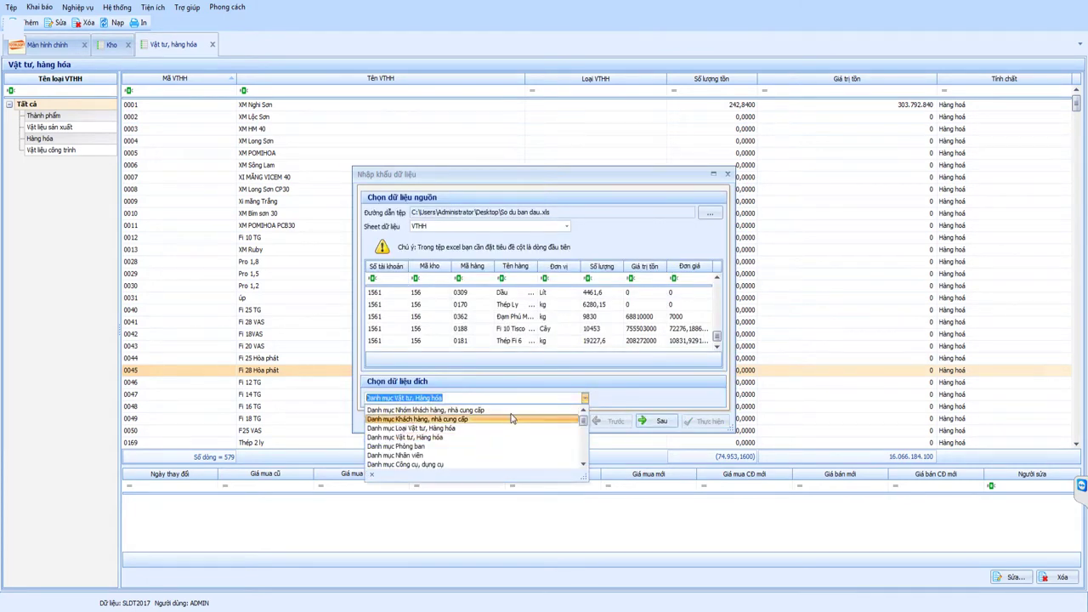
{"action": "scroll", "coordinate": [436, 430], "scroll_direction": "up", "scroll_amount": 1}
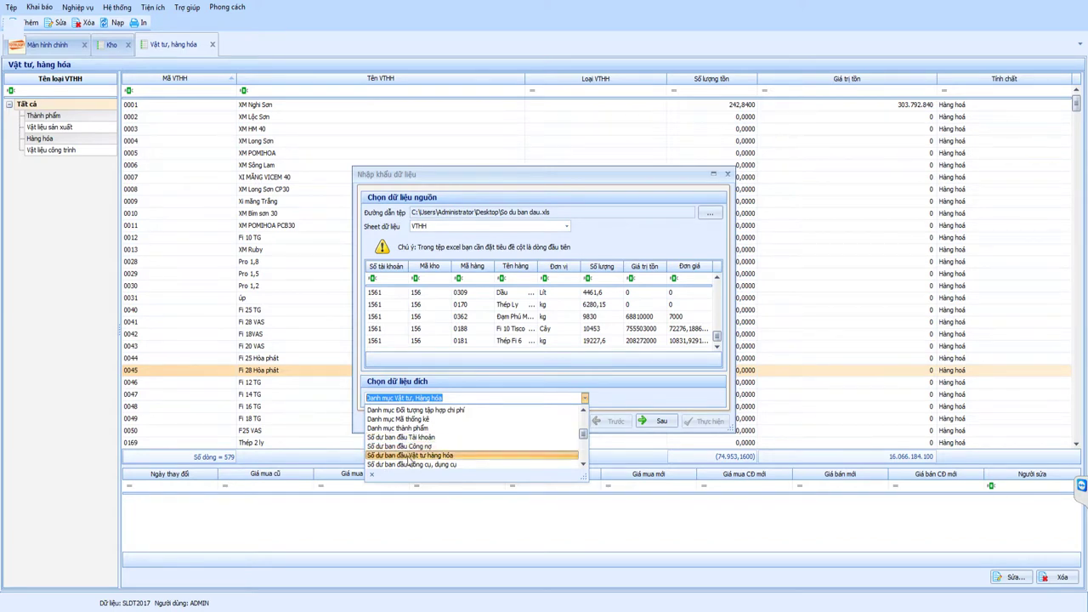
{"action": "left_click", "coordinate": [409, 460]}
{"action": "left_click", "coordinate": [661, 422]}
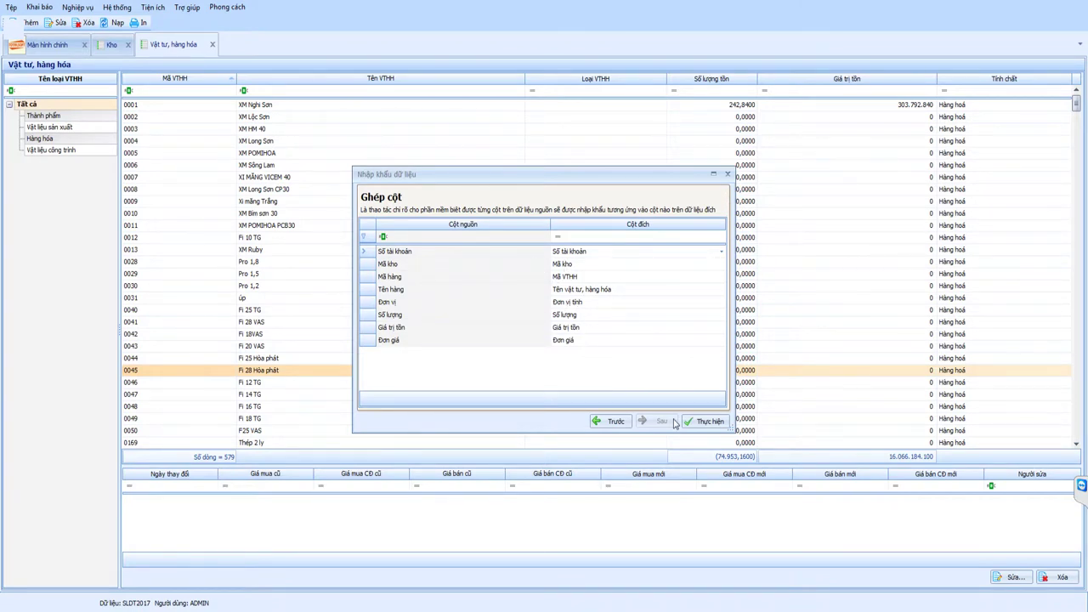
{"action": "left_click", "coordinate": [705, 420]}
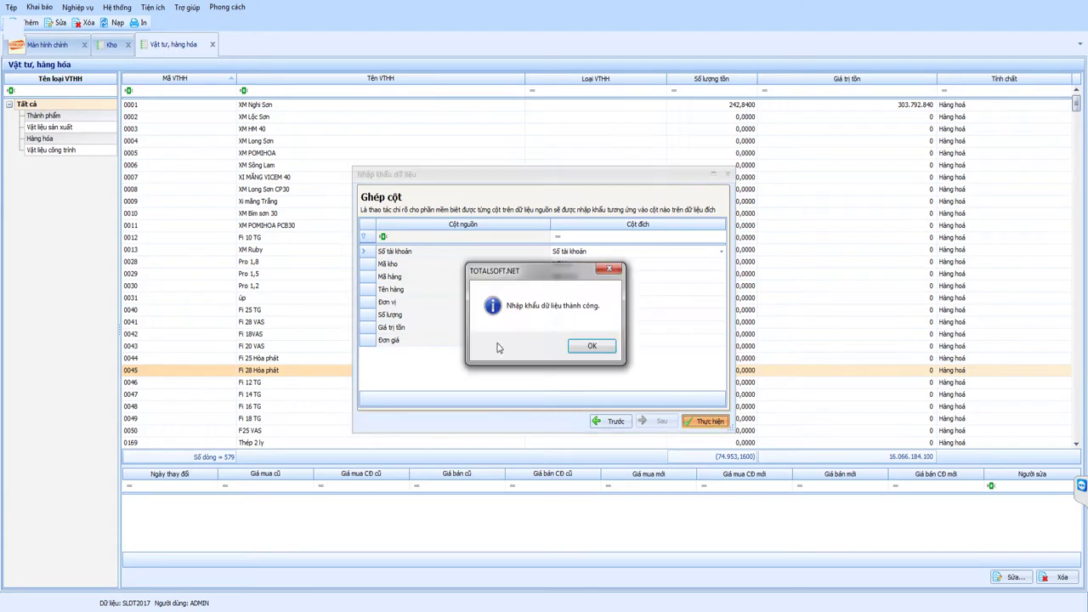
{"action": "left_click", "coordinate": [582, 348]}
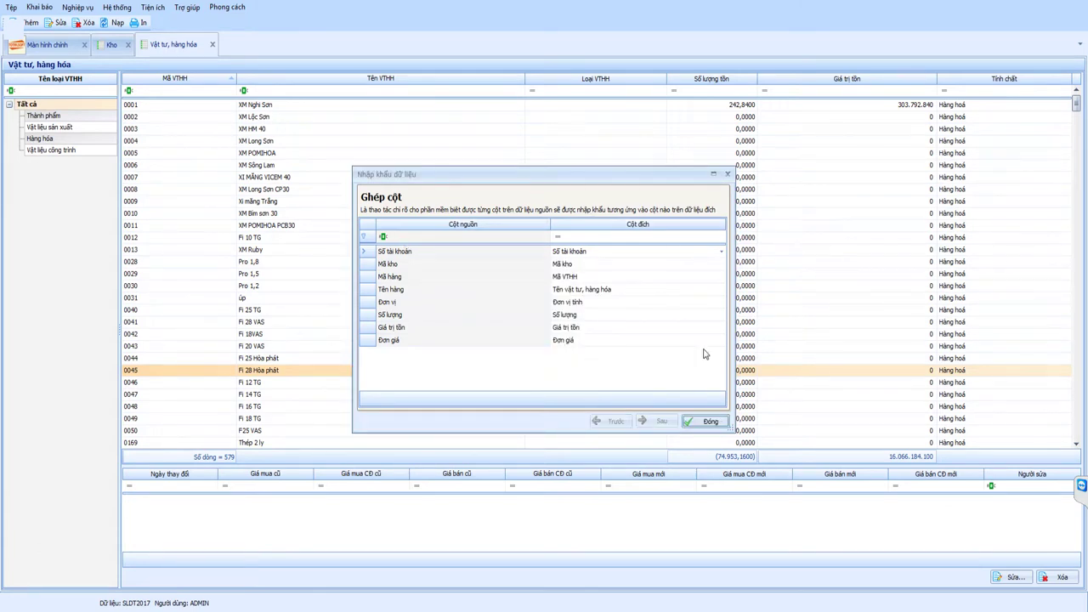
Open the Vật tư hàng hóa opening balances, review rows like BTP01 and VT00003, and save them
{"action": "left_click", "coordinate": [707, 421]}
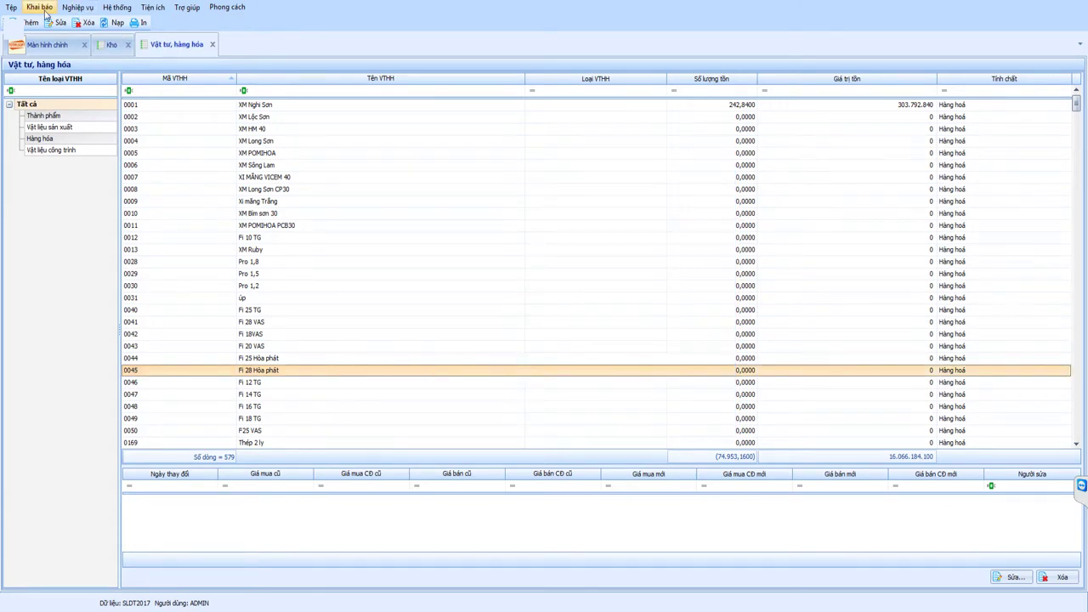
{"action": "left_click", "coordinate": [46, 15]}
{"action": "mouse_move", "coordinate": [76, 281]}
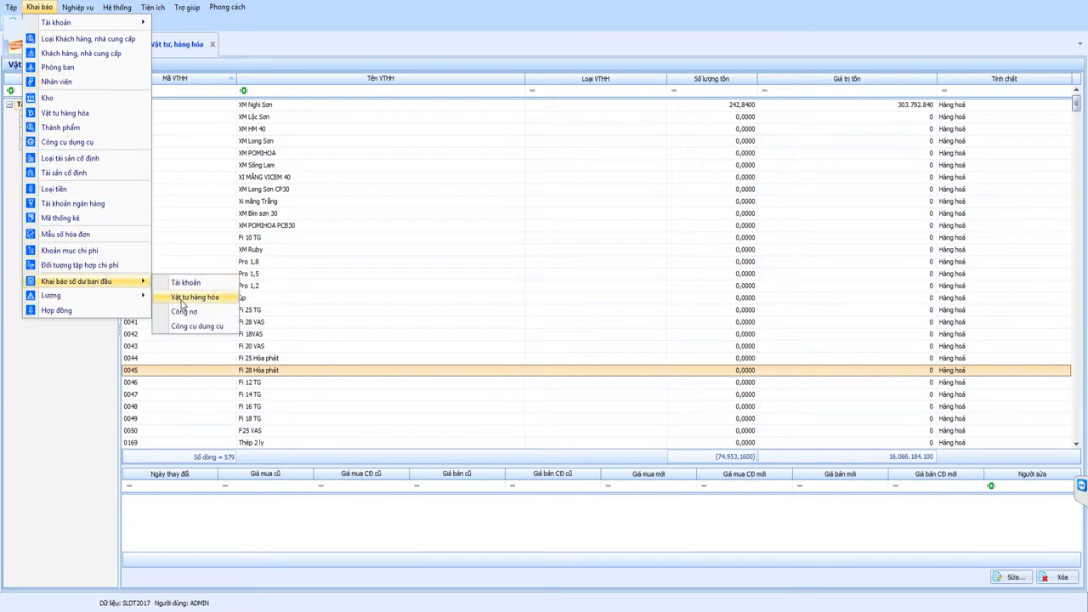
{"action": "left_click", "coordinate": [195, 298]}
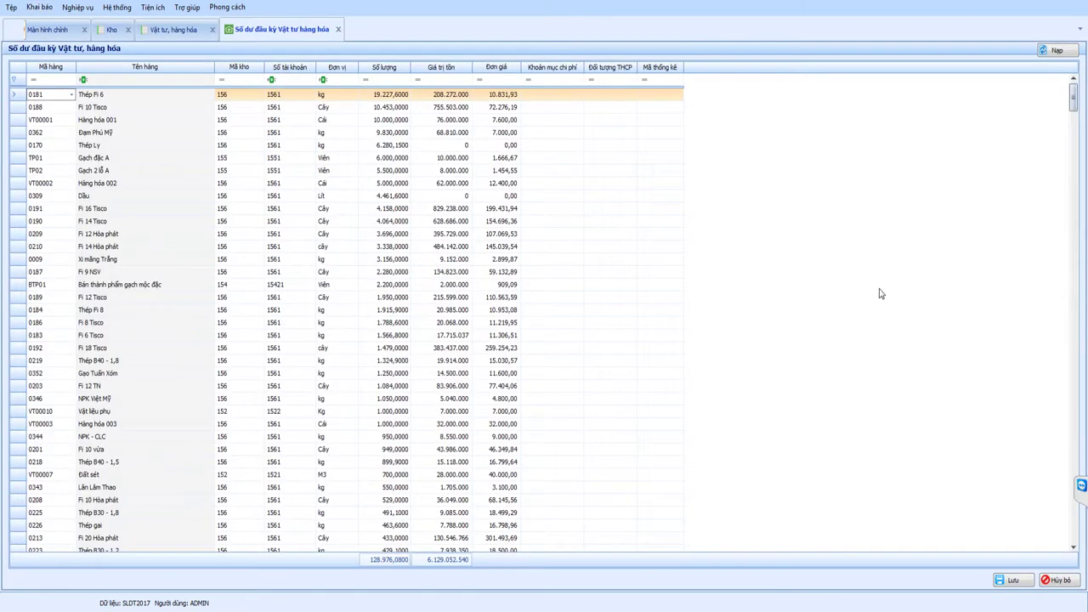
{"action": "left_click", "coordinate": [881, 289]}
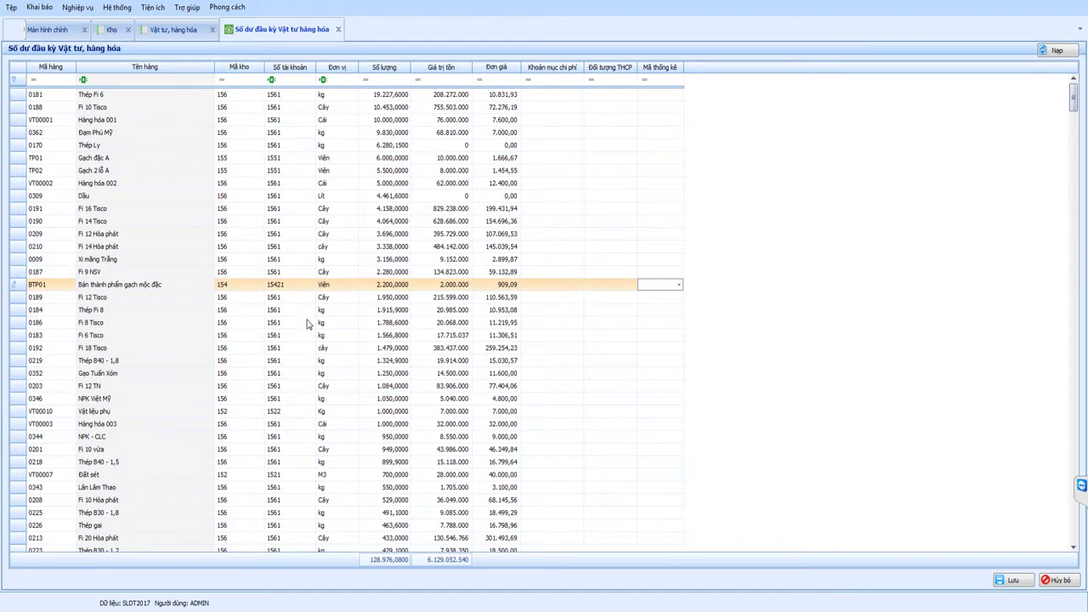
{"action": "left_click", "coordinate": [310, 323]}
{"action": "left_click", "coordinate": [805, 424]}
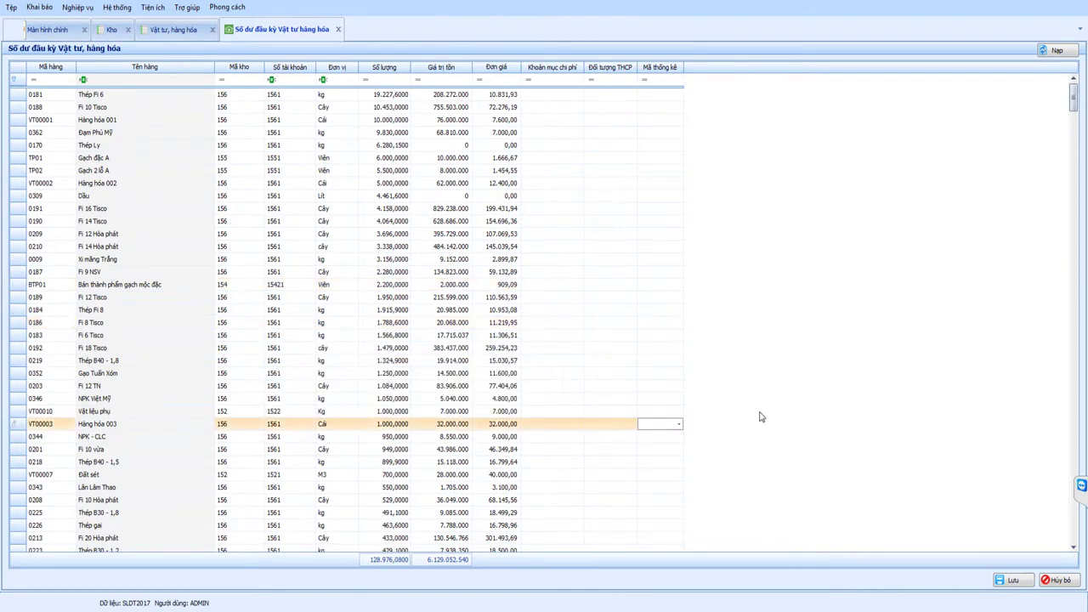
{"action": "mouse_move", "coordinate": [1074, 100]}
{"action": "left_mouse_down"}
{"action": "mouse_move", "coordinate": [1061, 535]}
{"action": "mouse_move", "coordinate": [1053, 187]}
{"action": "left_mouse_up"}
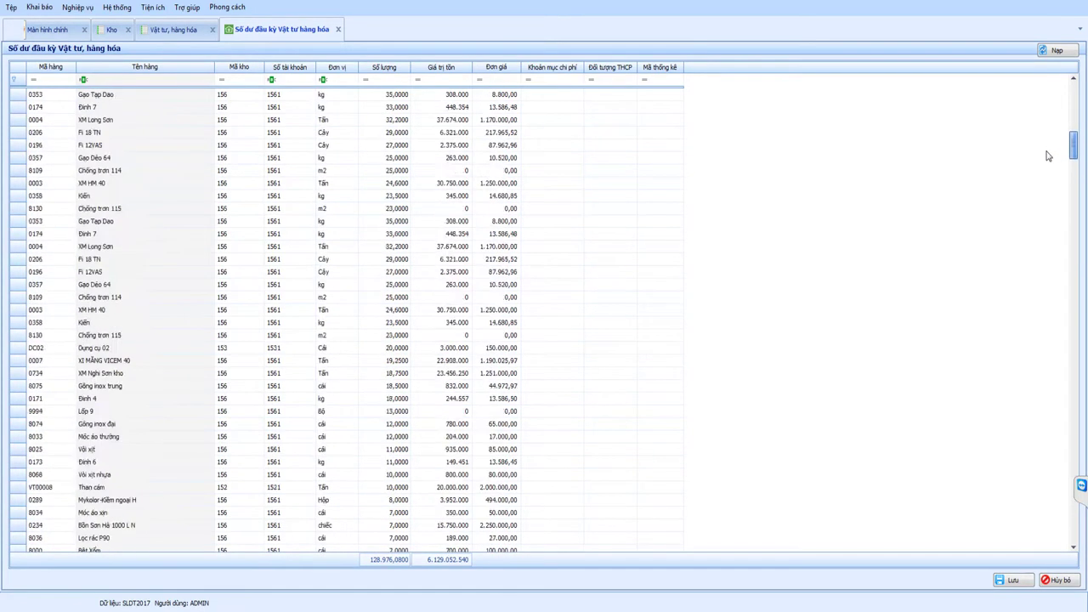
{"action": "left_click_drag", "start_coordinate": [1053, 187], "coordinate": [1063, 102]}
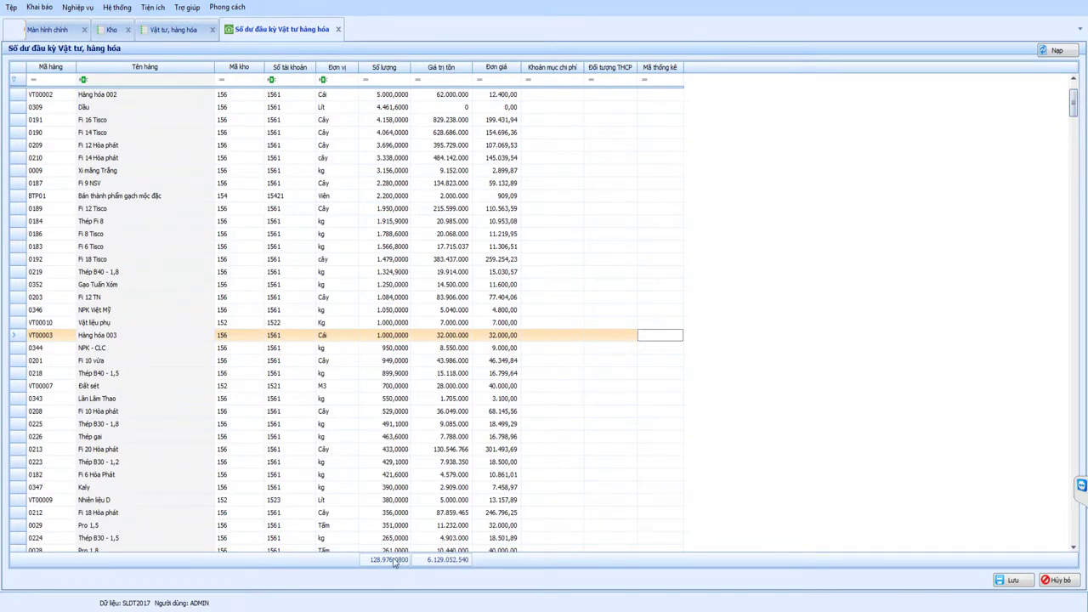
{"action": "left_click", "coordinate": [1008, 579]}
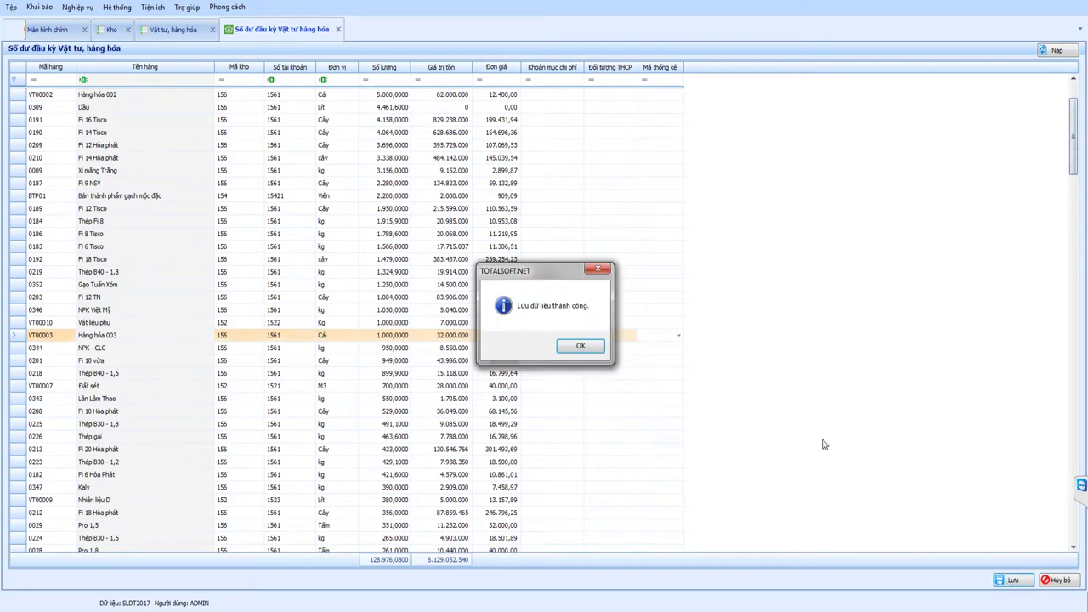
{"action": "left_click", "coordinate": [578, 352]}
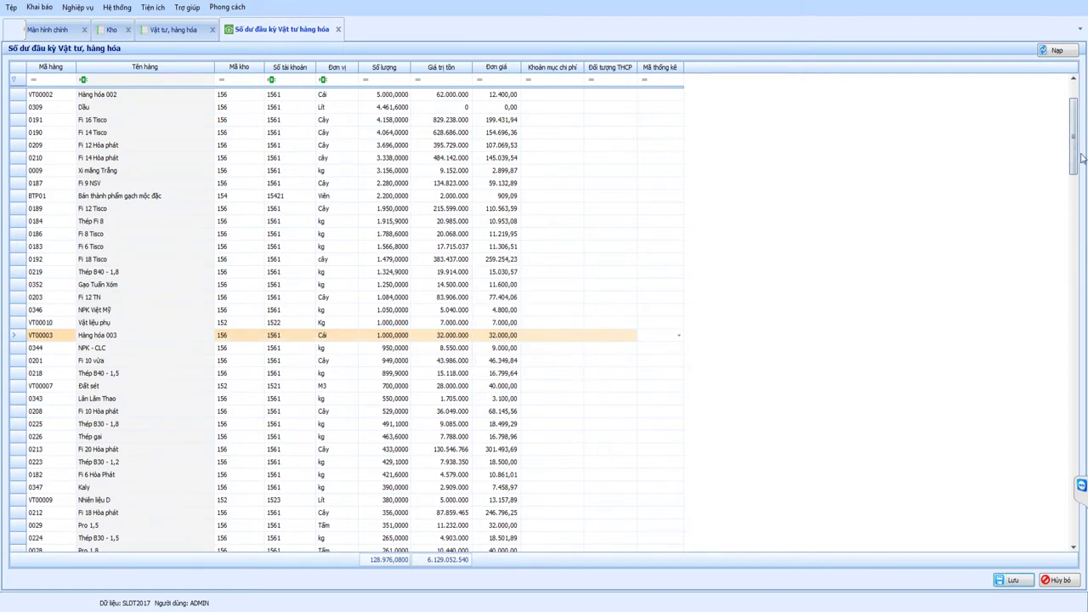
Check the warehouse codes of the imported item rows, such as BTP01's code 154
{"action": "mouse_move", "coordinate": [1074, 140]}
{"action": "left_mouse_down"}
{"action": "mouse_move", "coordinate": [1073, 493]}
{"action": "mouse_move", "coordinate": [1058, 100]}
{"action": "left_mouse_up"}
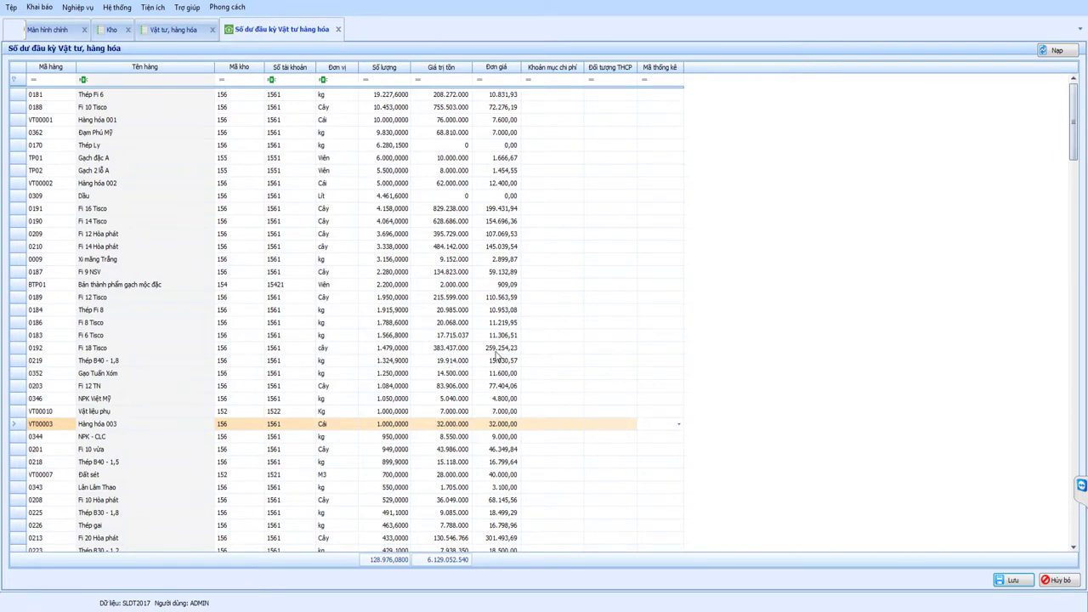
{"action": "left_click", "coordinate": [89, 289]}
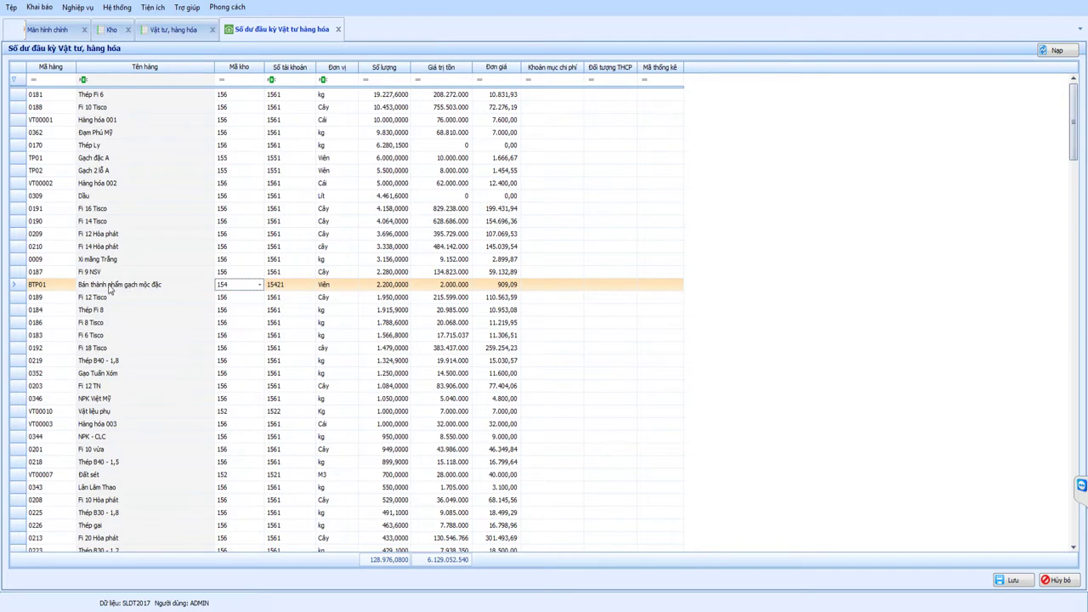
{"action": "left_click", "coordinate": [107, 183]}
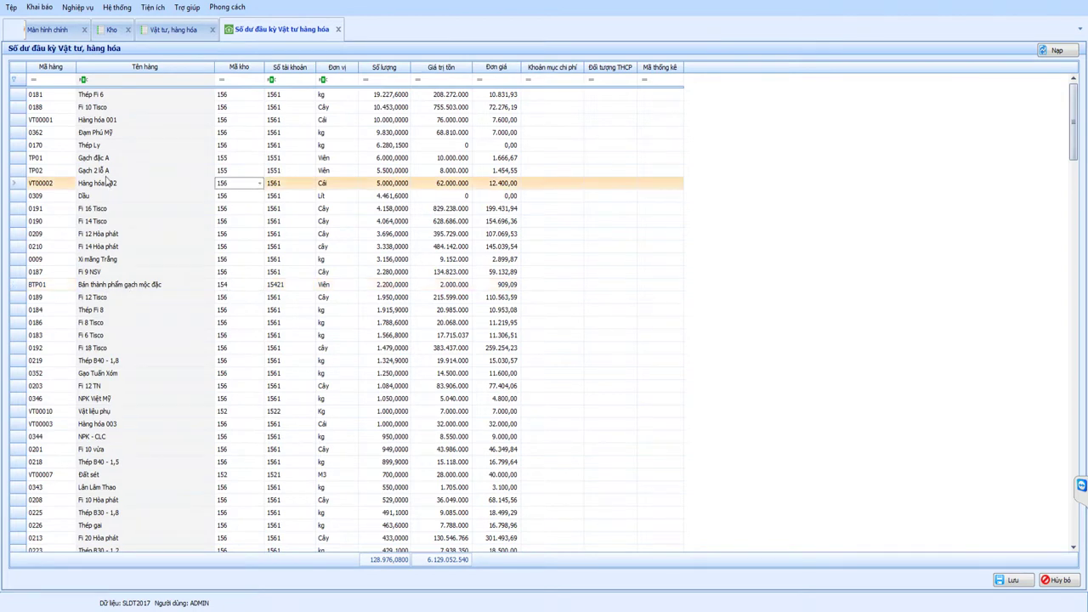
{"action": "left_click", "coordinate": [108, 125]}
{"action": "left_click", "coordinate": [107, 134]}
{"action": "left_click", "coordinate": [105, 122]}
{"action": "left_click", "coordinate": [105, 109]}
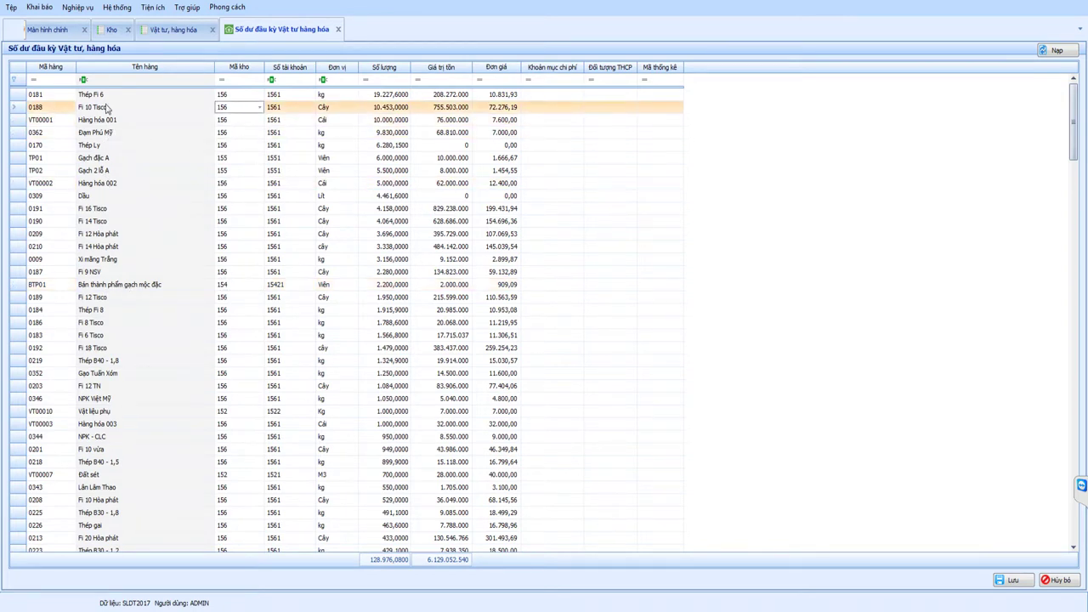
{"action": "left_click", "coordinate": [105, 122]}
{"action": "left_click", "coordinate": [106, 146]}
{"action": "left_click", "coordinate": [104, 181]}
{"action": "left_click", "coordinate": [104, 236]}
{"action": "left_click", "coordinate": [104, 285]}
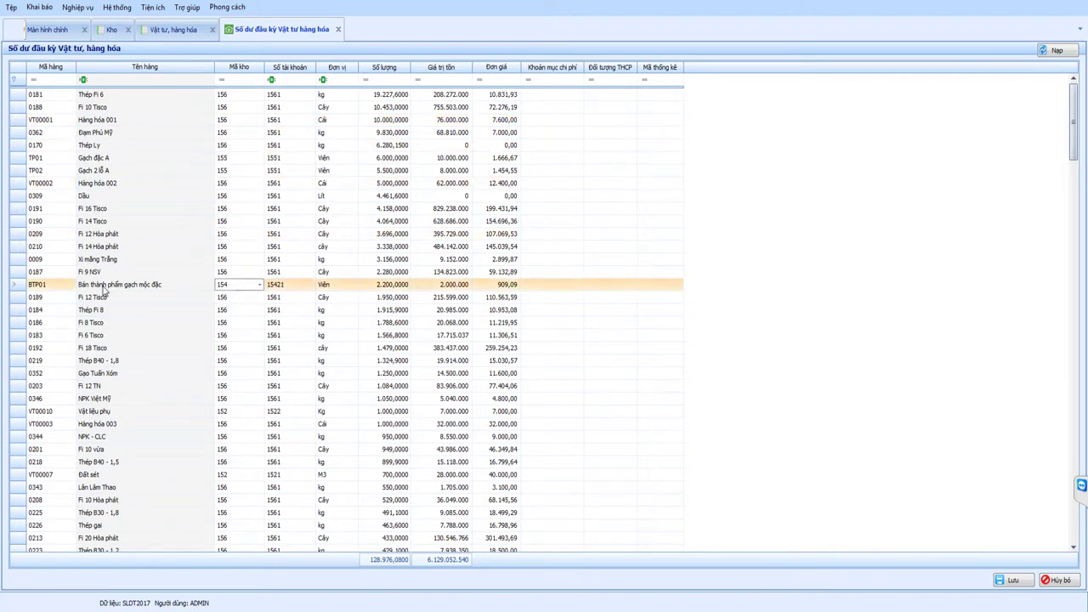
Close the open lists and run the stock summary report for warehouse 156 Hàng hóa for January
{"action": "left_click", "coordinate": [337, 29]}
{"action": "left_click", "coordinate": [210, 45]}
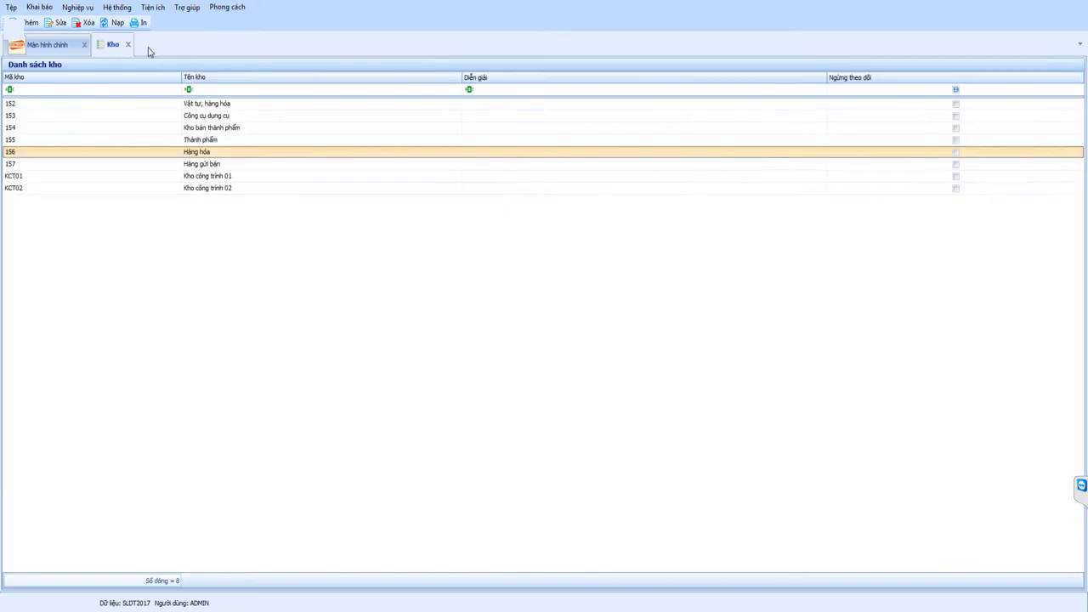
{"action": "left_click", "coordinate": [128, 44]}
{"action": "left_click", "coordinate": [560, 234]}
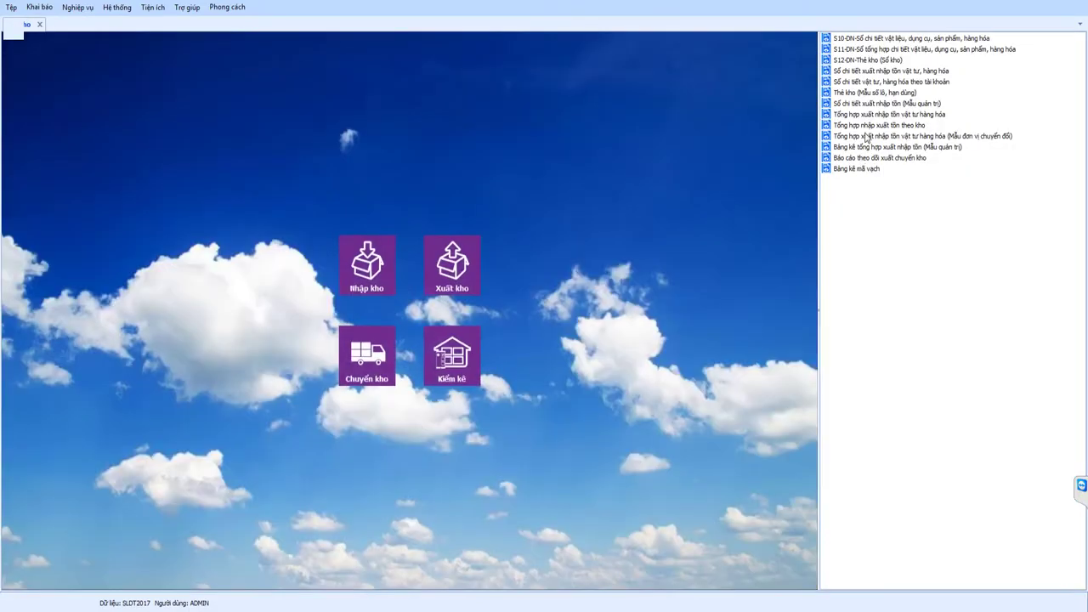
{"action": "left_click", "coordinate": [863, 127]}
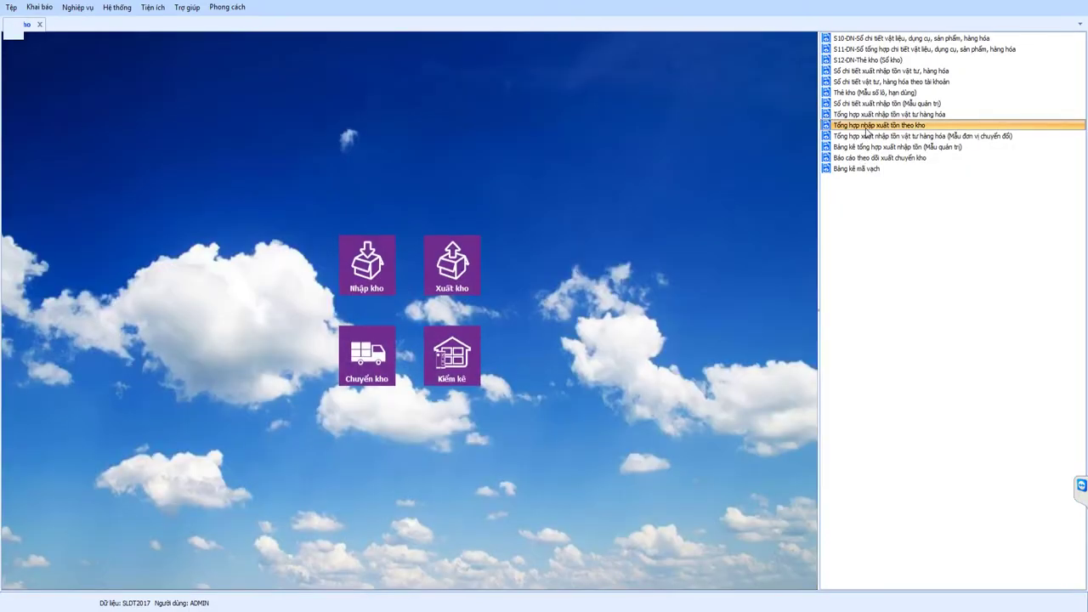
{"action": "left_click", "coordinate": [426, 308]}
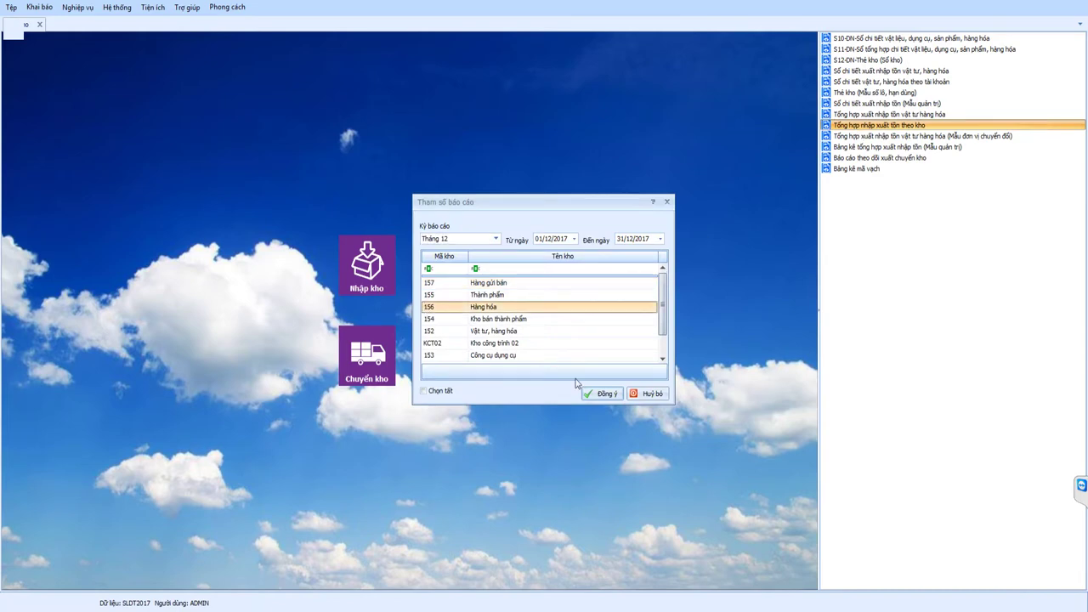
{"action": "left_click", "coordinate": [495, 239]}
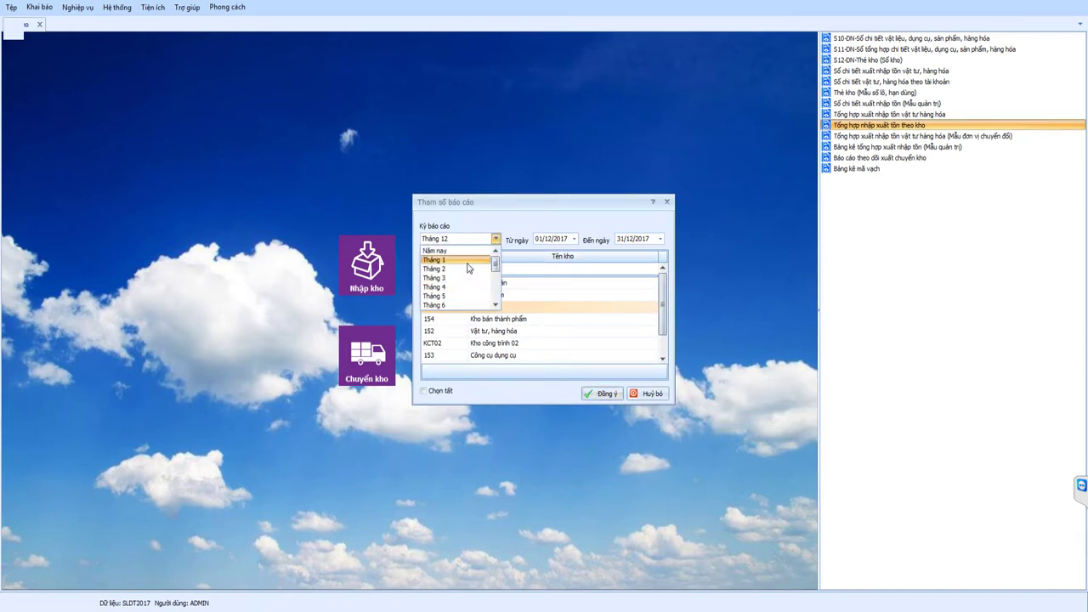
{"action": "left_click", "coordinate": [438, 252]}
{"action": "left_click", "coordinate": [600, 393]}
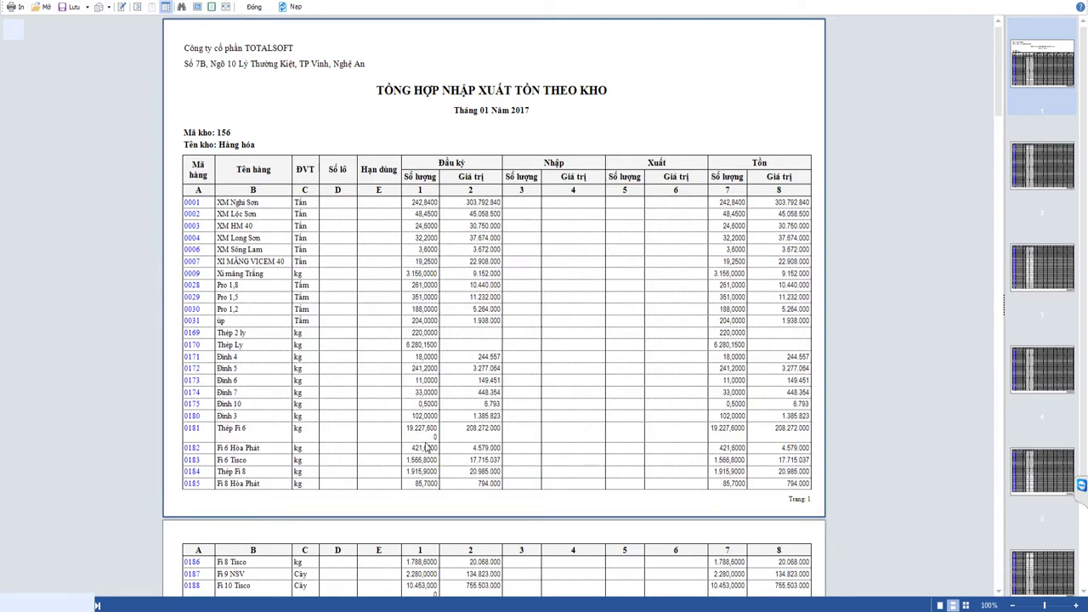
Scroll through the stock summary preview, then close the preview and its report tab
{"action": "scroll", "coordinate": [410, 366], "scroll_direction": "down", "scroll_amount": 2}
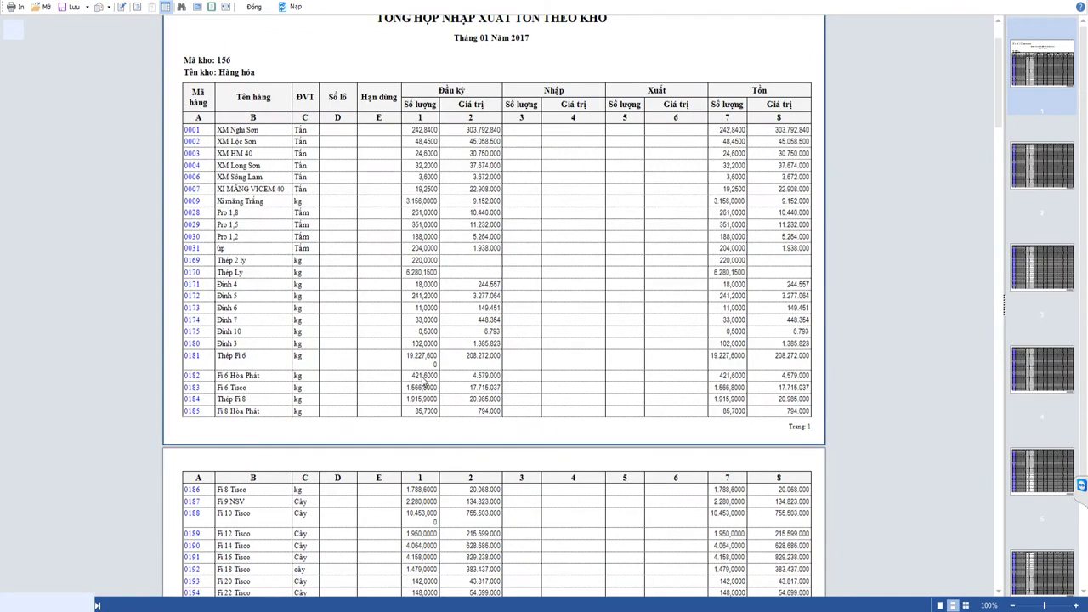
{"action": "scroll", "coordinate": [422, 382], "scroll_direction": "down", "scroll_amount": 5}
{"action": "scroll", "coordinate": [418, 407], "scroll_direction": "down", "scroll_amount": 5}
{"action": "scroll", "coordinate": [418, 407], "scroll_direction": "up", "scroll_amount": 10}
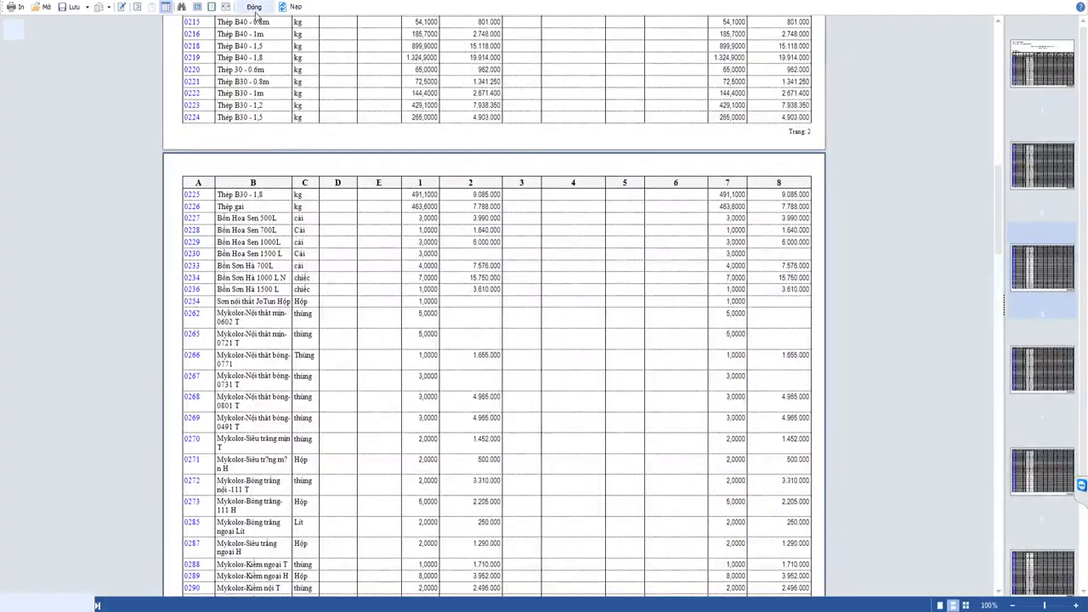
{"action": "left_click", "coordinate": [254, 7]}
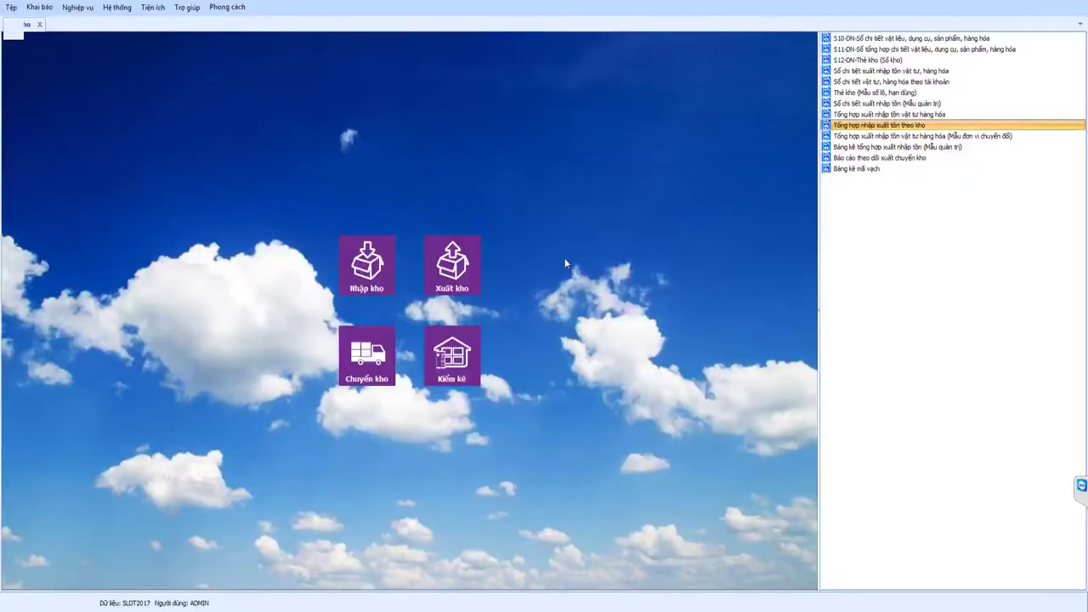
{"action": "left_click", "coordinate": [39, 24]}
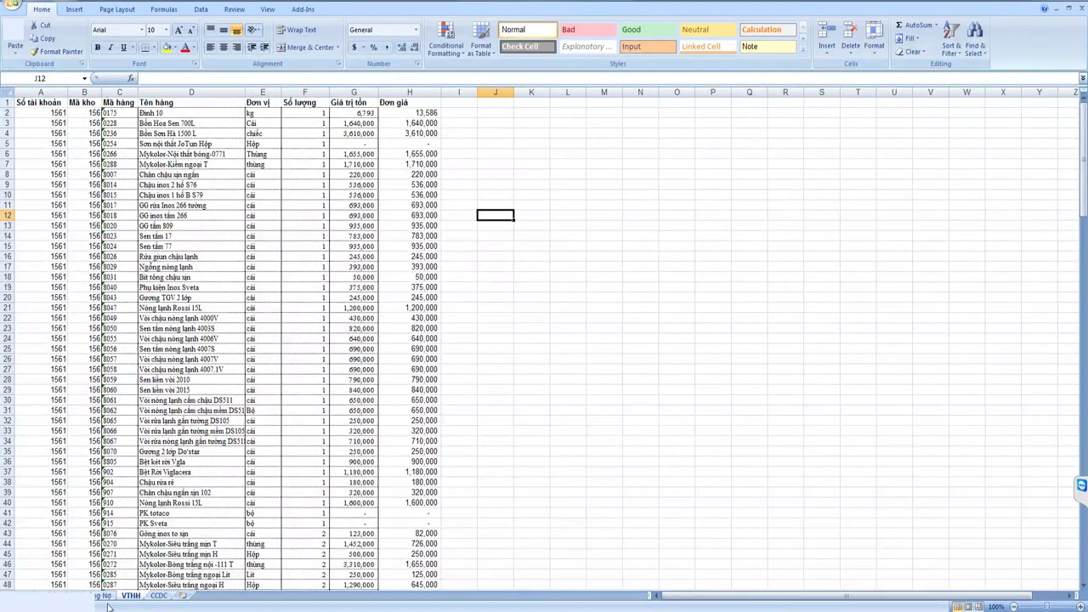
On the Công Nợ sheet, select row A2:H2 and start entering account 13111 in A2
{"action": "left_click", "coordinate": [104, 596]}
{"action": "left_click", "coordinate": [109, 153]}
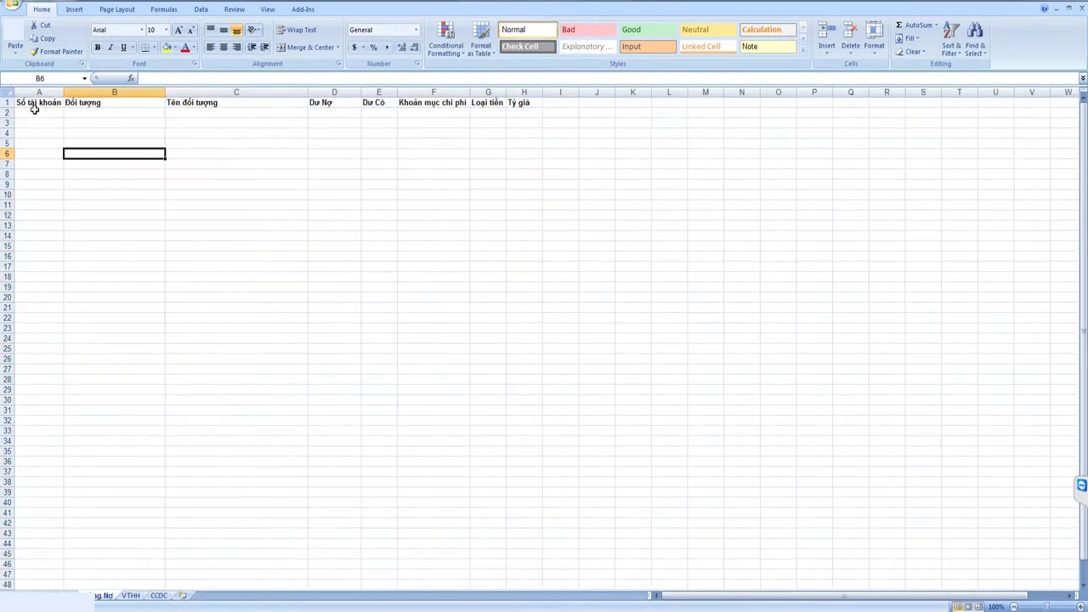
{"action": "left_click_drag", "start_coordinate": [34, 111], "coordinate": [511, 113]}
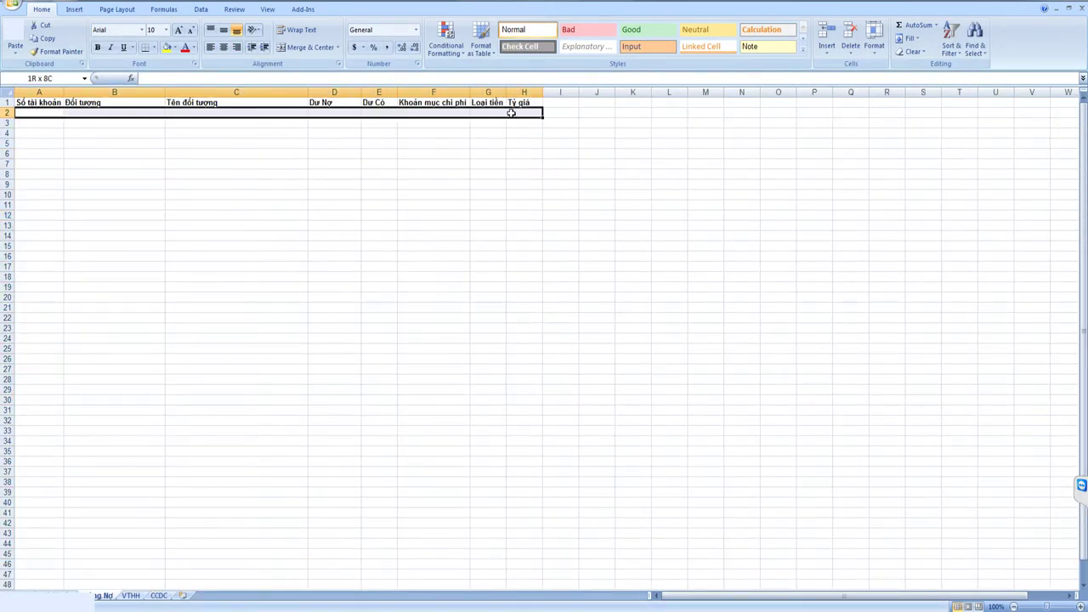
{"action": "left_click", "coordinate": [37, 113]}
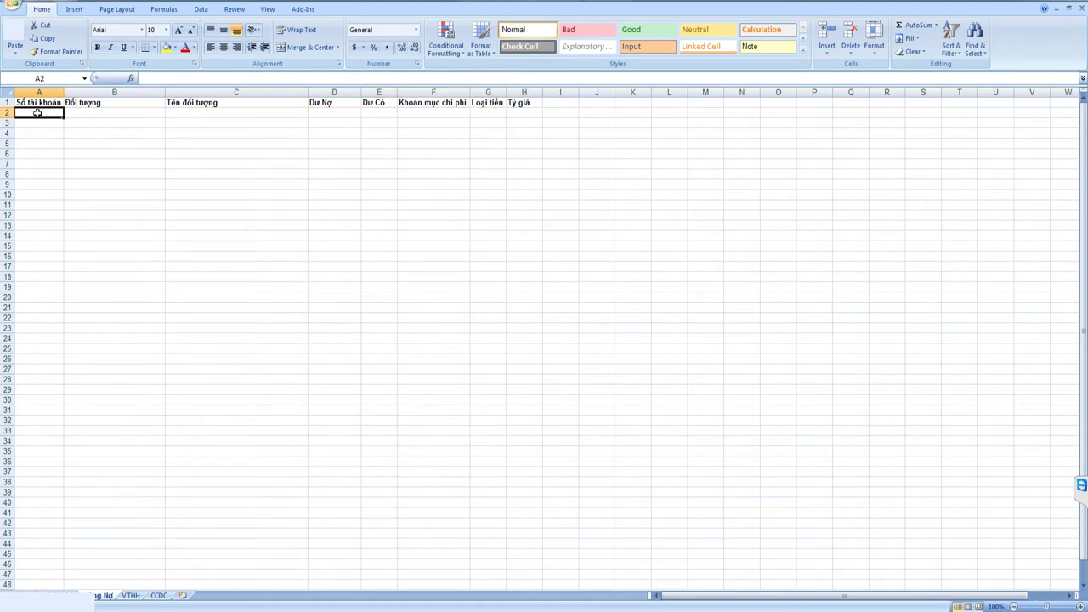
{"action": "type", "text": "131"}
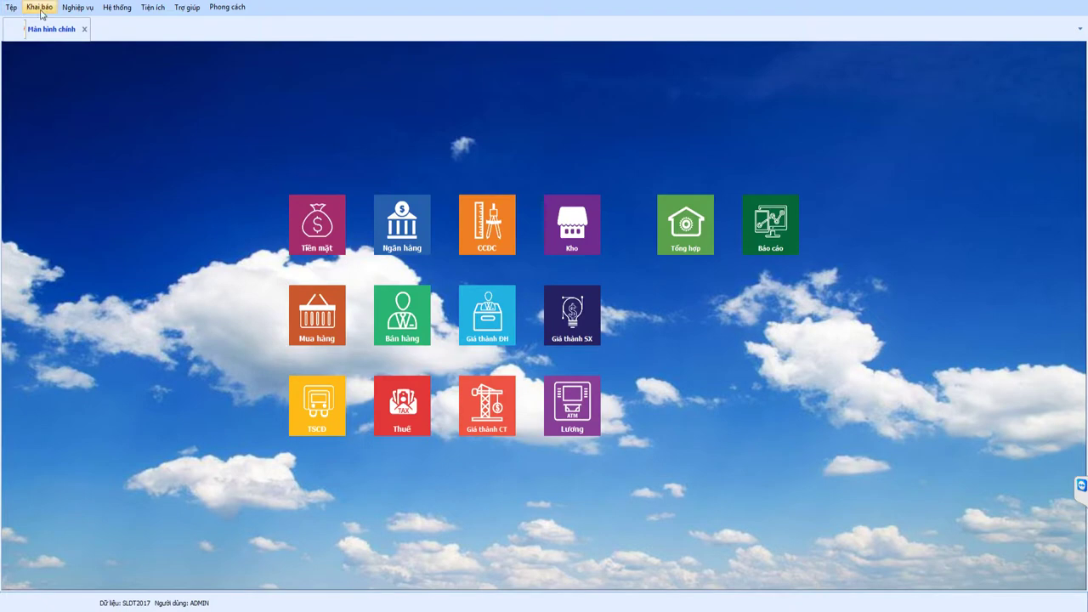
Filter the chart of accounts by 131, select account 13111, then return to the Excel debt sheet
{"action": "left_click", "coordinate": [41, 14]}
{"action": "left_click", "coordinate": [187, 23]}
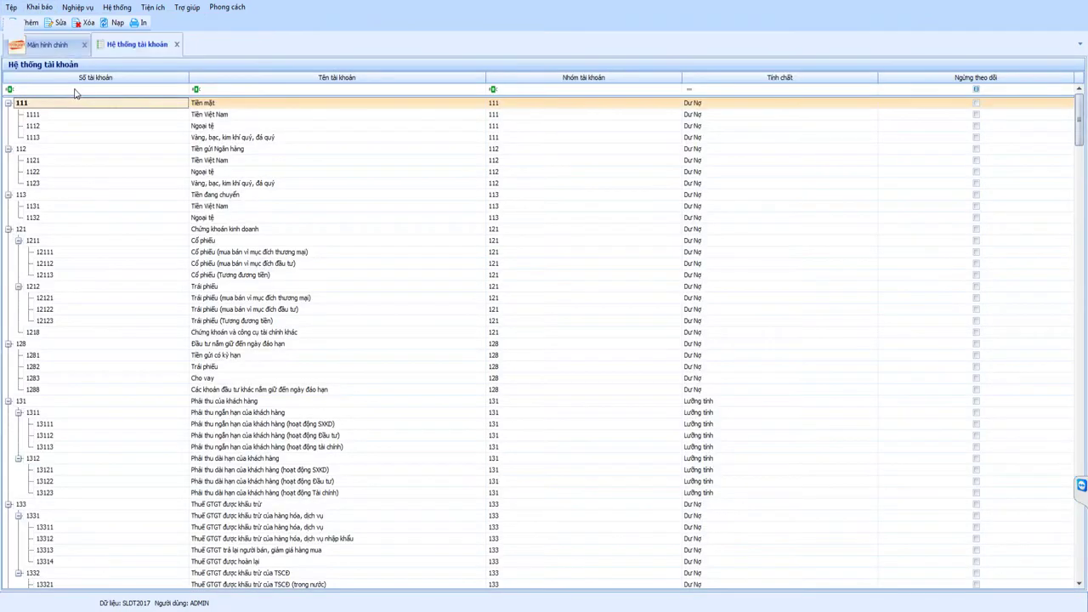
{"action": "left_click", "coordinate": [75, 89]}
{"action": "type", "text": "1"}
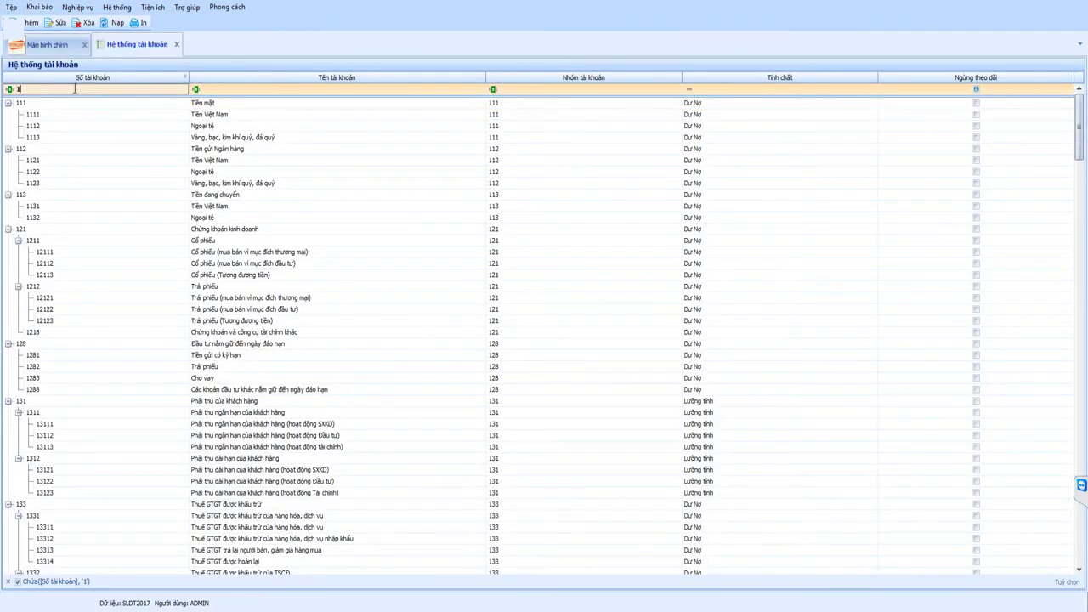
{"action": "type", "text": "31"}
{"action": "left_click", "coordinate": [53, 141]}
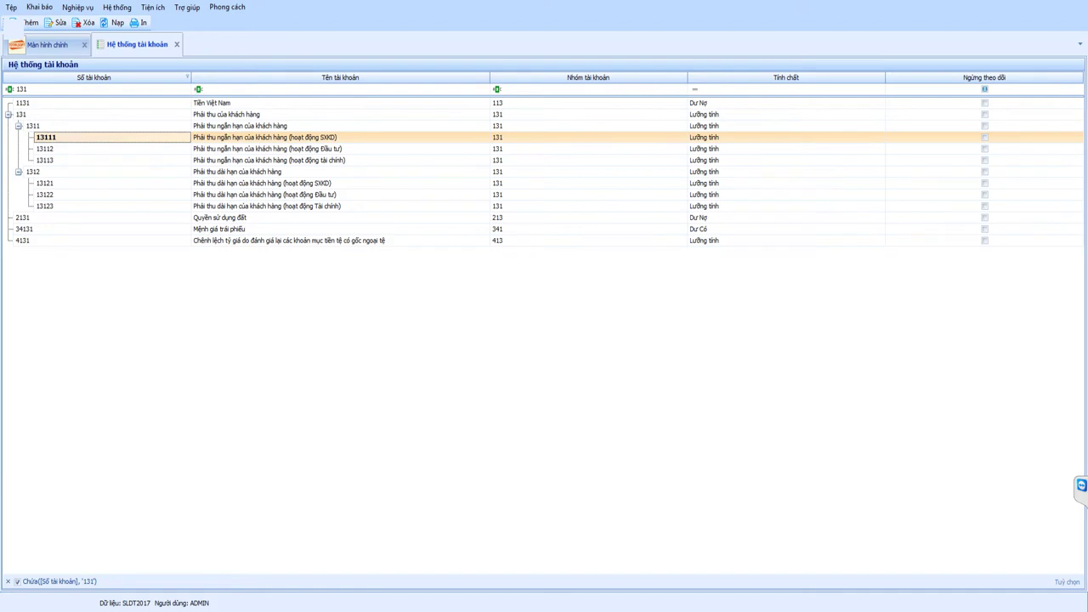
{"action": "left_click", "coordinate": [436, 565]}
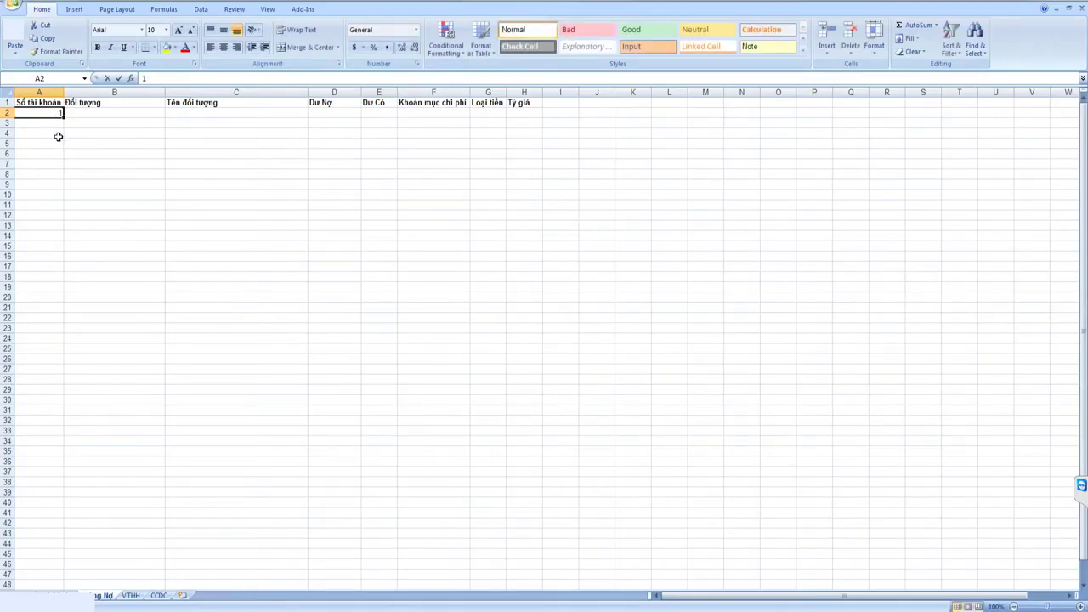
Finish entering account number 13111 in cell A2 and check the stored value
{"action": "type", "text": "3111"}
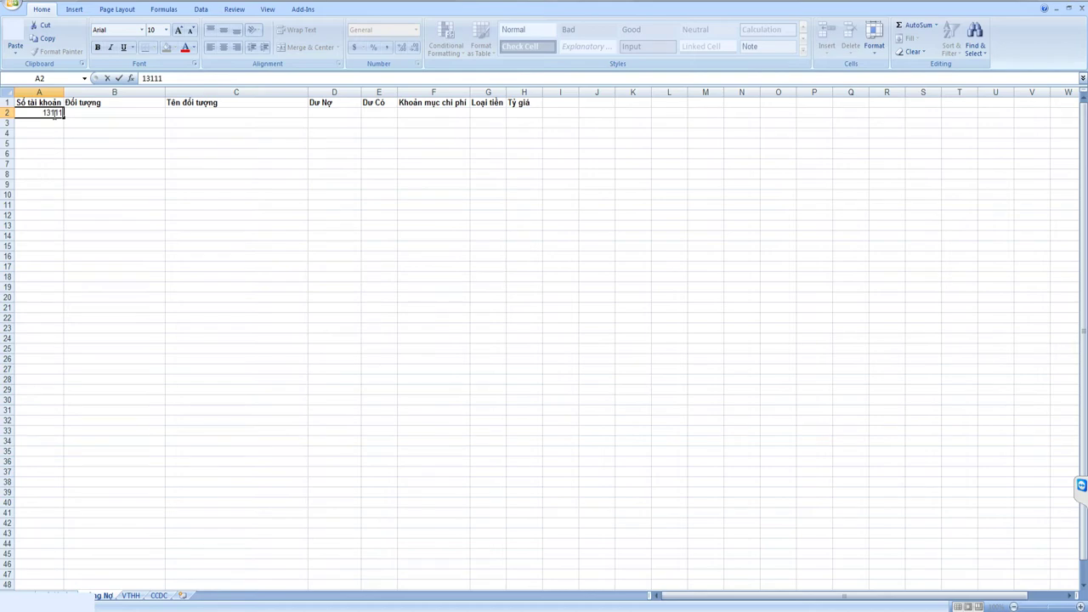
{"action": "key", "text": "Tab"}
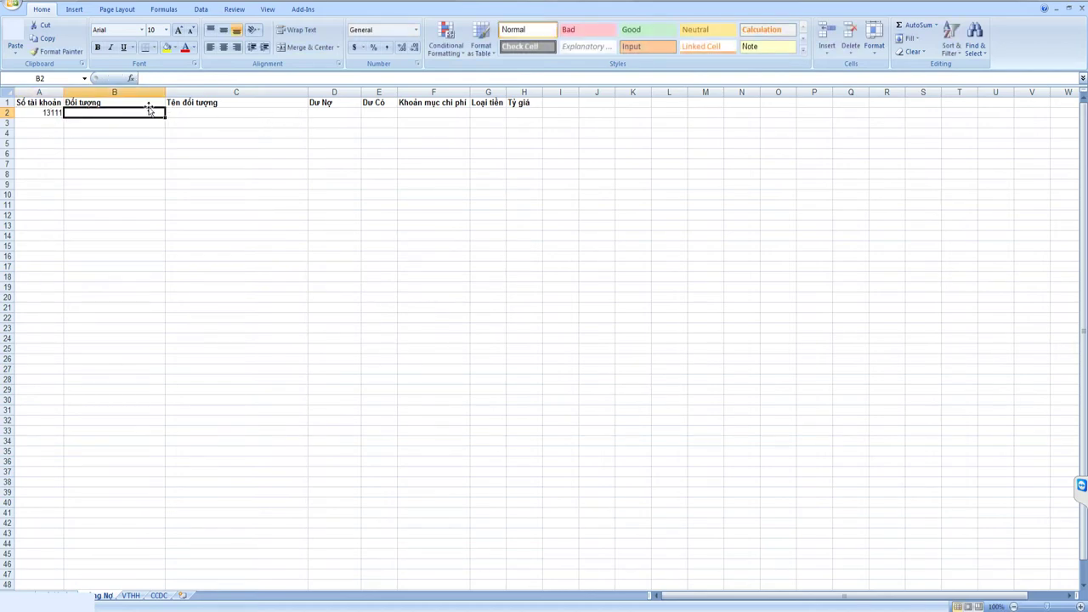
{"action": "left_click", "coordinate": [32, 109]}
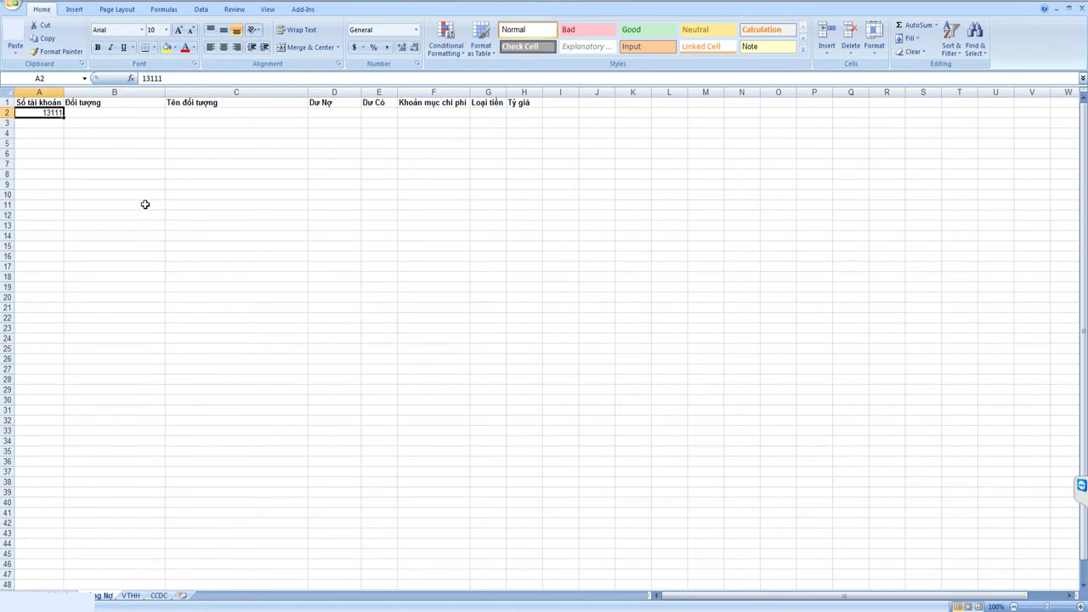
Select the Đối tượng cell B2 in row 2, then switch back to TotalSoft's setup menu
{"action": "left_click", "coordinate": [85, 109]}
{"action": "left_click_drag", "start_coordinate": [85, 110], "coordinate": [371, 119]}
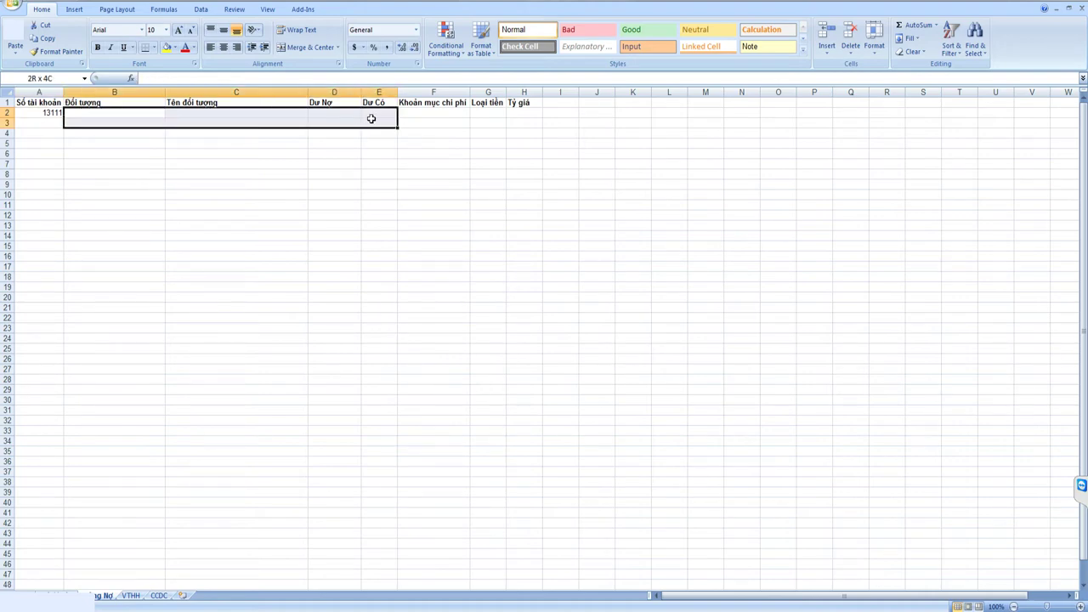
{"action": "left_click_drag", "start_coordinate": [104, 112], "coordinate": [289, 117]}
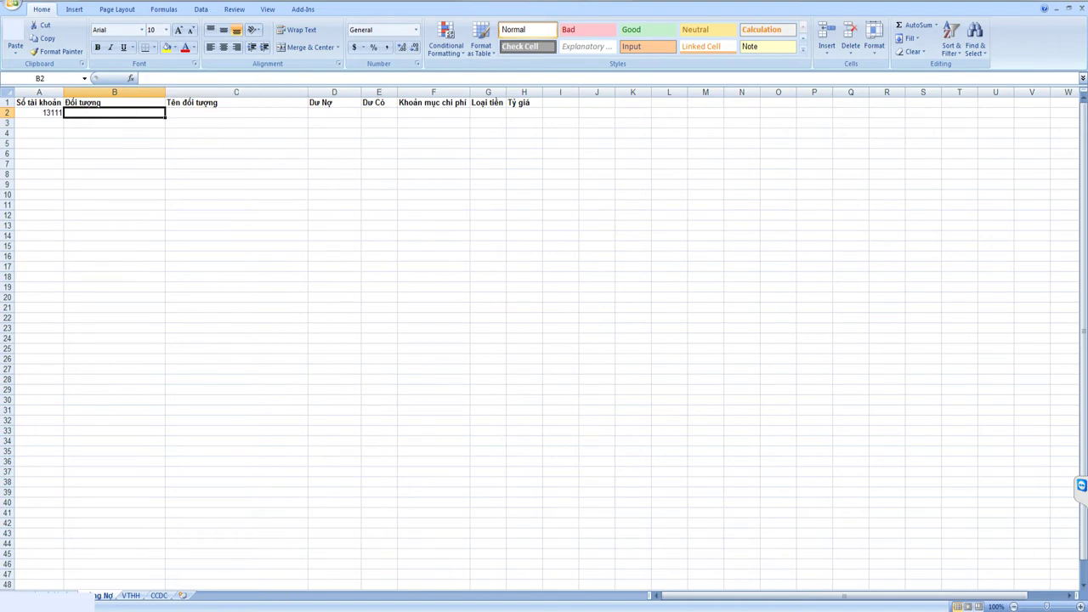
{"action": "key", "text": "alt+Tab"}
{"action": "left_click", "coordinate": [40, 7]}
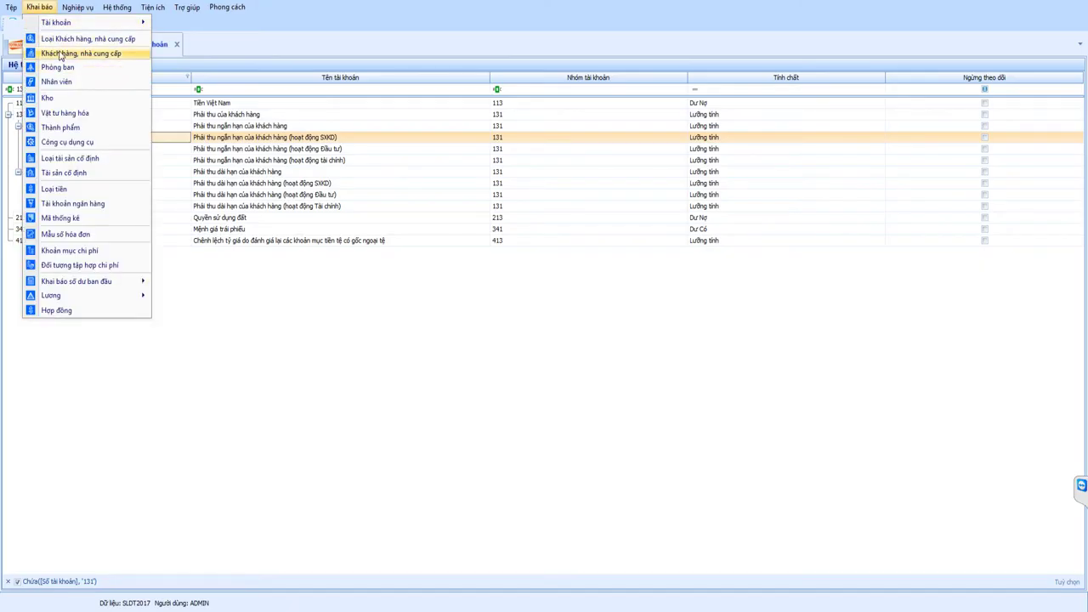
Browse object codes in the Khách hàng, nhà cung cấp list, then return to Excel
{"action": "left_click", "coordinate": [66, 56]}
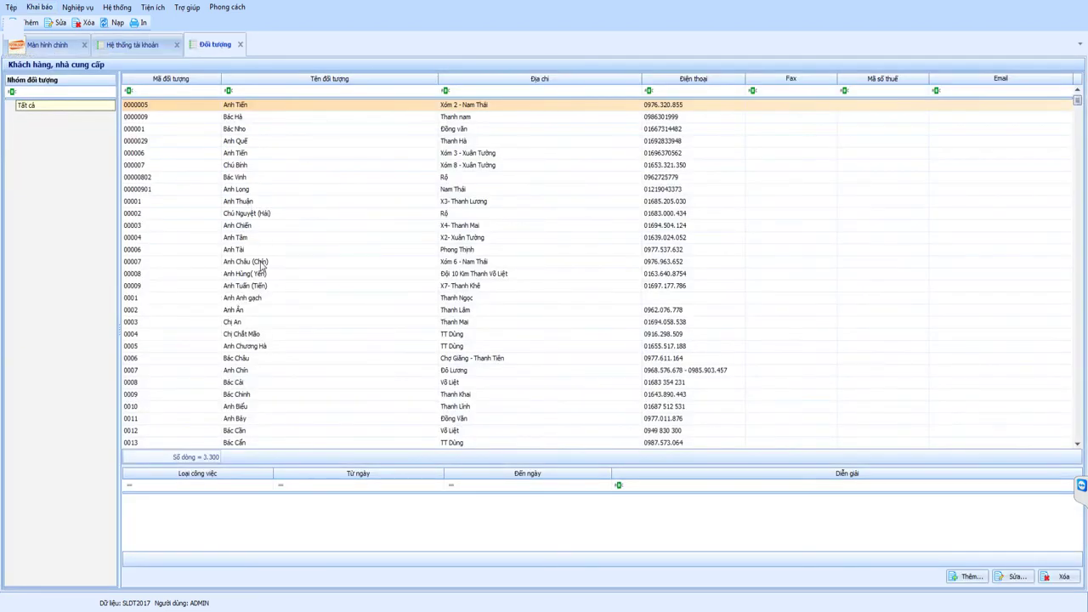
{"action": "left_click", "coordinate": [261, 262]}
{"action": "scroll", "coordinate": [261, 357], "scroll_direction": "down", "scroll_amount": 5}
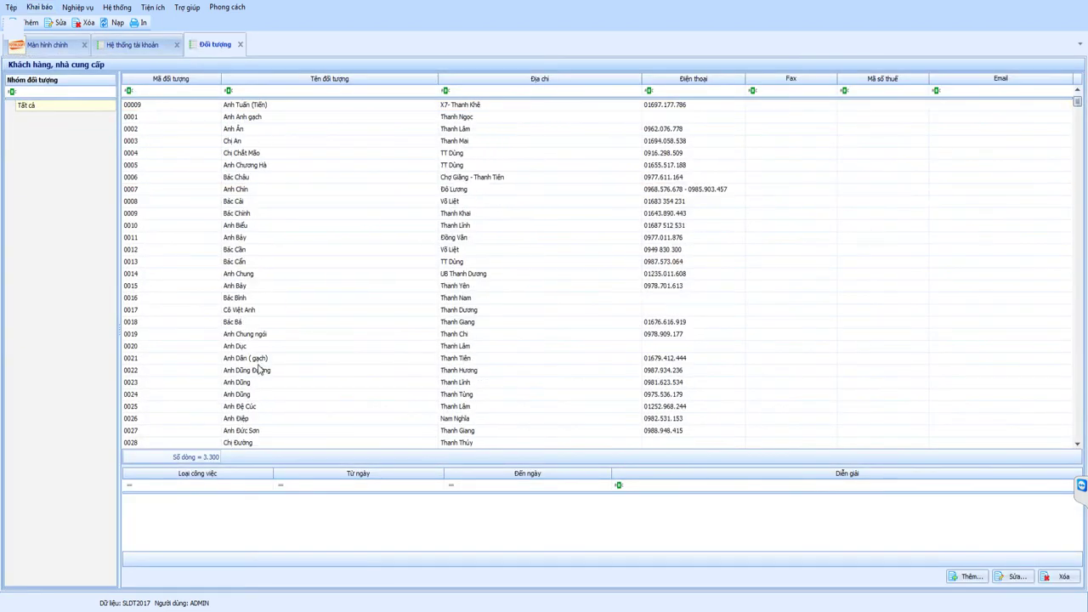
{"action": "scroll", "coordinate": [262, 357], "scroll_direction": "down", "scroll_amount": 7}
{"action": "scroll", "coordinate": [260, 357], "scroll_direction": "down", "scroll_amount": 7}
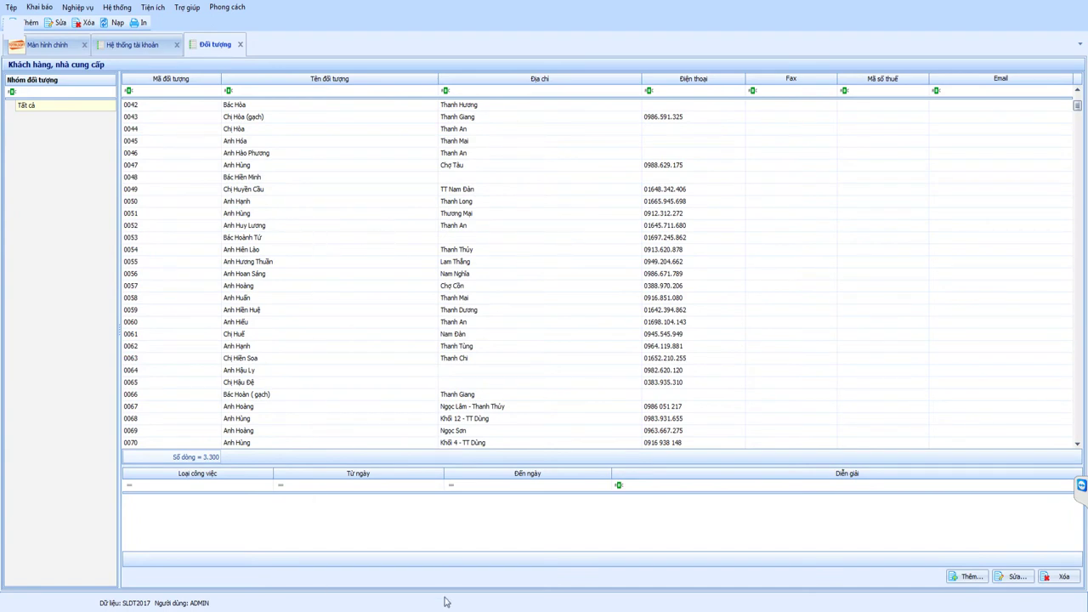
{"action": "mouse_move", "coordinate": [444, 601]}
{"action": "left_click", "coordinate": [444, 546]}
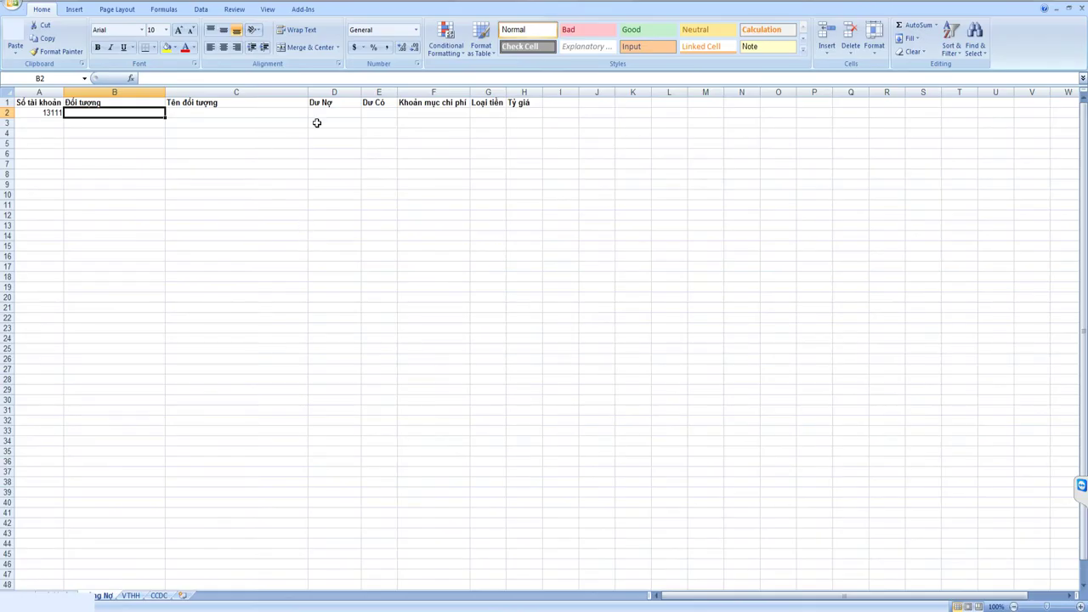
Close the So du ban dau.xls debt workbook, saving its changes
{"action": "left_click_drag", "start_coordinate": [333, 112], "coordinate": [382, 113]}
{"action": "left_click", "coordinate": [378, 194]}
{"action": "left_click_drag", "start_coordinate": [333, 328], "coordinate": [334, 338]}
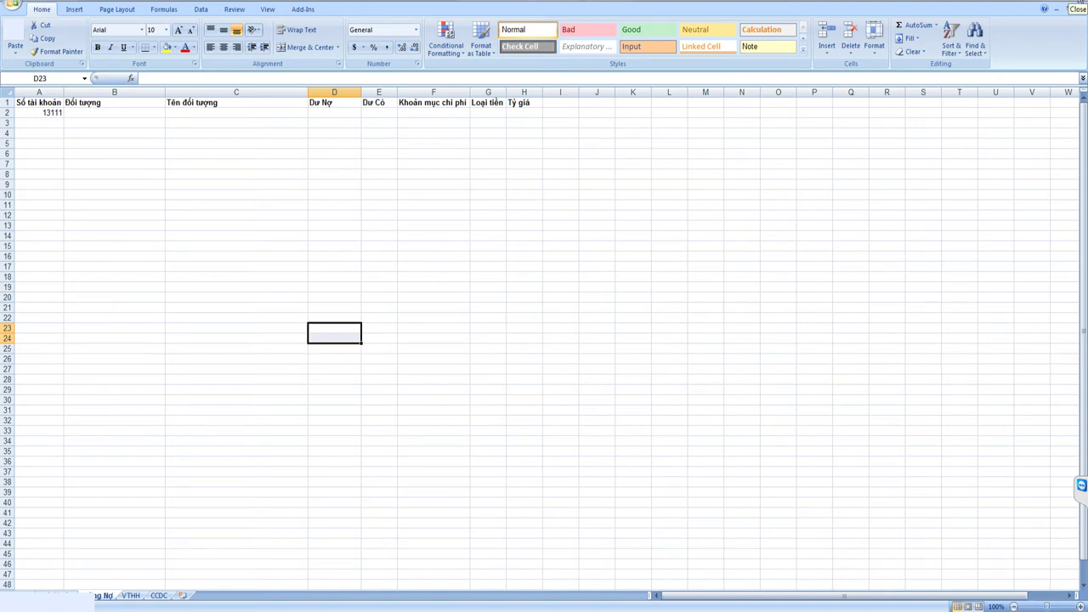
{"action": "left_click", "coordinate": [1079, 3]}
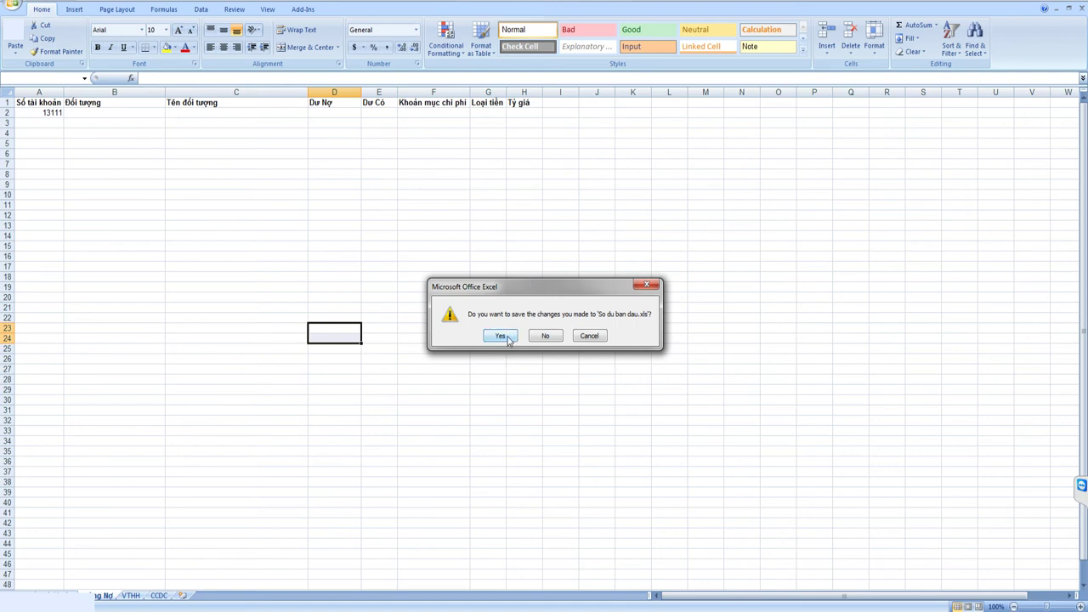
{"action": "left_click", "coordinate": [508, 339]}
Close so du vat tu.xlsx with Ctrl+W and save its changes
{"action": "left_click", "coordinate": [426, 197]}
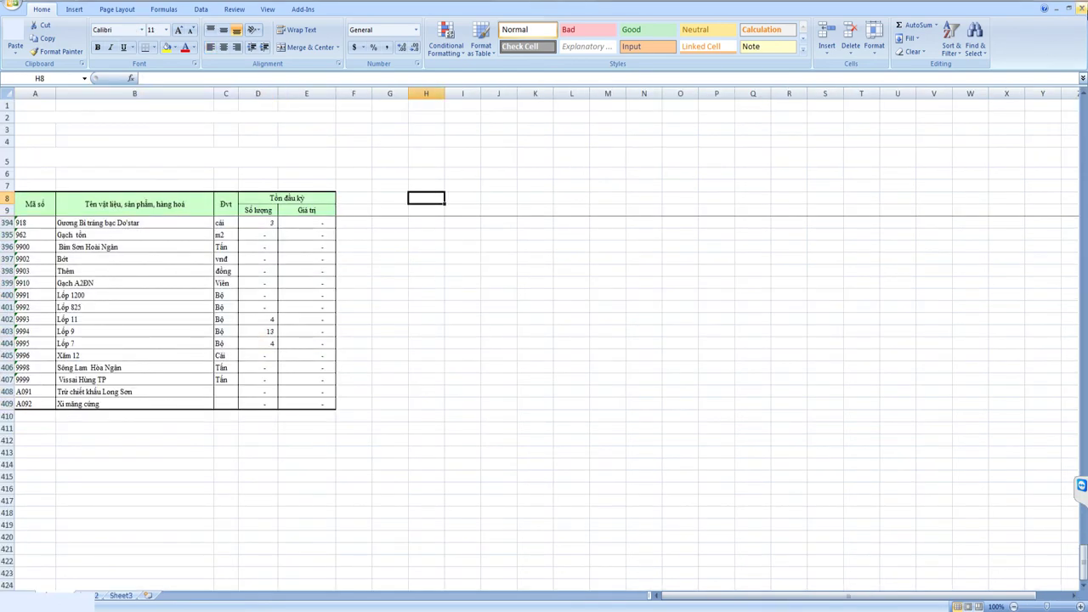
{"action": "key", "text": "ctrl+w"}
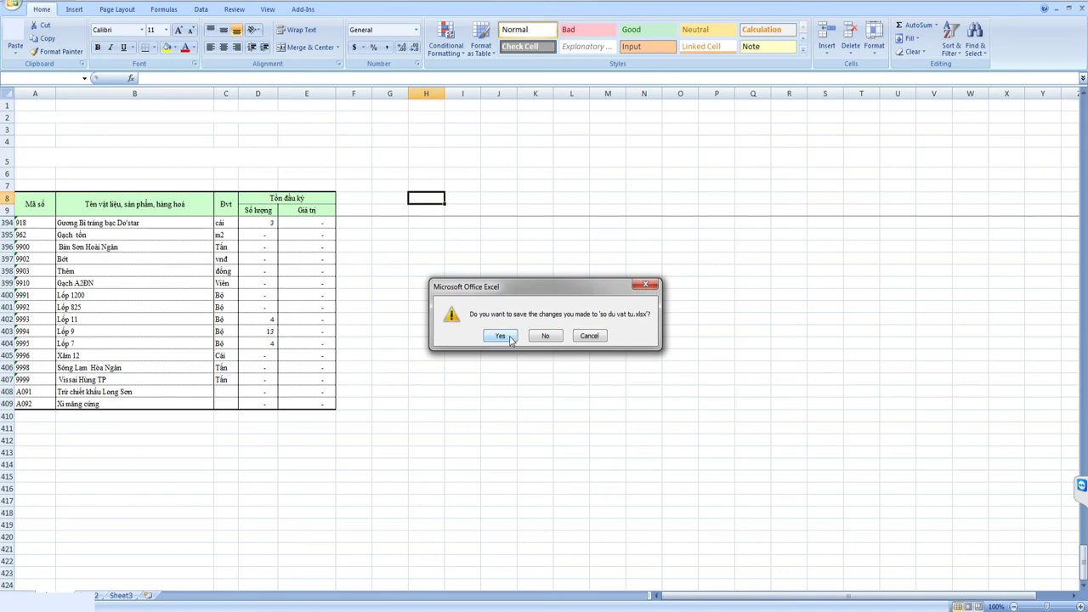
{"action": "left_click", "coordinate": [510, 338]}
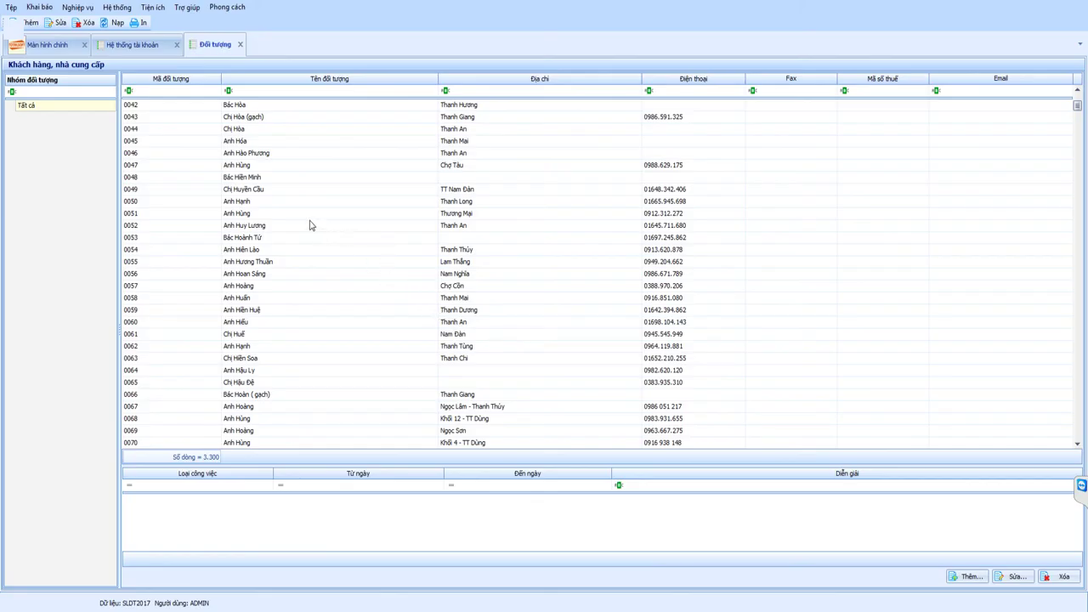
Scroll through the Đối tượng customer list in TotalSoft
{"action": "left_click", "coordinate": [311, 225]}
{"action": "scroll", "coordinate": [281, 267], "scroll_direction": "down", "scroll_amount": 10}
{"action": "scroll", "coordinate": [263, 323], "scroll_direction": "down", "scroll_amount": 10}
{"action": "scroll", "coordinate": [263, 323], "scroll_direction": "down", "scroll_amount": 10}
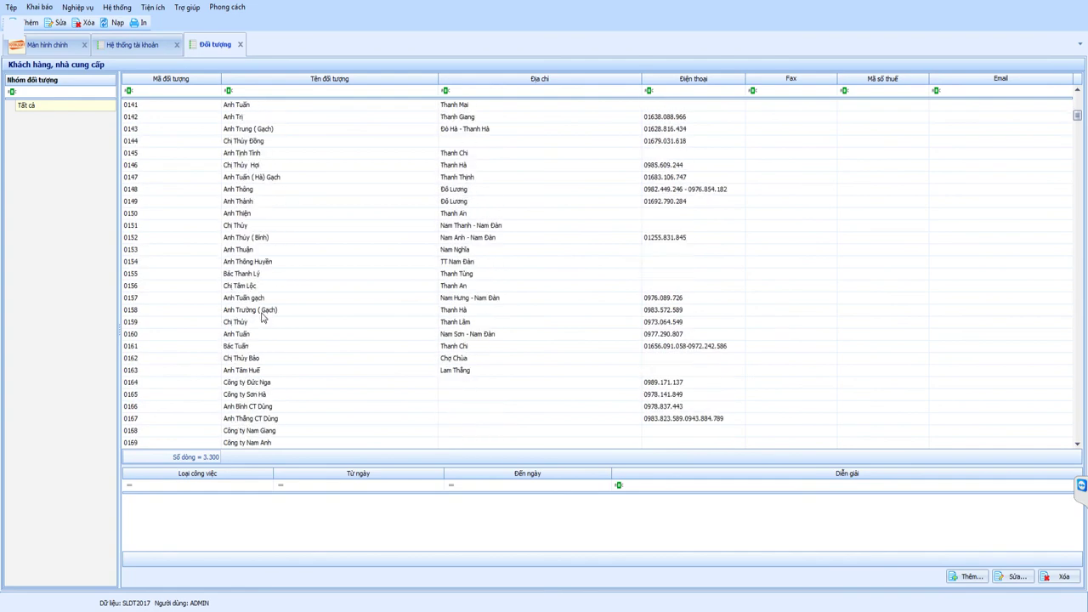